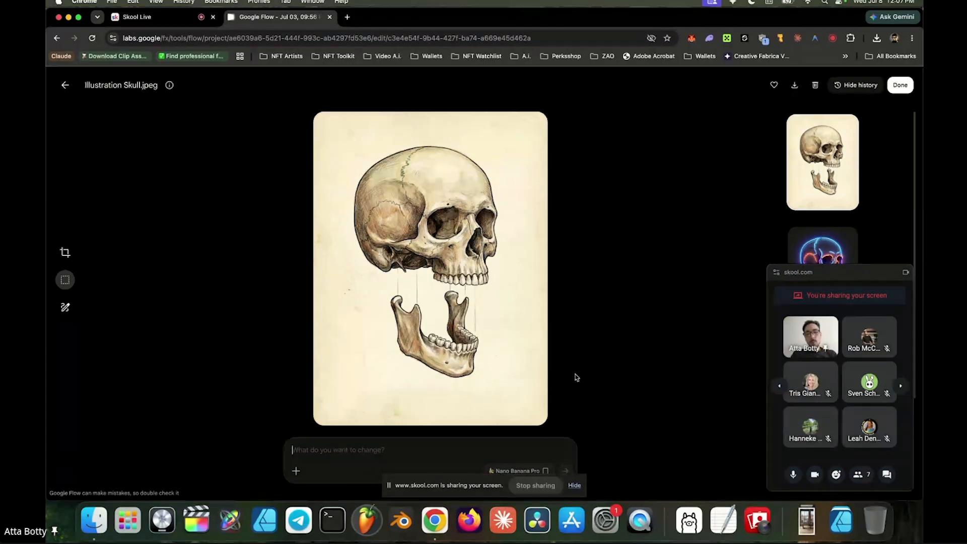
Generate a new variation of the illustrated skull with the prompt "neon black high contrast with metalic material."
type("ne")
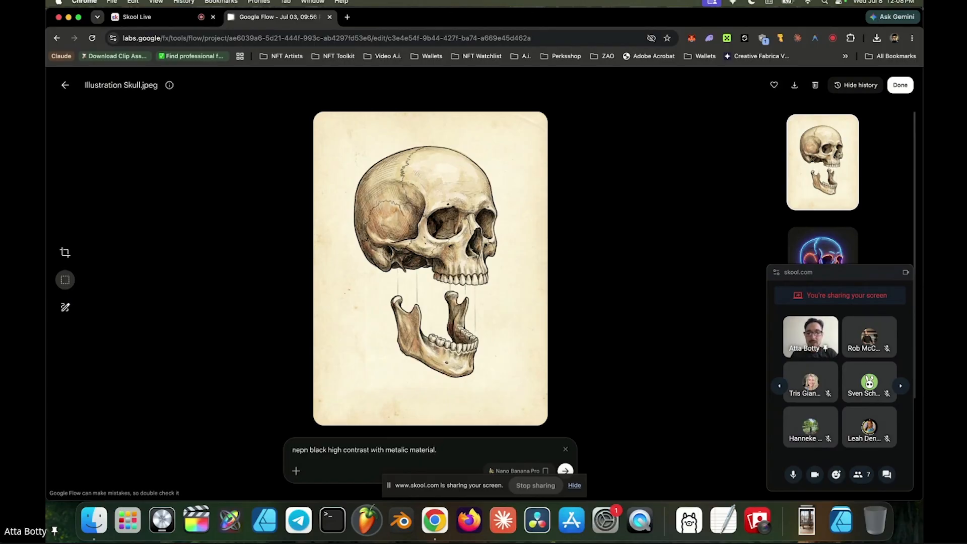
left_click(307, 450)
key("BackSpace")
type("o")
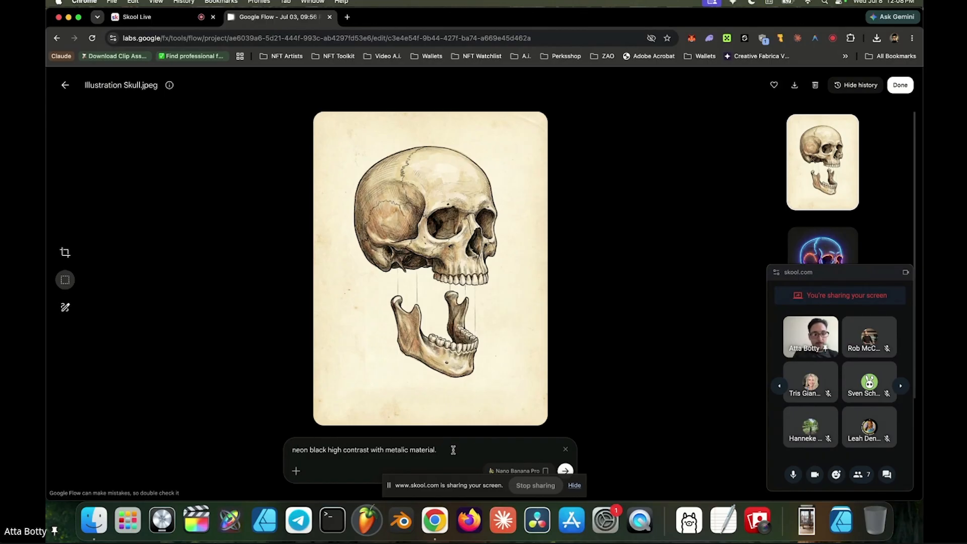
key("Return")
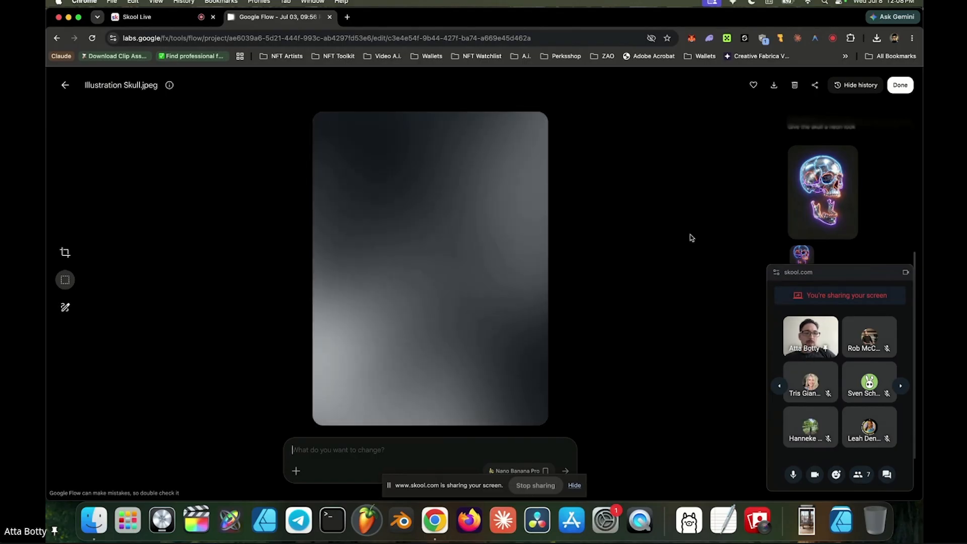
mouse_move(832, 217)
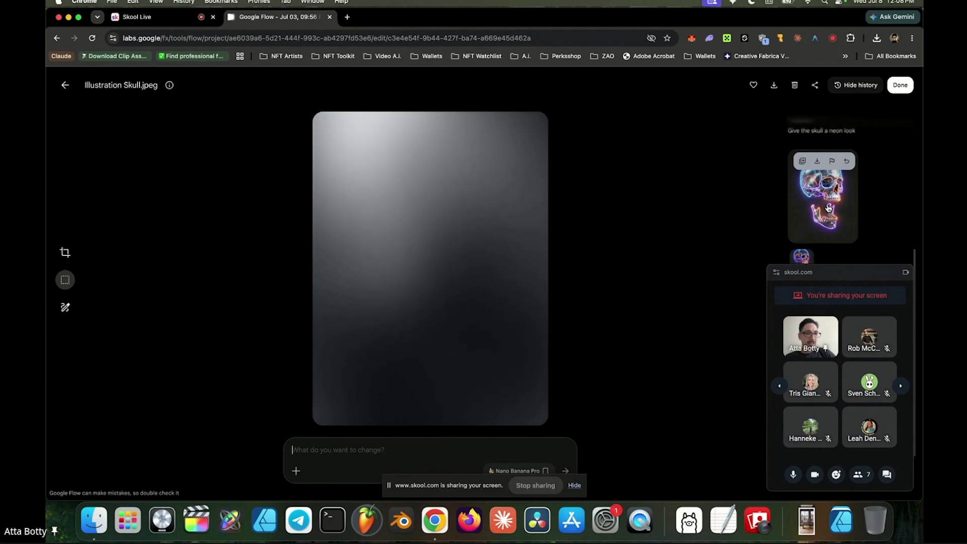
scroll(827, 208, "up", 3)
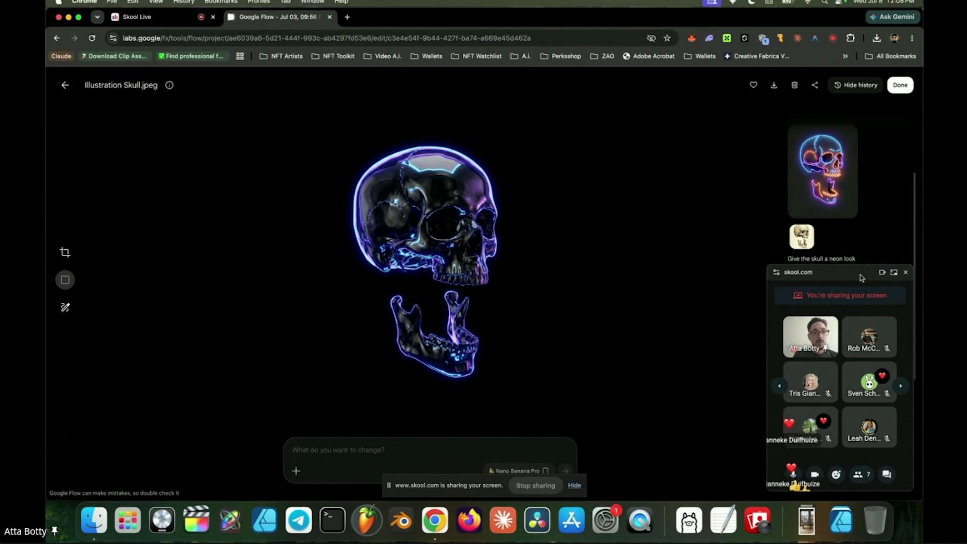
right_click(416, 251)
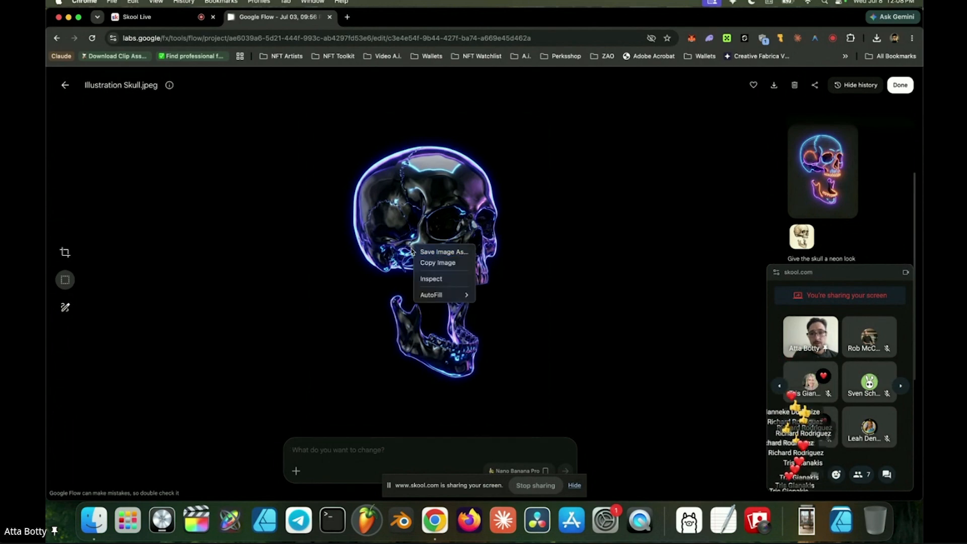
left_click(458, 253)
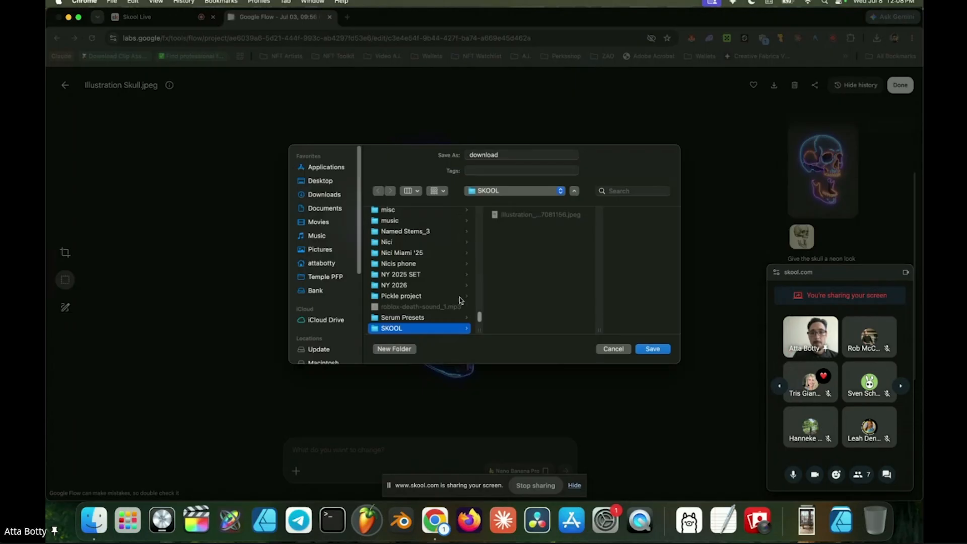
left_click(611, 349)
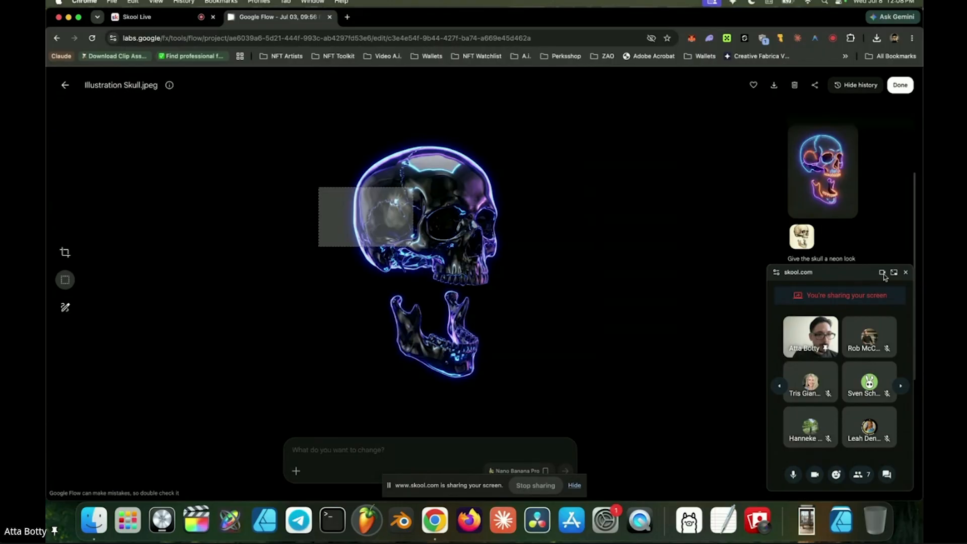
Download the neon black skull at 1K original size and save it into the SKOOL folder
left_click_drag(849, 274, 647, 193)
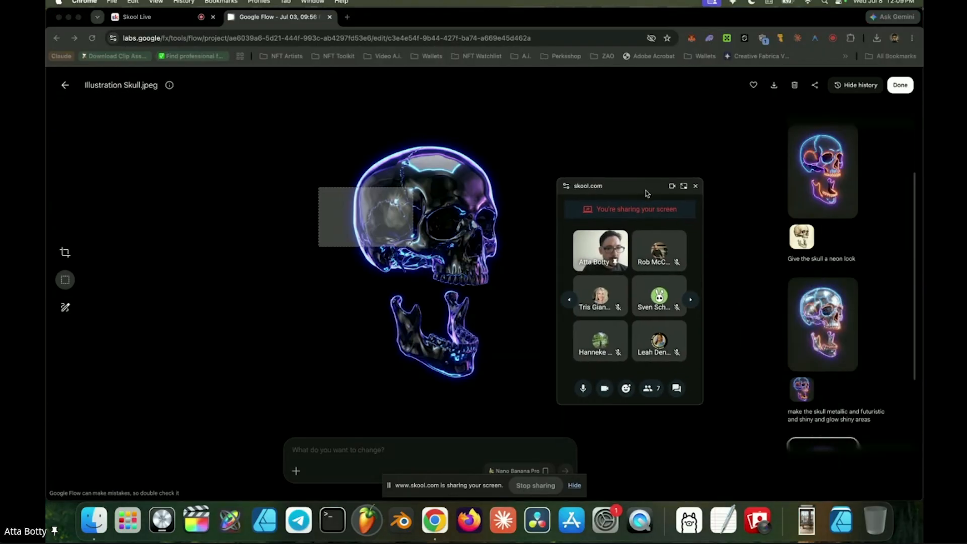
scroll(837, 318, "down", 1)
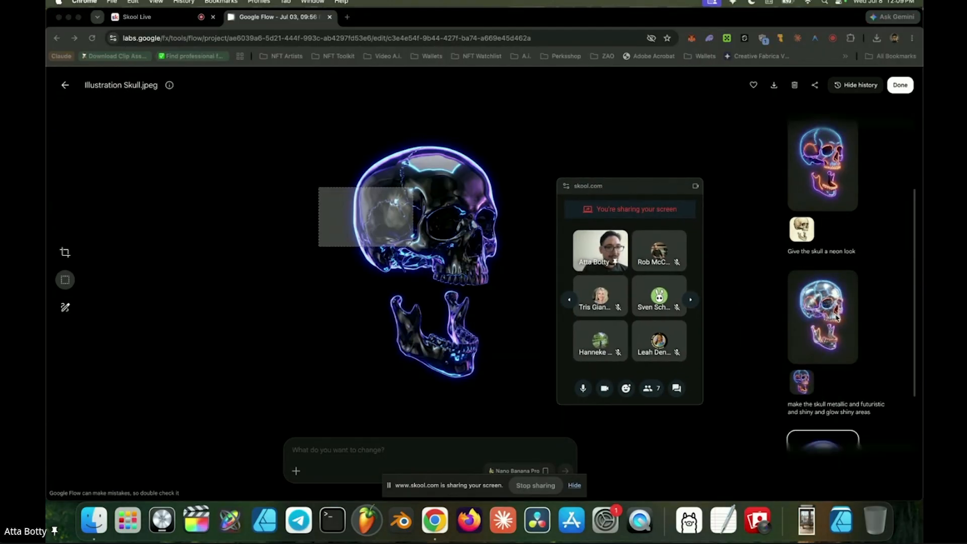
scroll(837, 319, "down", 3)
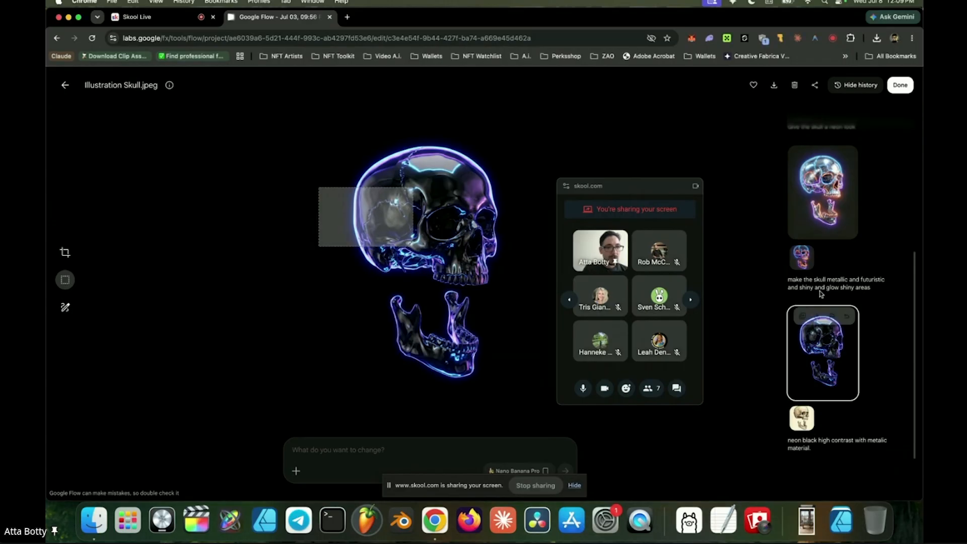
left_click(774, 85)
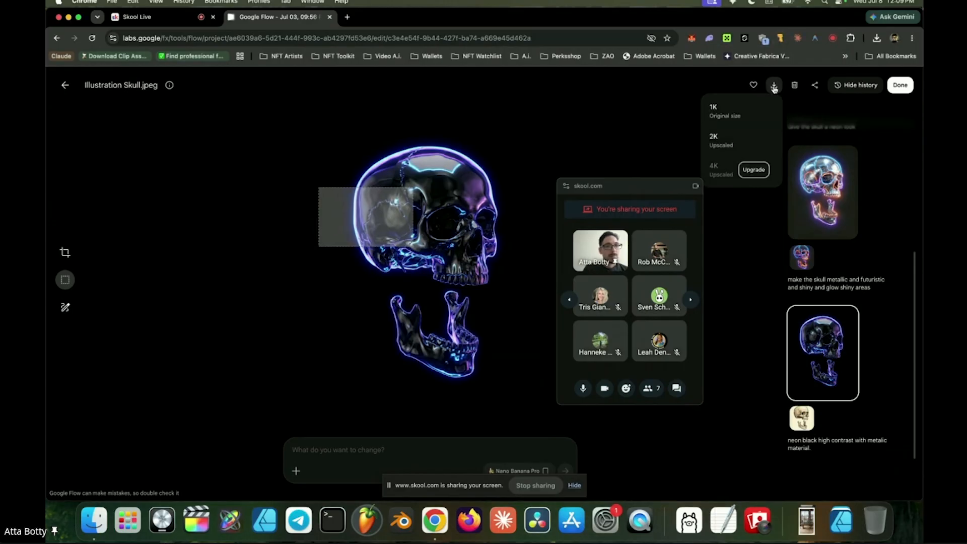
left_click(723, 111)
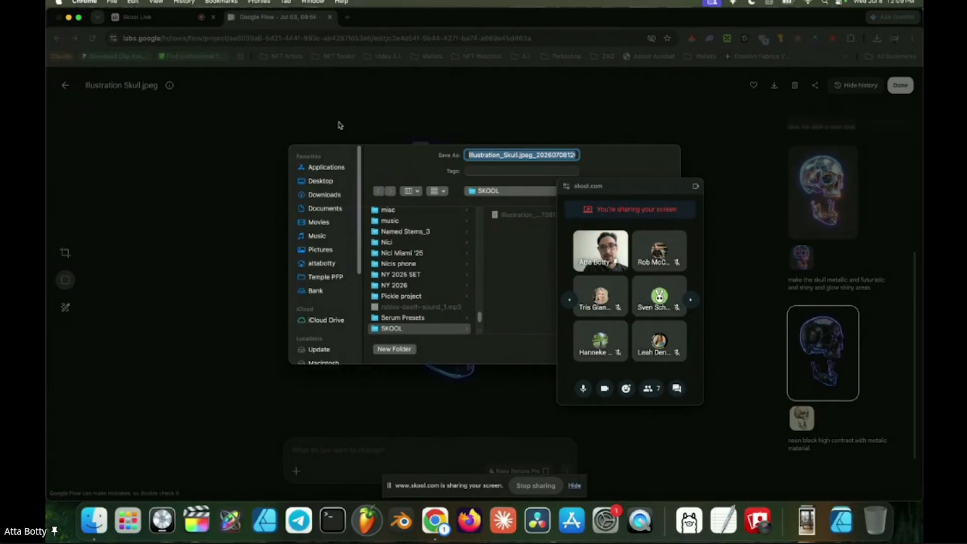
left_click_drag(614, 188, 796, 219)
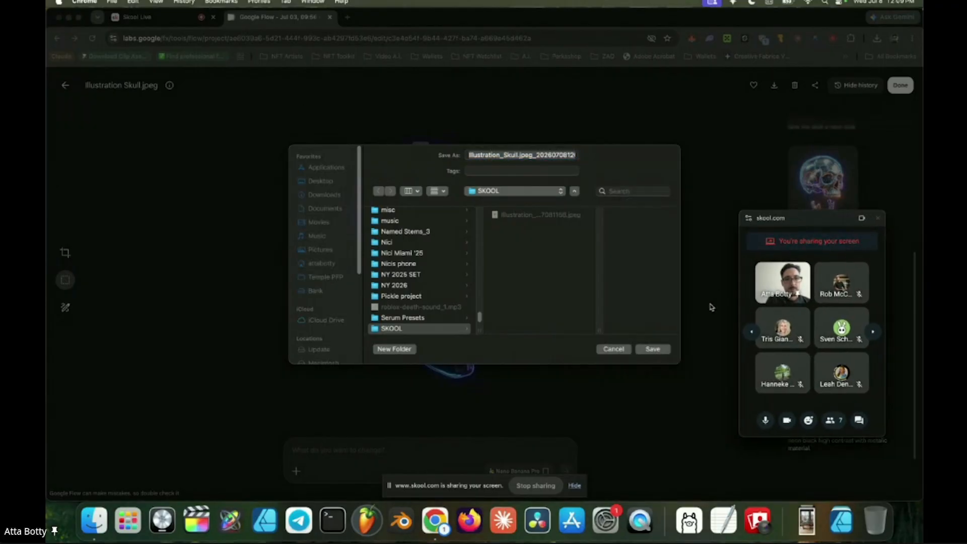
left_click(653, 349)
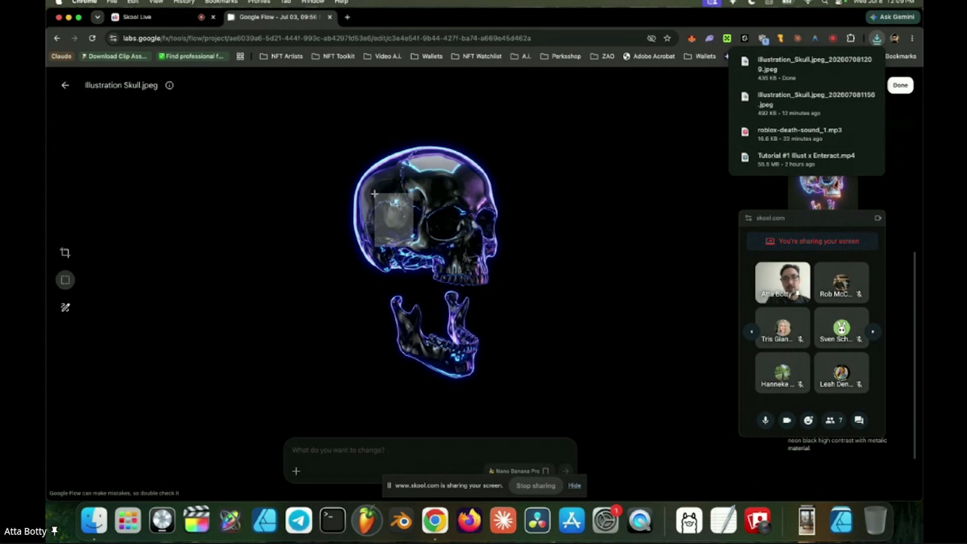
Leave the image editor for the project overview and reopen the neon black skull
left_click(375, 193)
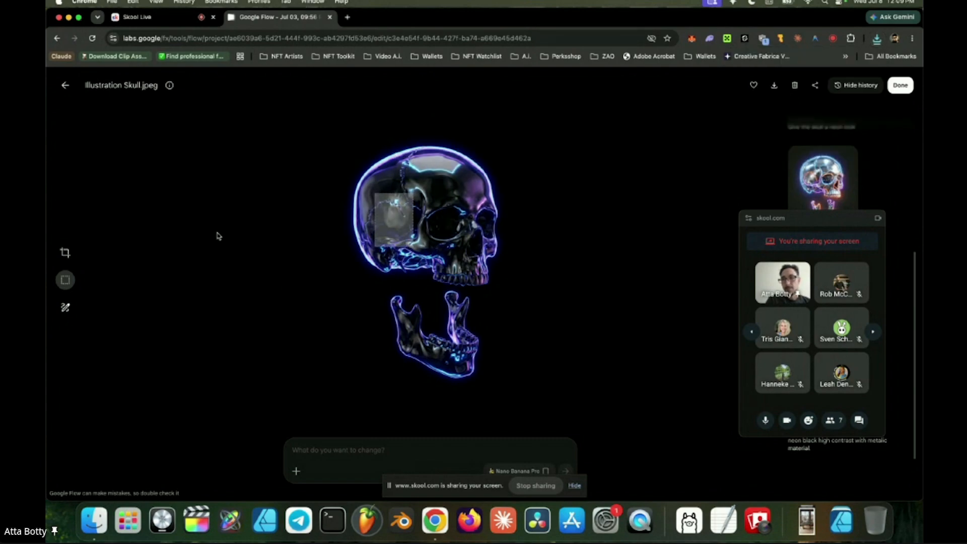
key("Escape")
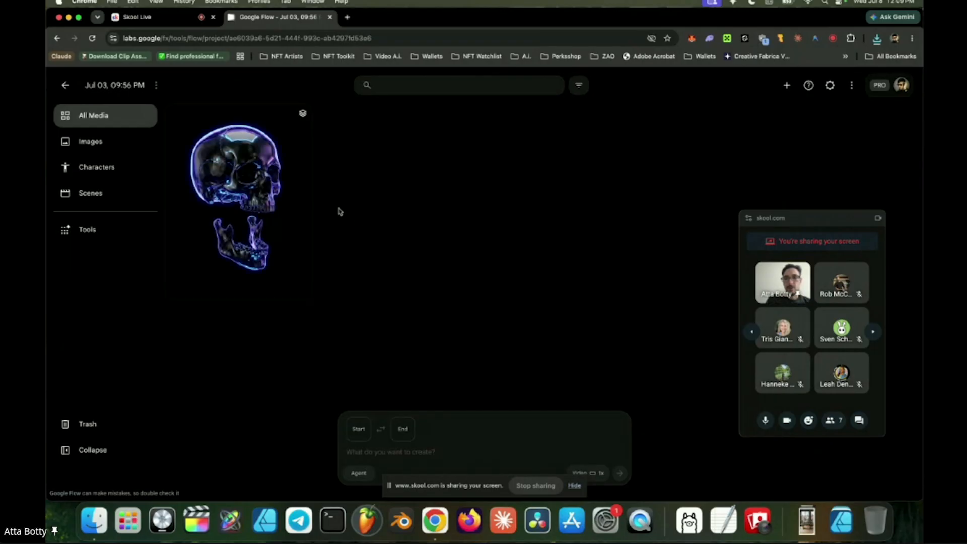
left_click(261, 187)
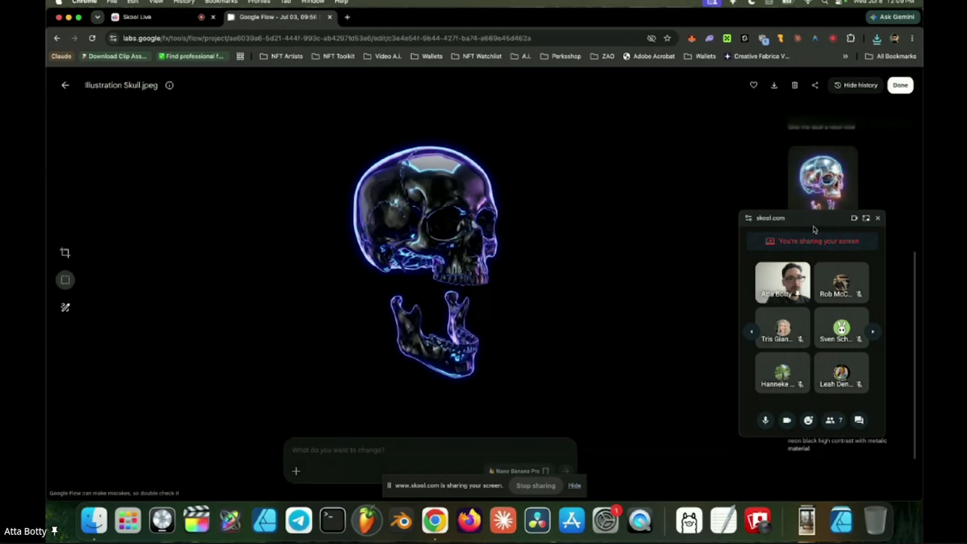
Compare the original, neon, metallic and neon black versions of the skull in the edit history
left_click_drag(835, 222, 644, 198)
scroll(818, 267, "up", 5)
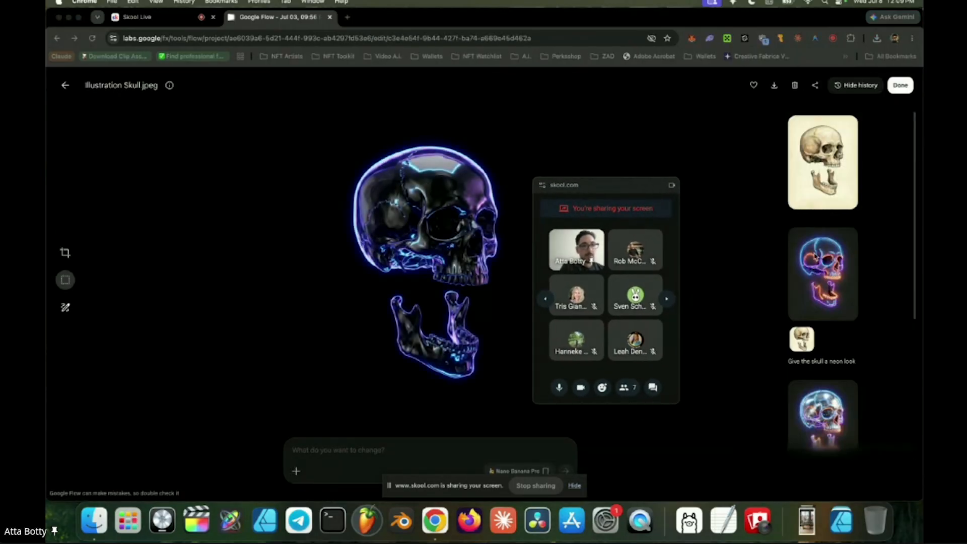
left_click(818, 272)
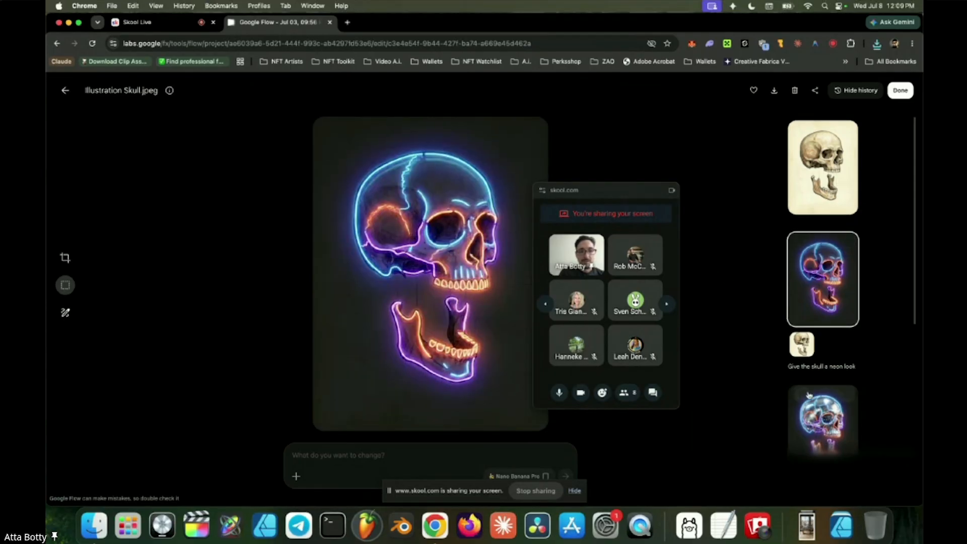
left_click(796, 403)
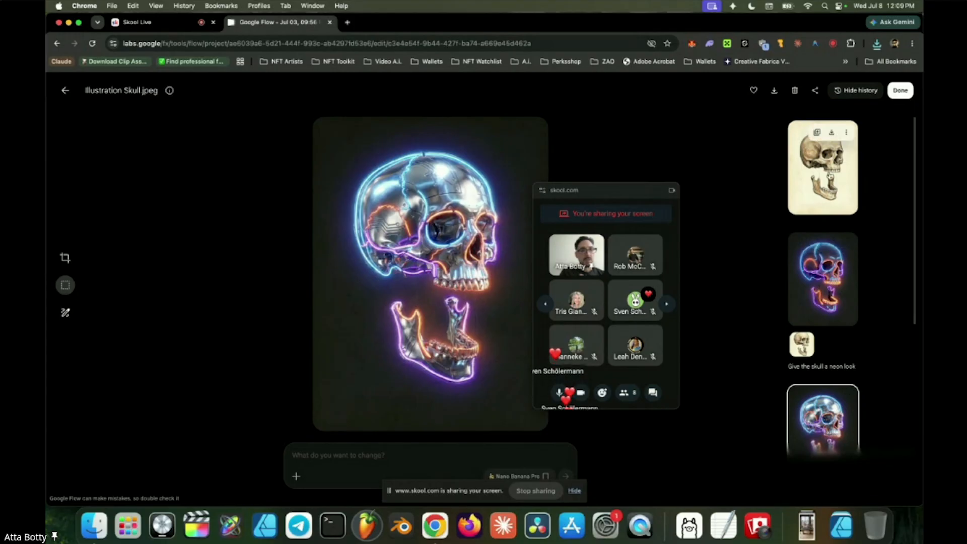
left_click(829, 177)
left_click(823, 274)
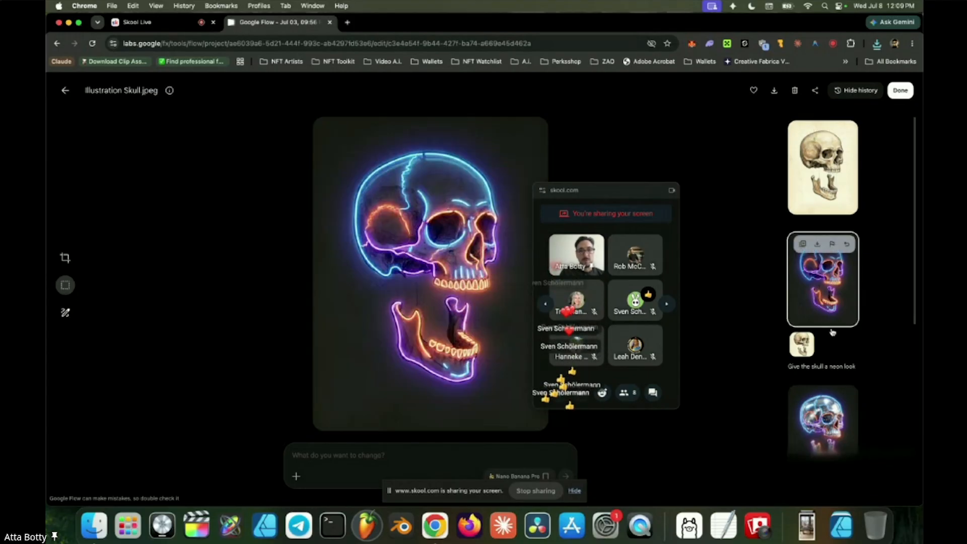
left_click(826, 419)
scroll(826, 420, "down", 5)
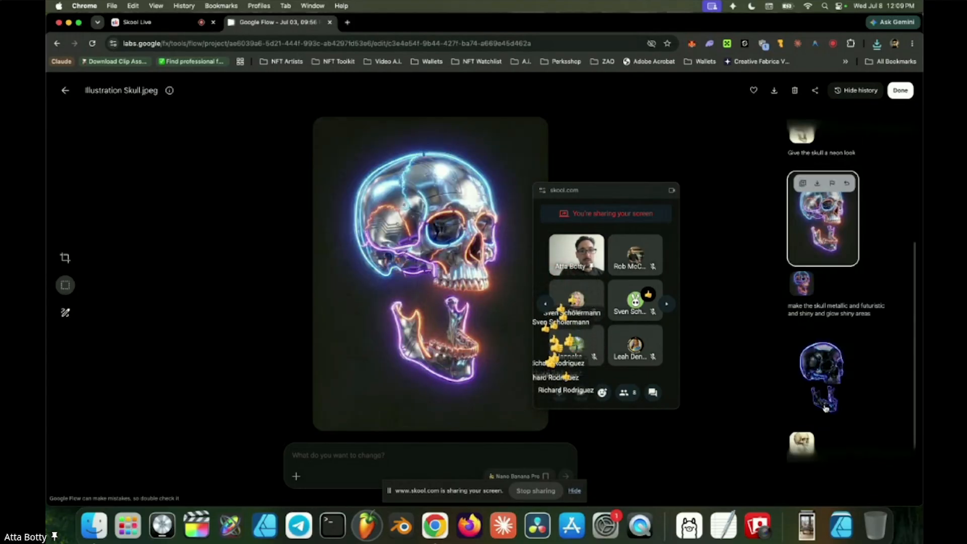
left_click(826, 355)
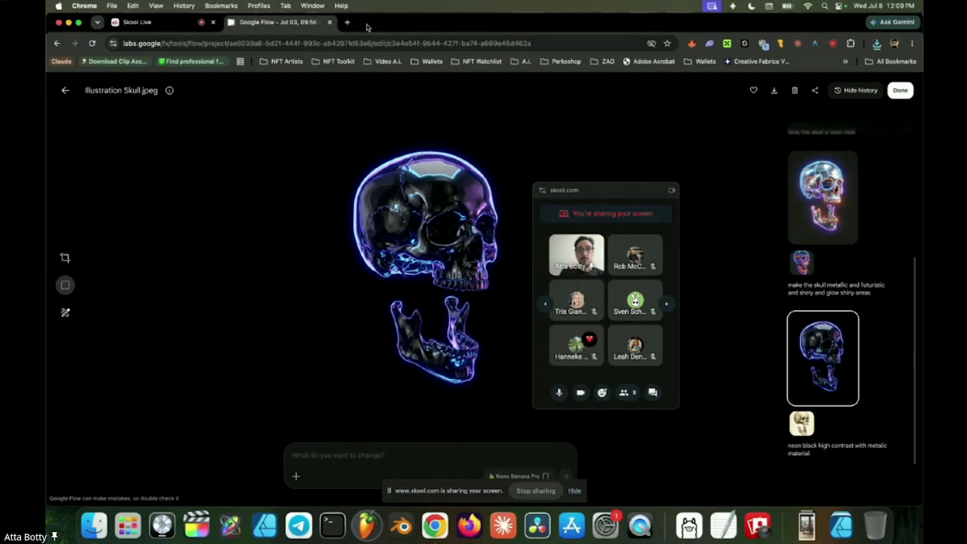
Close the Flow project, load meshy.ai/discover in a new browser tab and enter the Meshy workspace
left_click(330, 22)
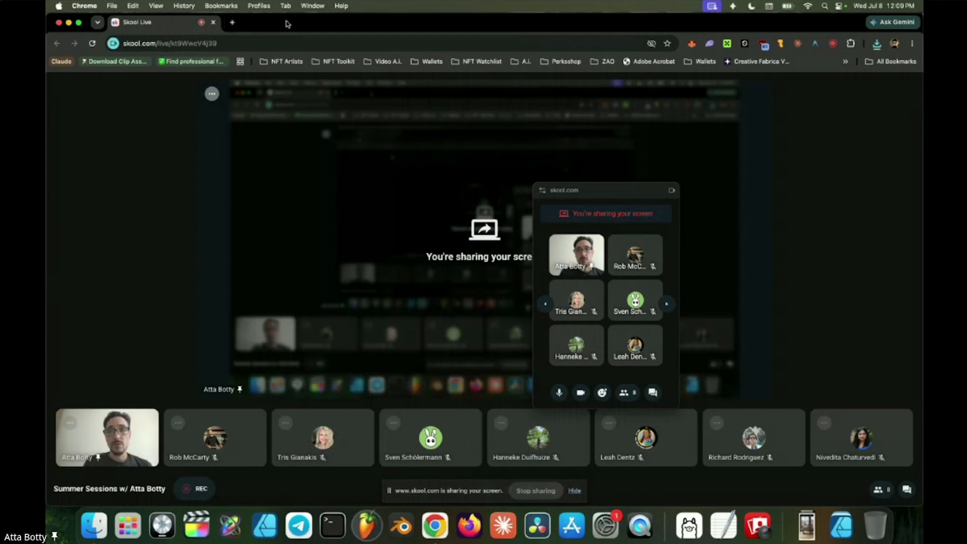
left_click(228, 23)
left_click(255, 42)
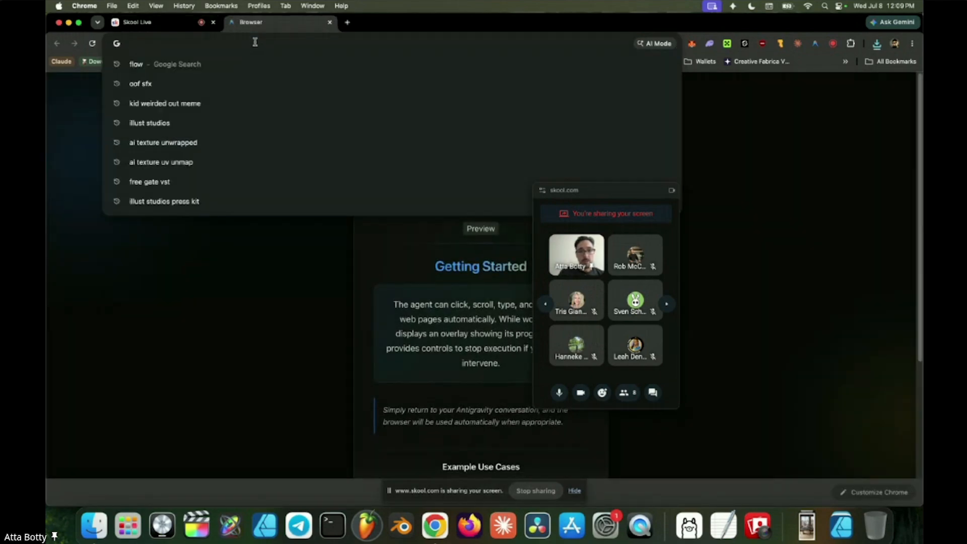
type("meshy")
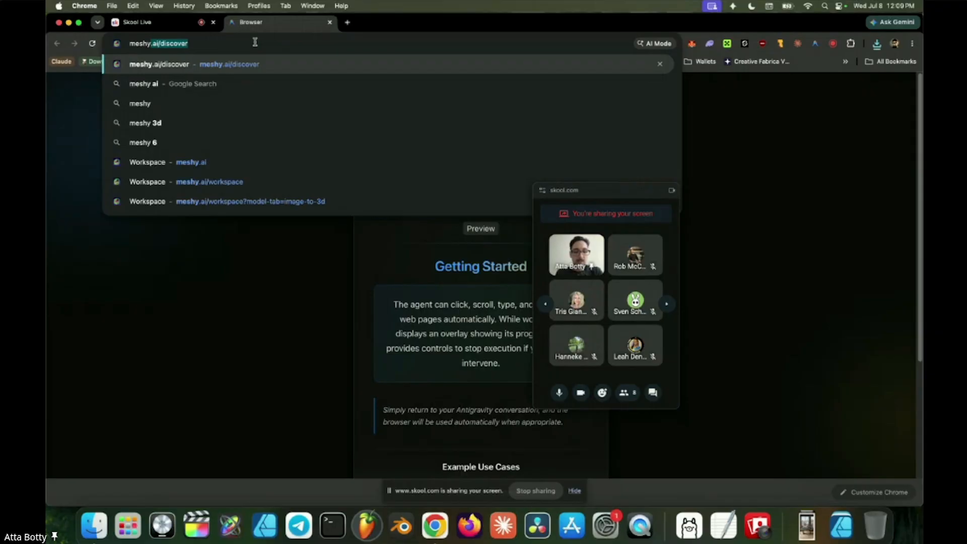
key("Return")
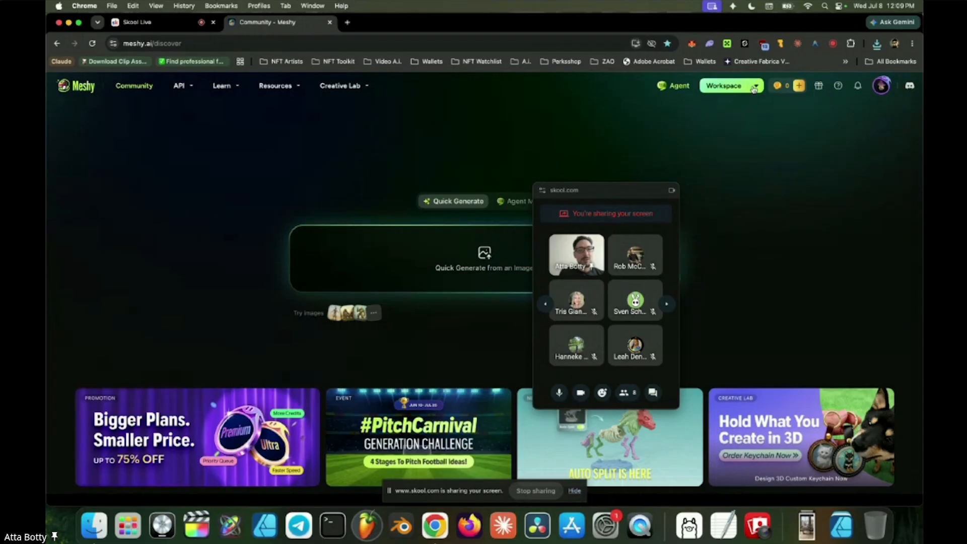
left_click(715, 90)
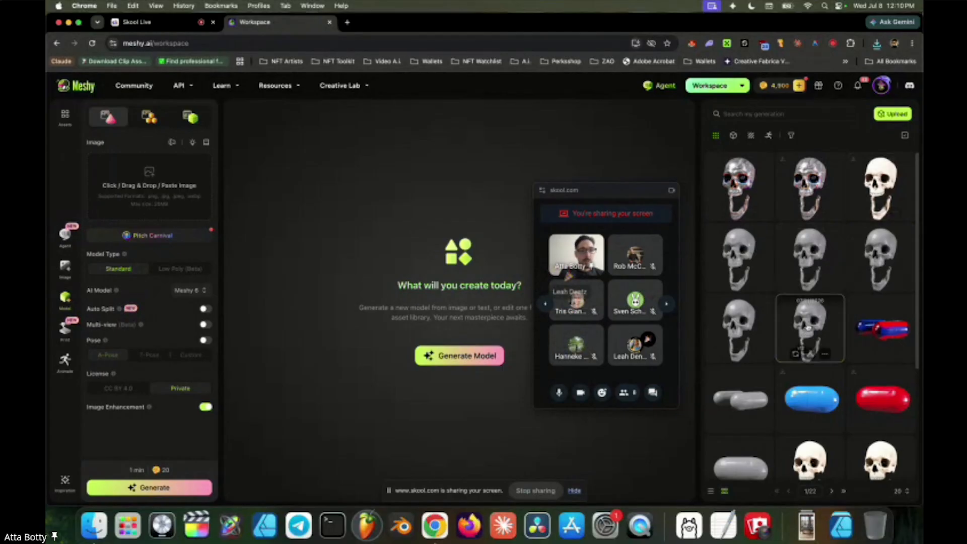
Load an untextured grey skull model with a detached jaw from the existing generations and inspect it from several angles
left_click(801, 316)
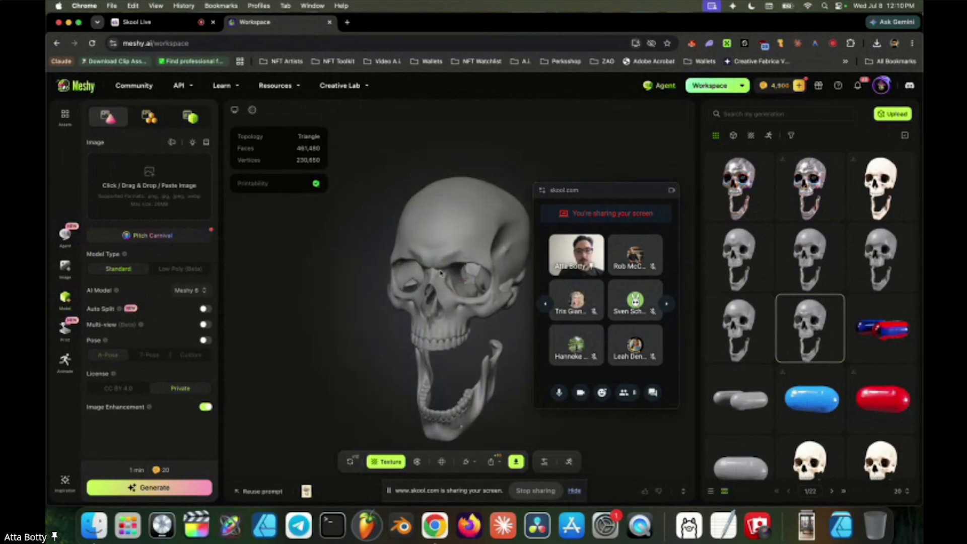
left_click_drag(441, 273, 413, 249)
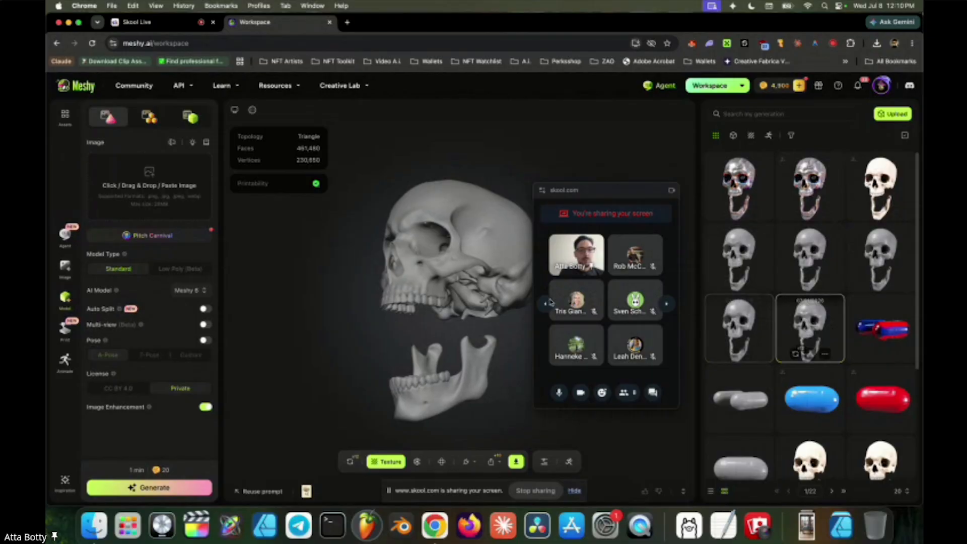
left_click_drag(433, 284, 483, 301)
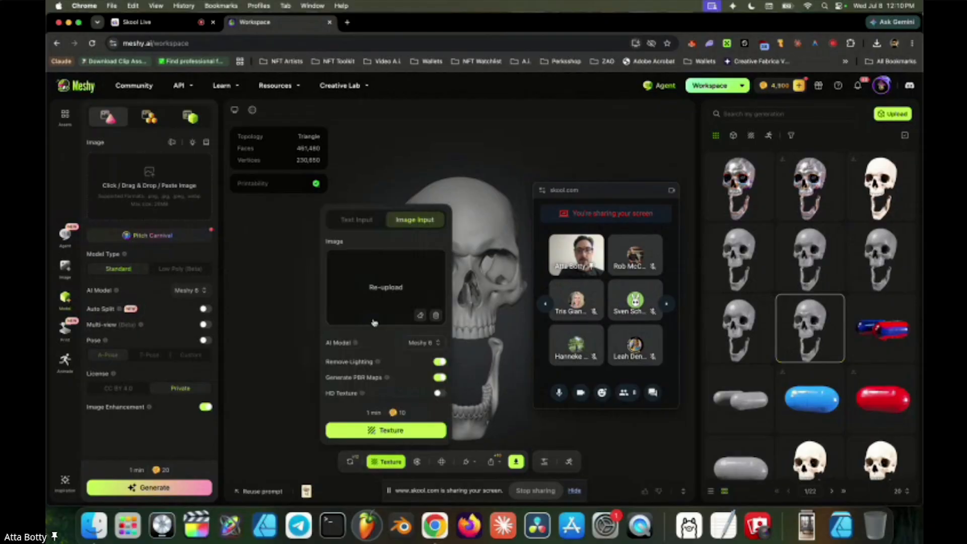
Bring up a Finder window beside the grey skull's texture image input to fetch a reference image
left_click_drag(312, 266, 372, 287)
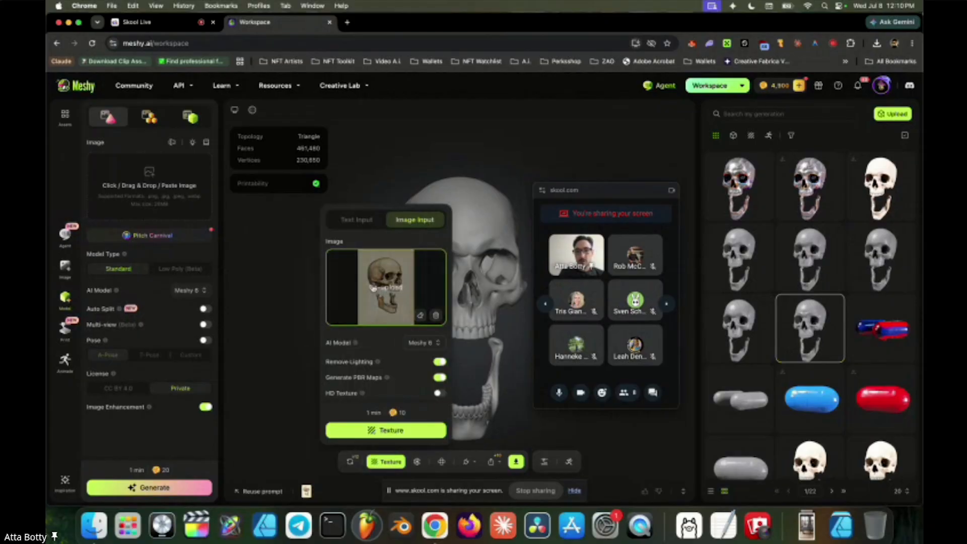
left_click(96, 526)
left_click_drag(745, 244, 691, 117)
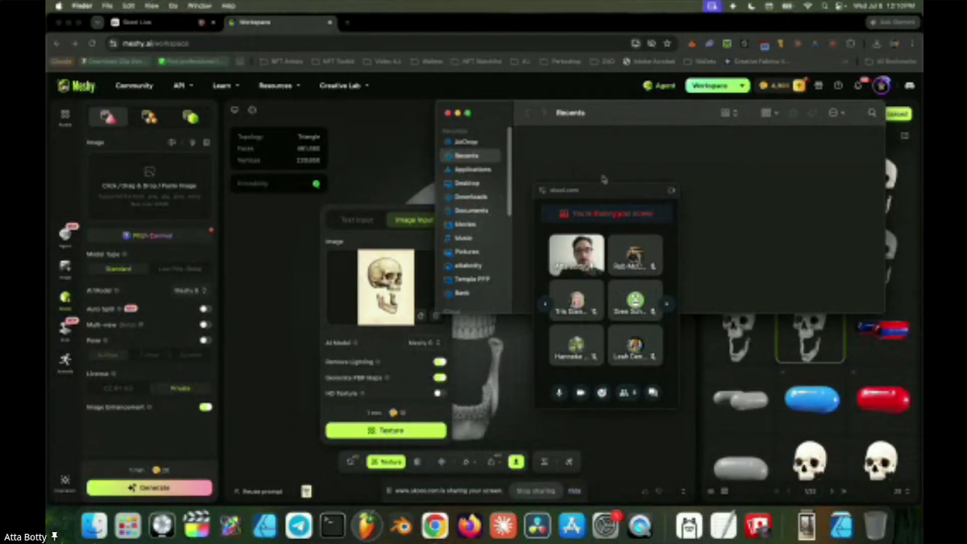
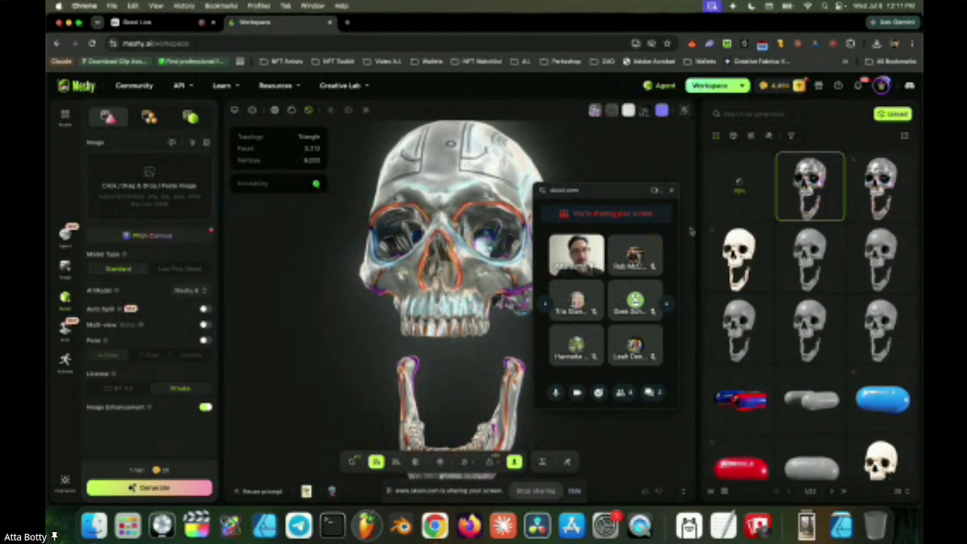
Open the newest skull generation, switching to the Skool Live tab and back while it loads
mouse_move(754, 186)
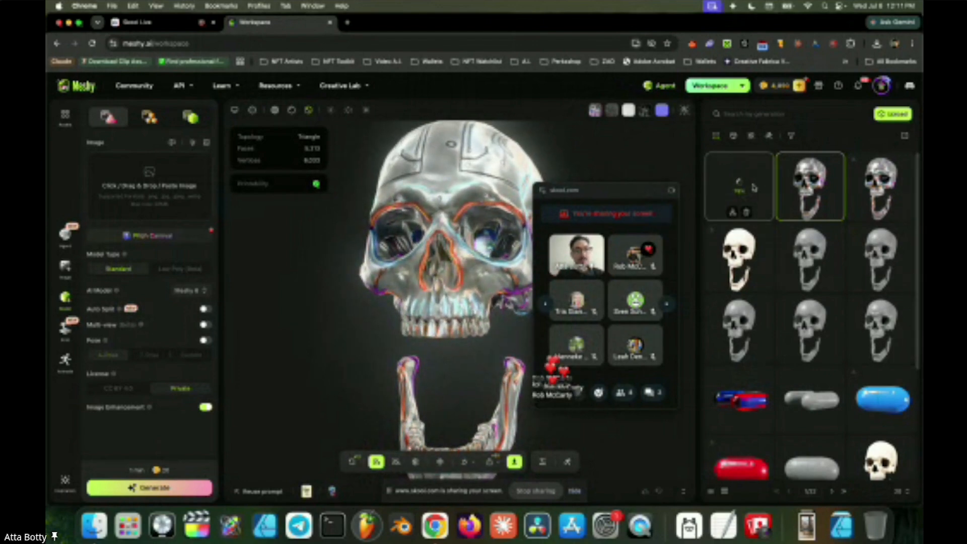
left_click(754, 188)
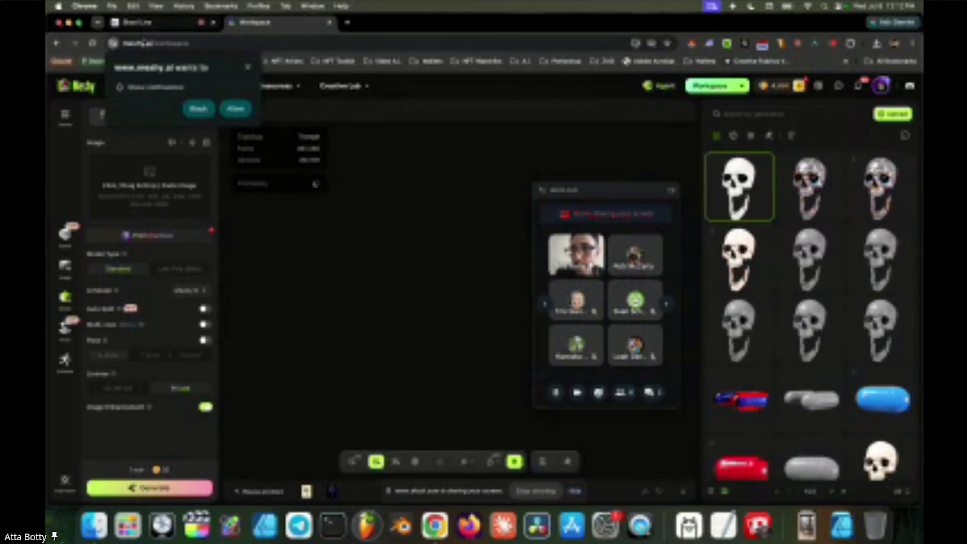
left_click(151, 24)
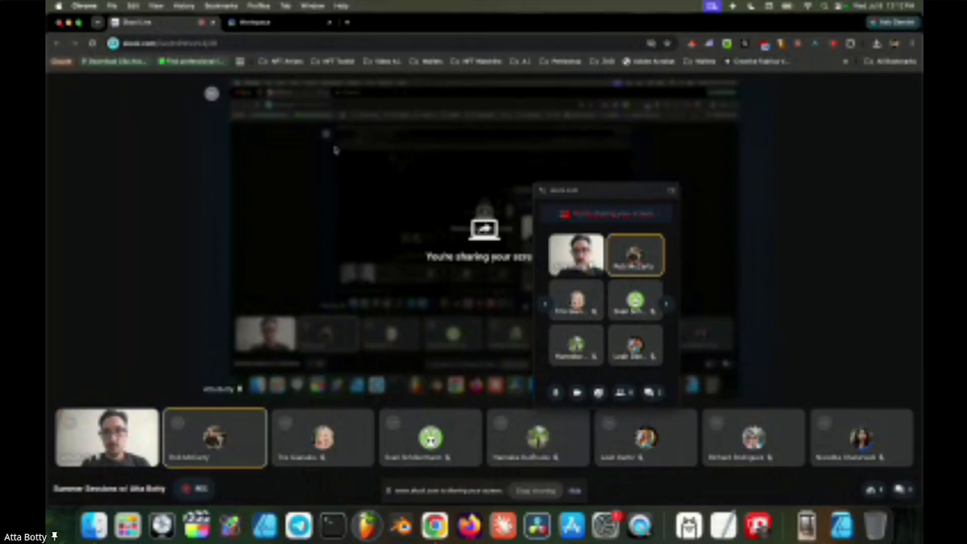
left_click(281, 26)
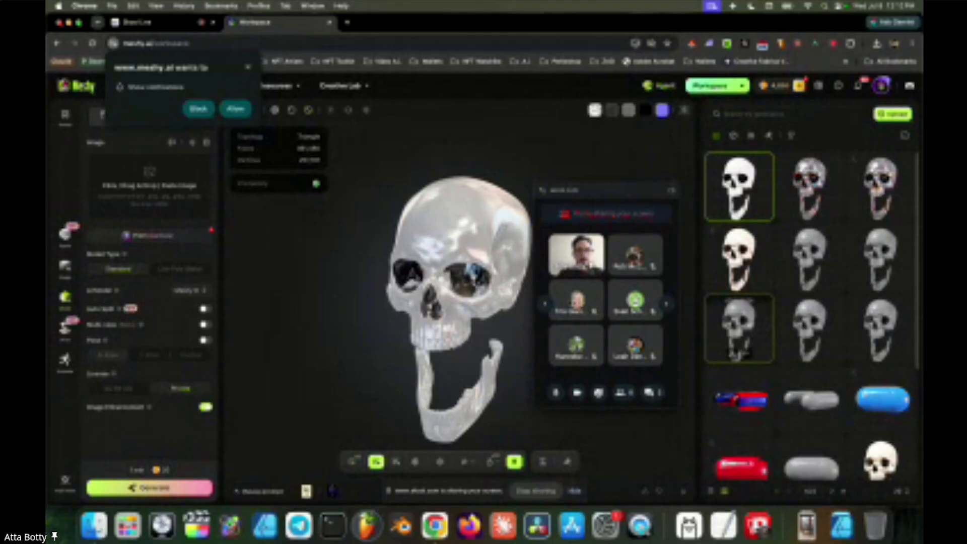
Load the untextured low-poly grey skull and generate a texture for it from the neon black skull image in the SKOOL folder
left_click(757, 341)
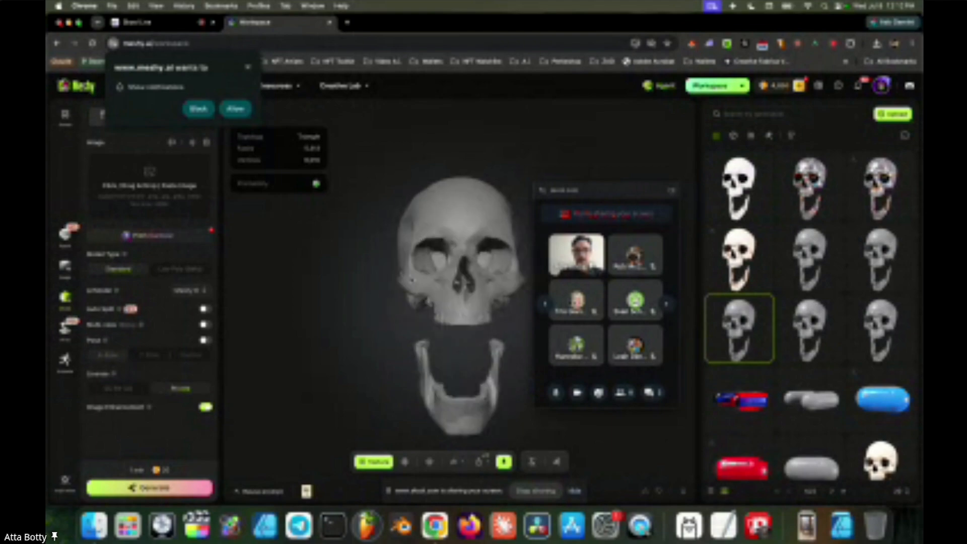
left_click(378, 462)
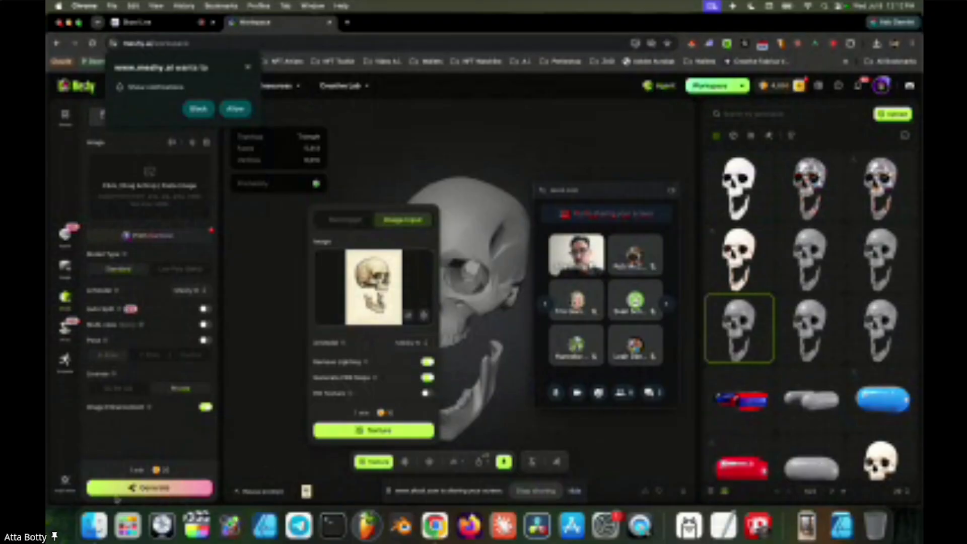
left_click(94, 525)
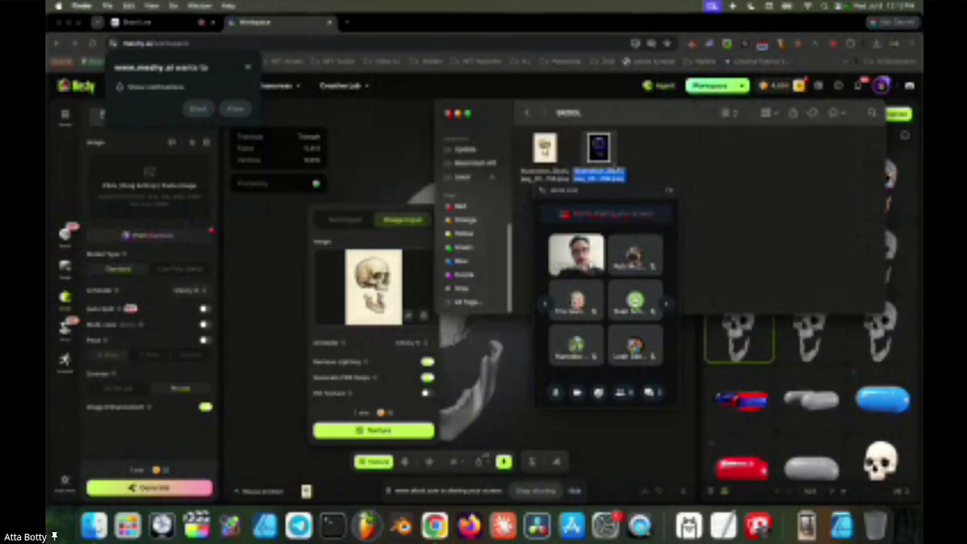
left_click_drag(599, 147, 380, 279)
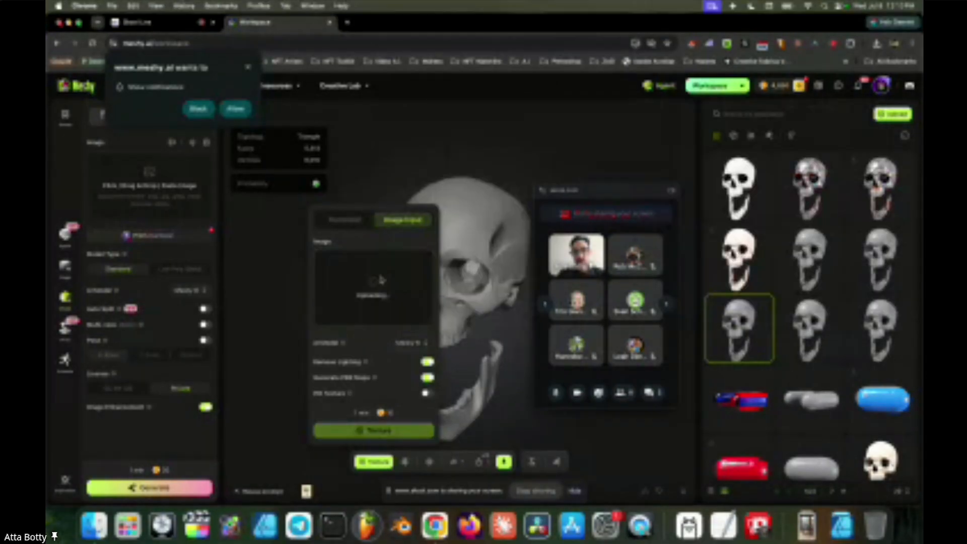
left_click(402, 432)
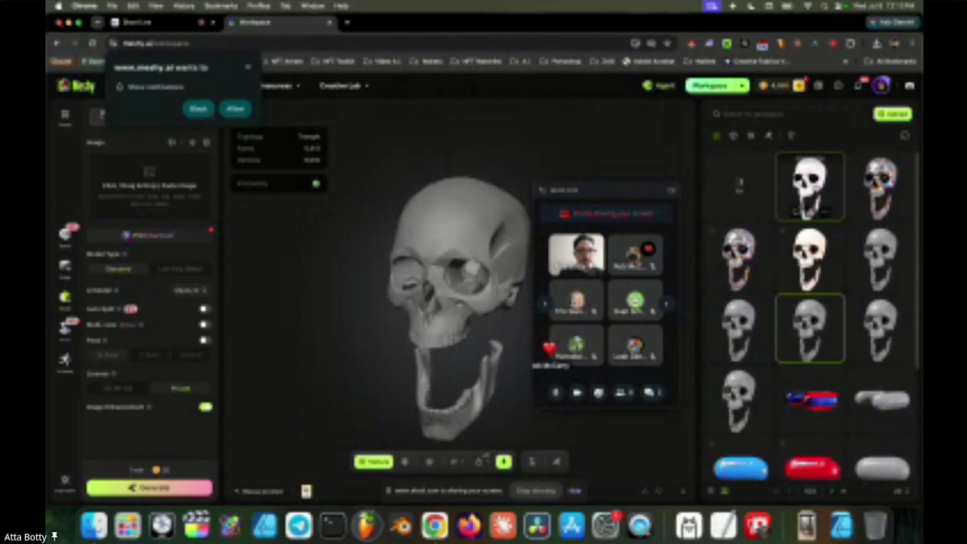
Inspect the finished white textured skull from the side and reload the metallic skull with neon lines
left_click(809, 187)
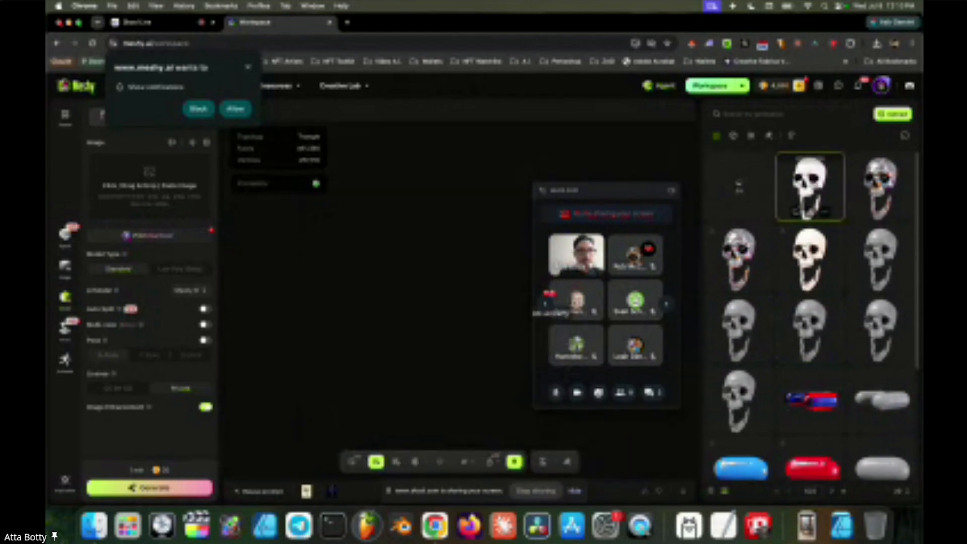
mouse_move(472, 294)
left_mouse_down()
mouse_move(636, 280)
mouse_move(559, 283)
mouse_move(420, 257)
mouse_move(416, 269)
mouse_move(464, 324)
mouse_move(476, 313)
left_mouse_up()
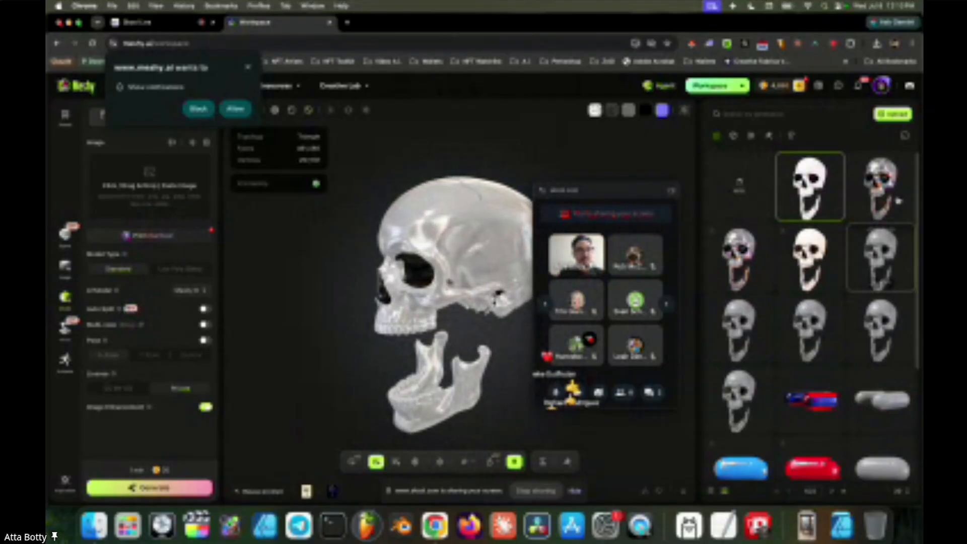
left_click(873, 182)
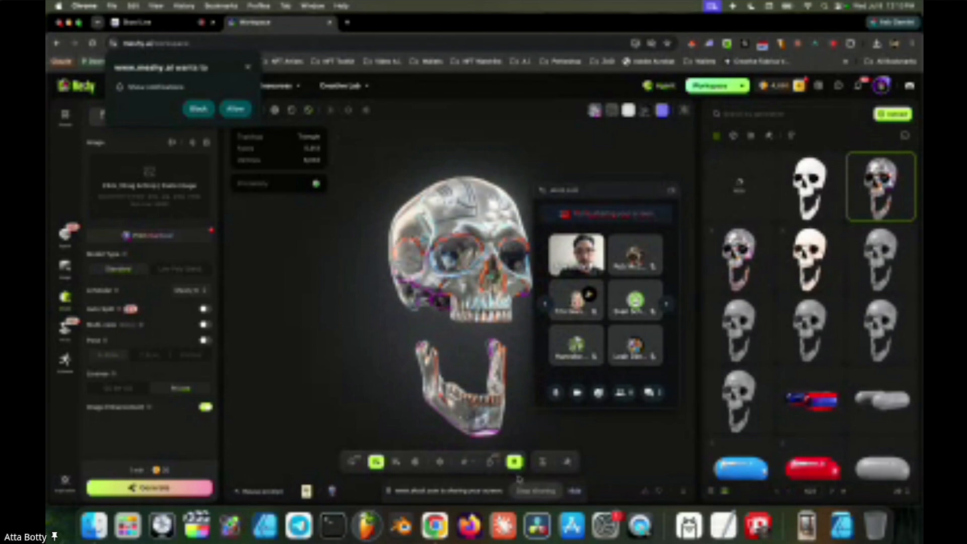
Download the metallic neon skull as a GLB file into the SKOOL folder, moving the floating call window off the save dialog
left_click(514, 462)
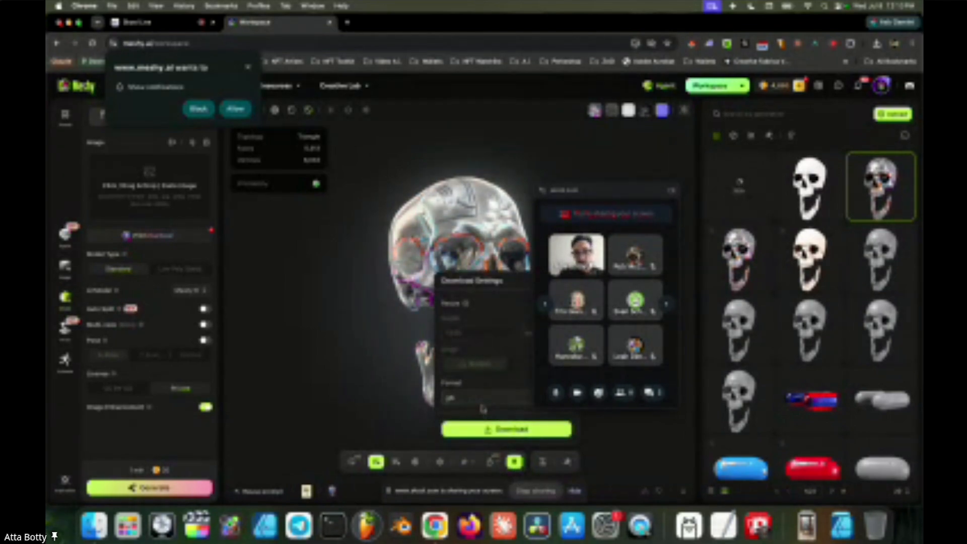
left_click(481, 427)
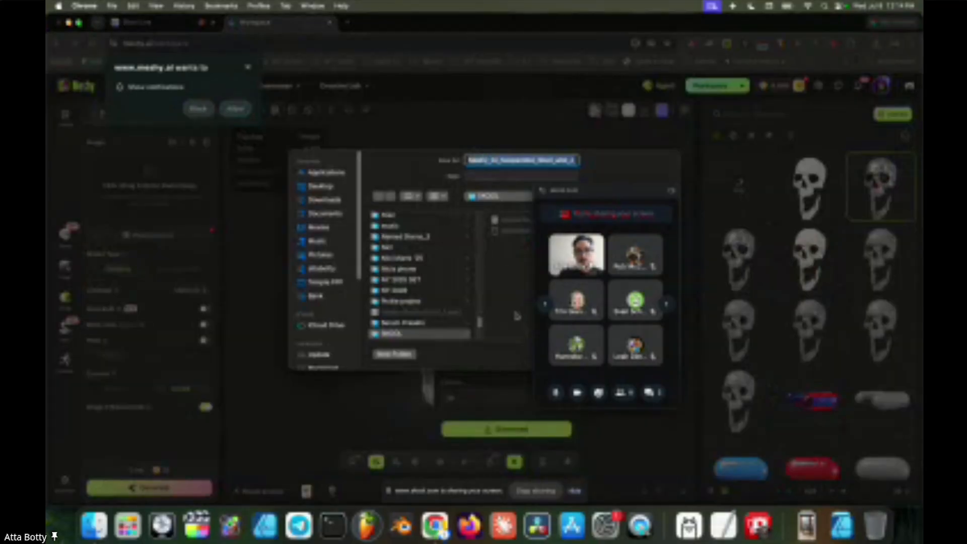
left_click_drag(612, 188, 783, 268)
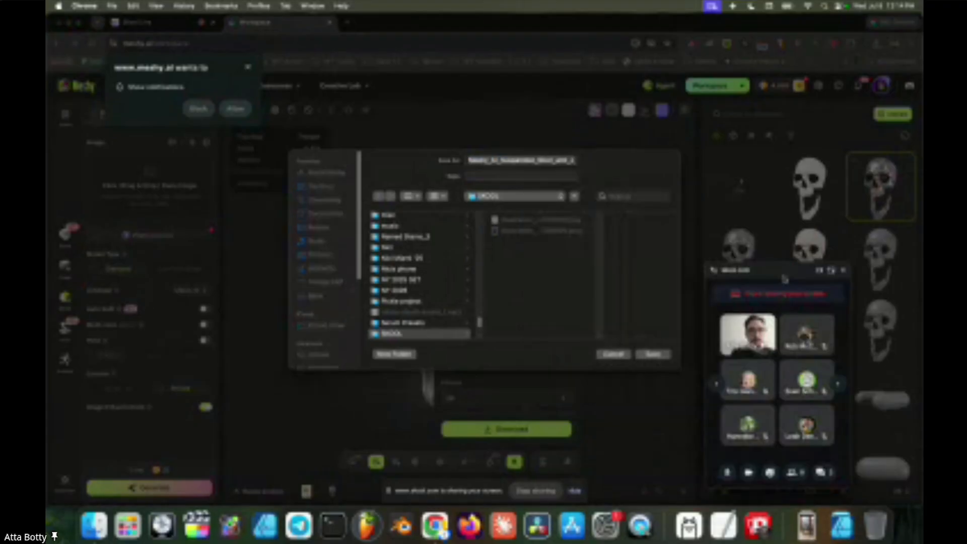
left_click(664, 355)
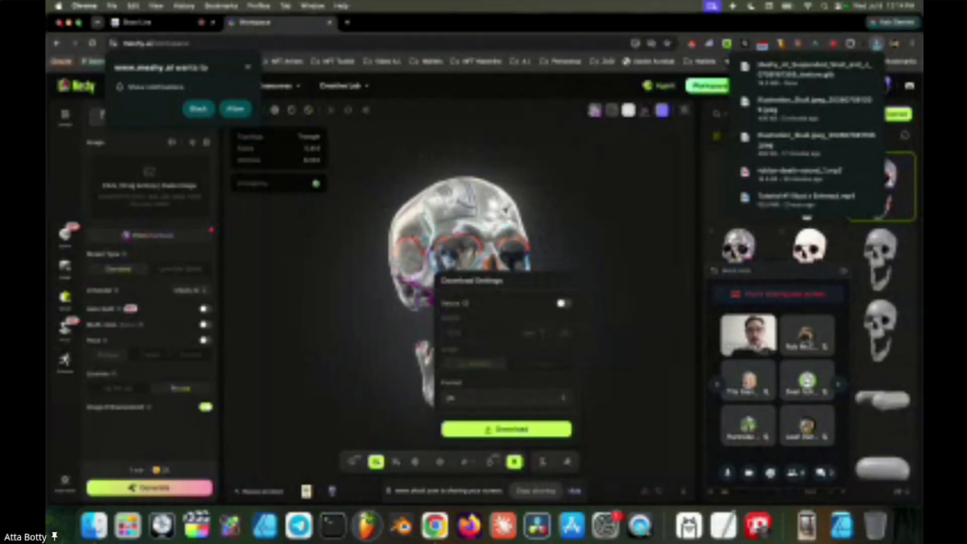
Close the Meshy tab, minimise the browser and start a new General scene in Blender
left_click(330, 23)
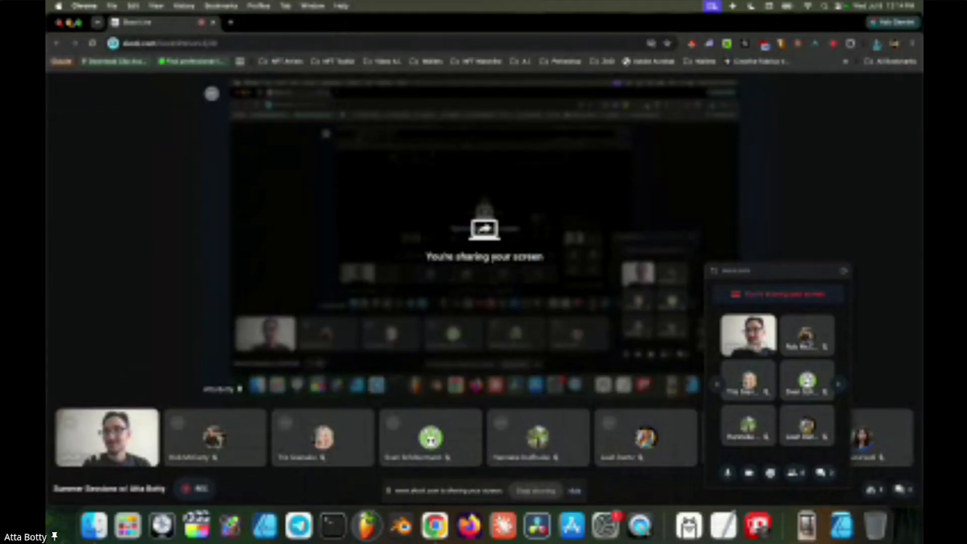
left_click(69, 23)
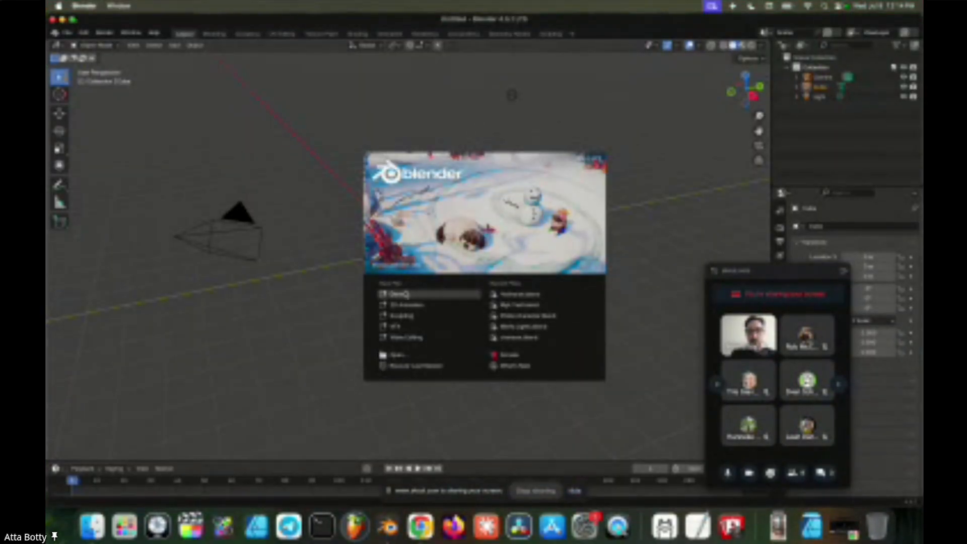
left_click(402, 294)
middle_click_drag(425, 313, 540, 377)
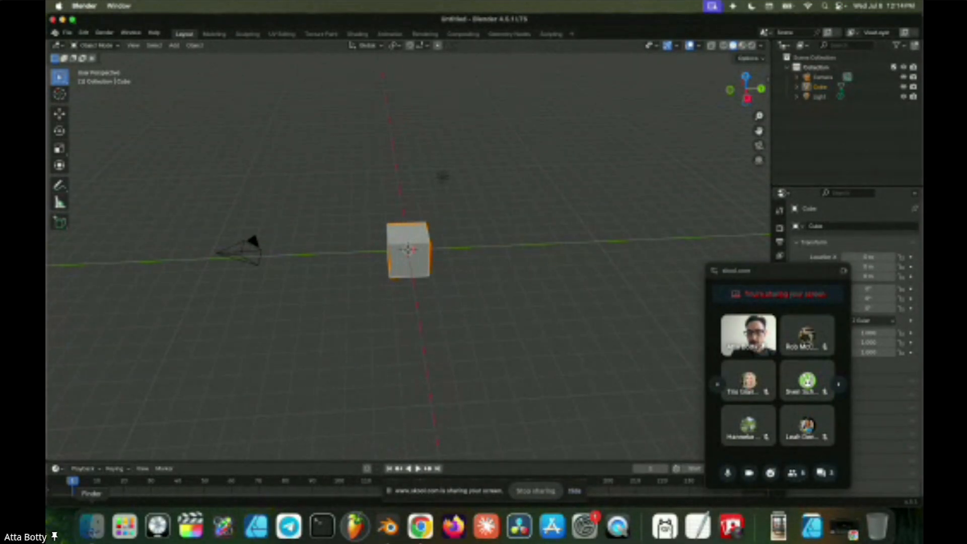
Check the SKOOL folder in Finder for the downloaded skull model and close the folder window
left_click(92, 526)
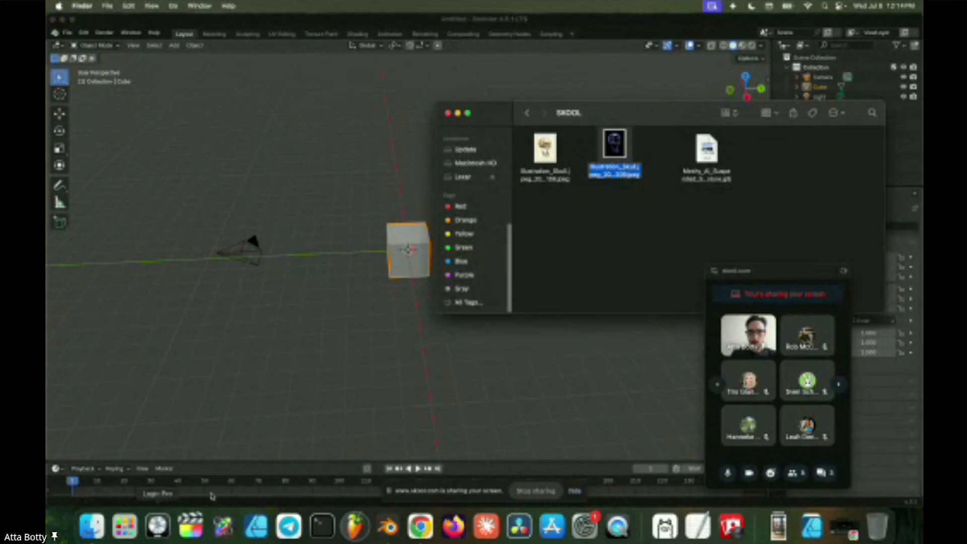
left_click(448, 113)
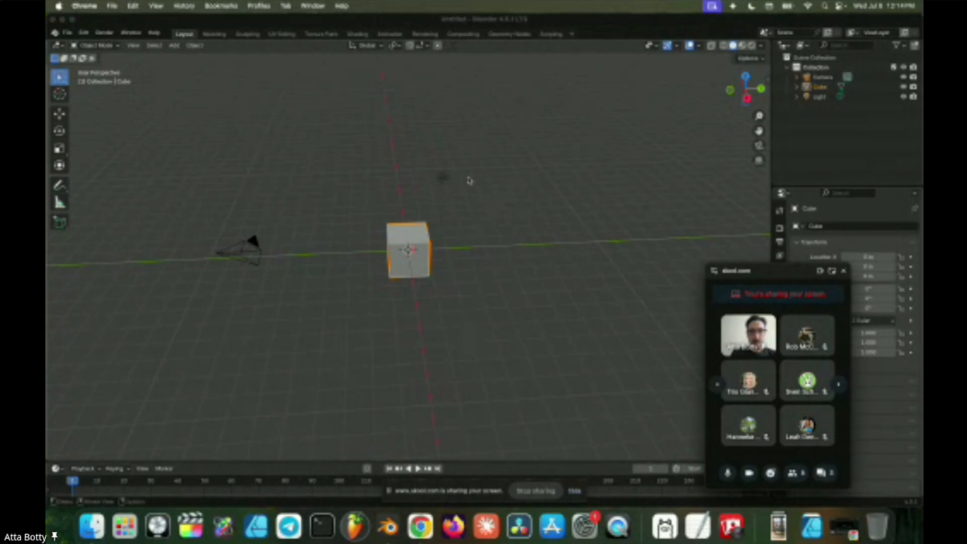
Switch back to Chrome and load My Drive from drive.google.com in a new tab
left_click(421, 526)
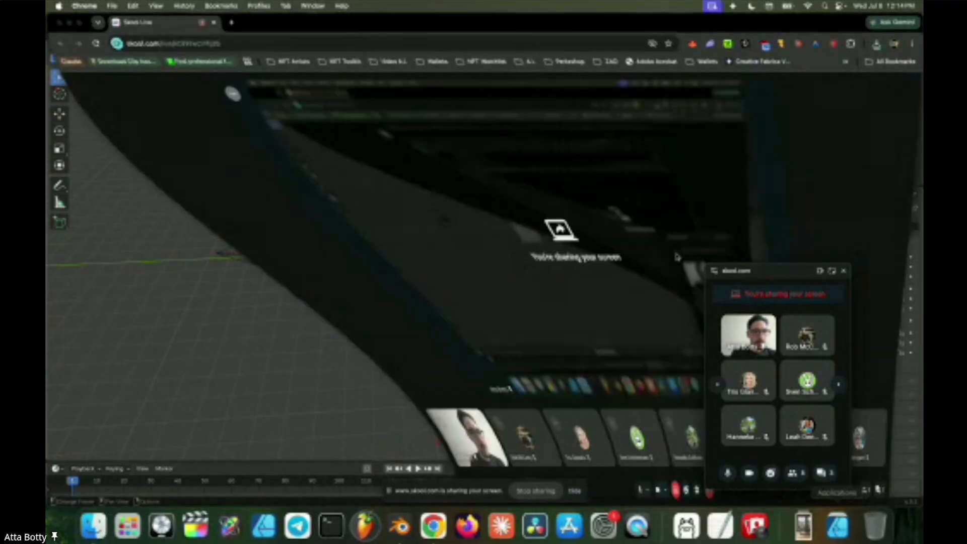
left_click(231, 23)
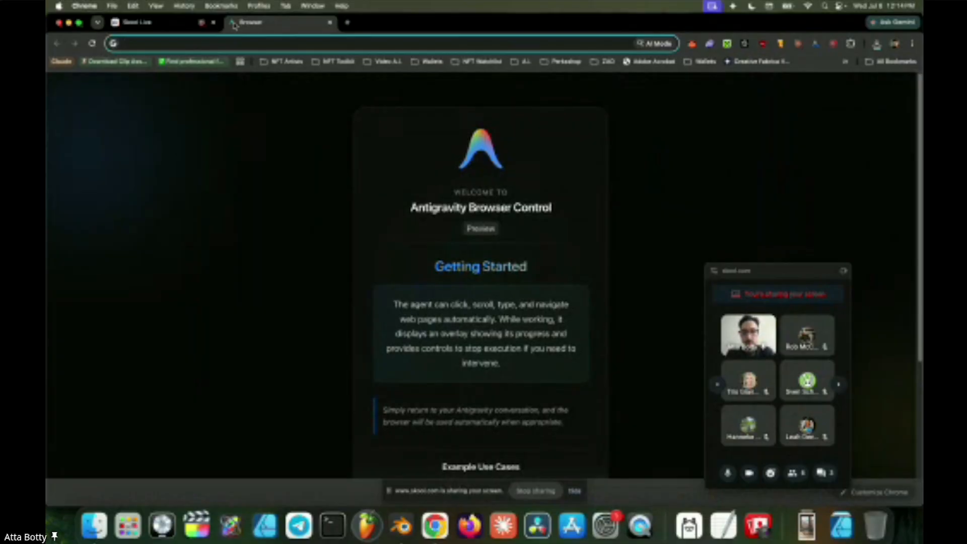
type("drive.google.com/drive/my-")
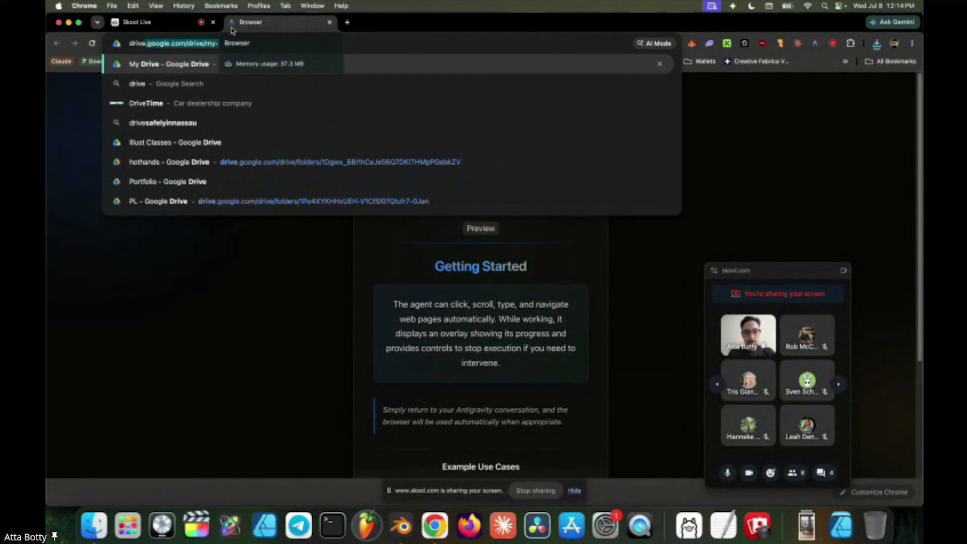
key("Return")
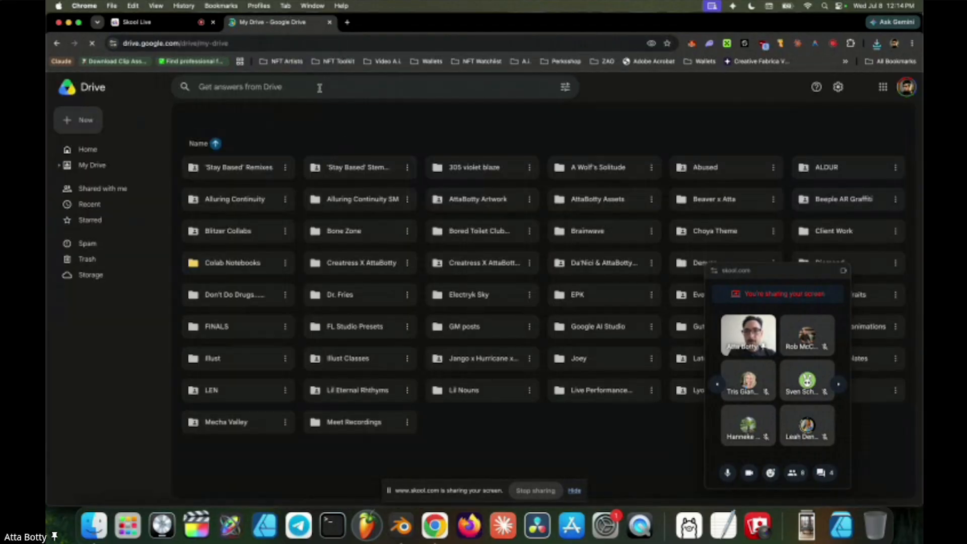
Search Drive for "illust" and open the Class 1 Assets folder inside Illust Classes
left_click(321, 86)
type("ilust")
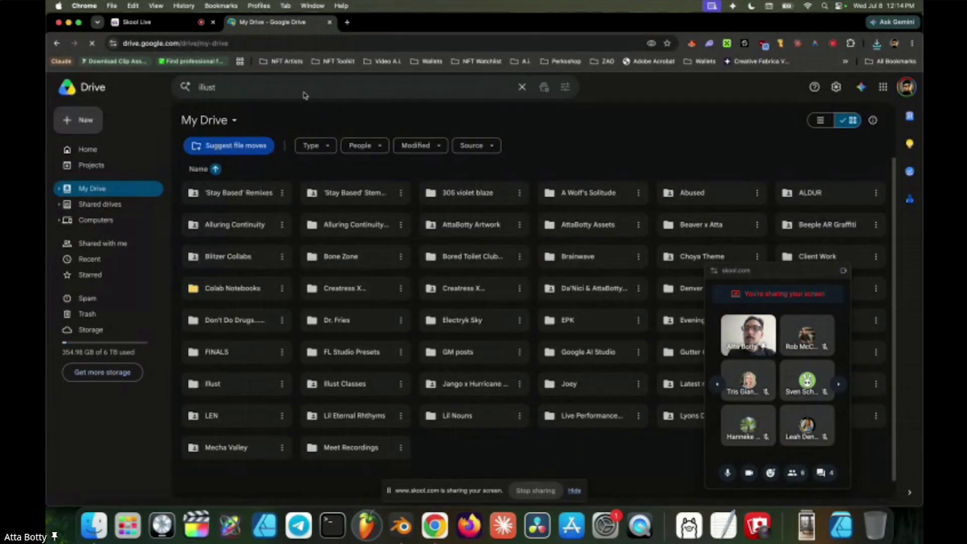
key("Return")
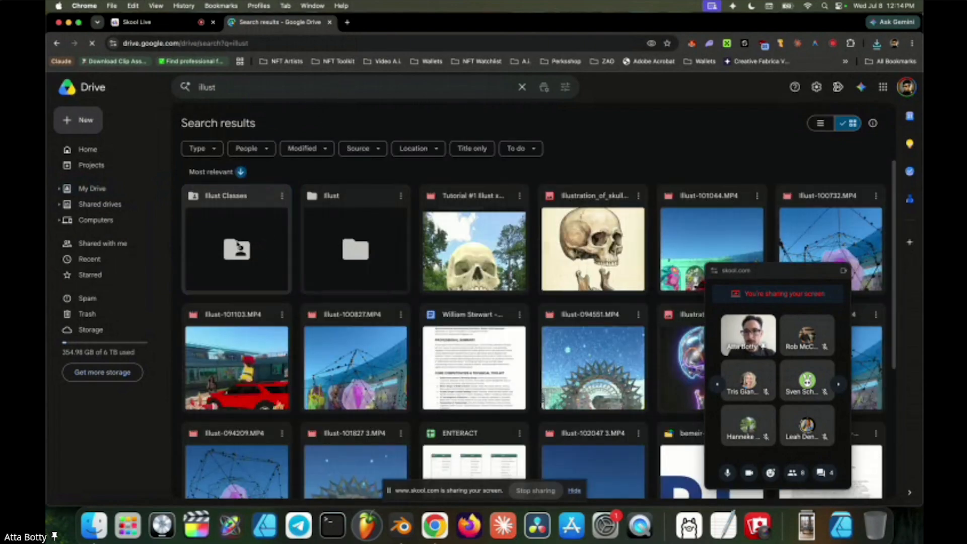
double_click(236, 243)
double_click(259, 198)
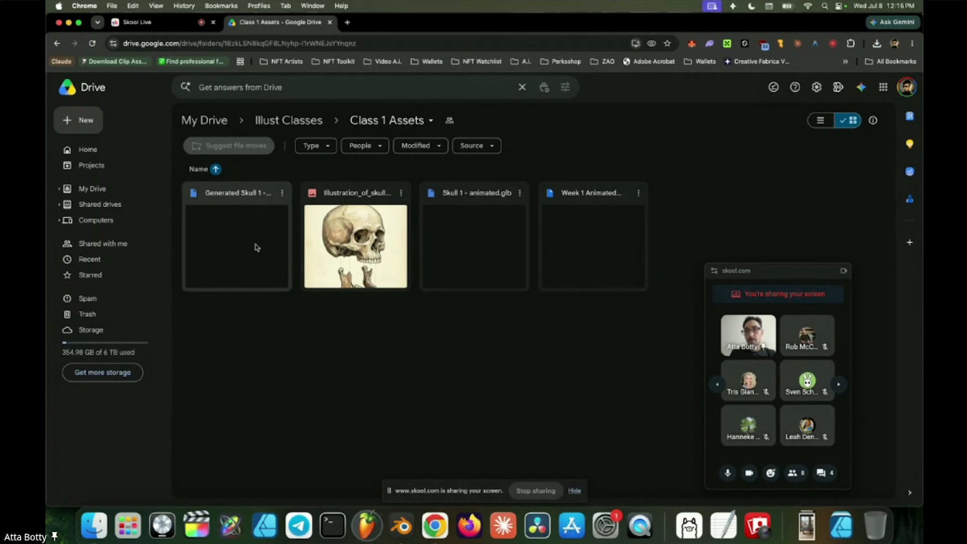
Download "Week 1 Animated Skull - with export settings.blend" from the Class 1 Assets folder into the SKOOL folder
double_click(562, 249)
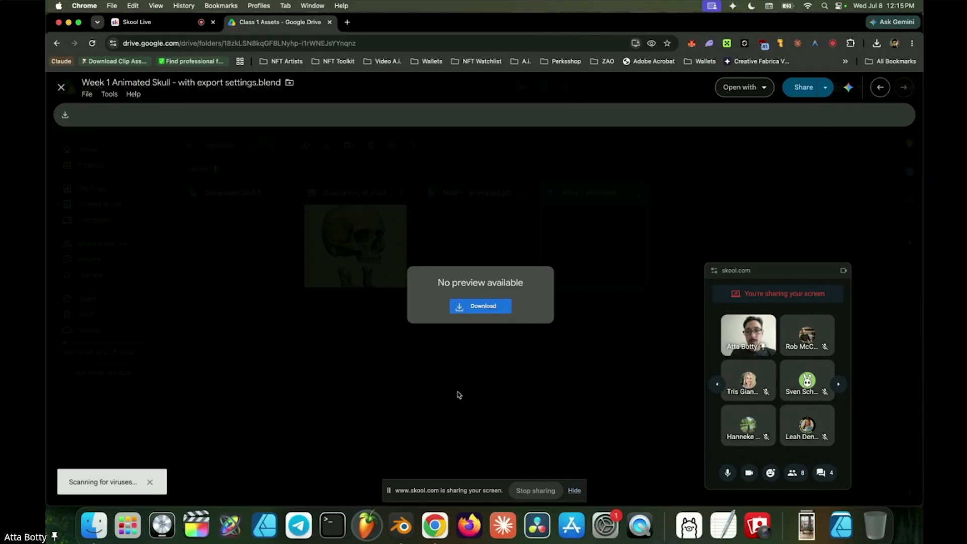
left_click(485, 373)
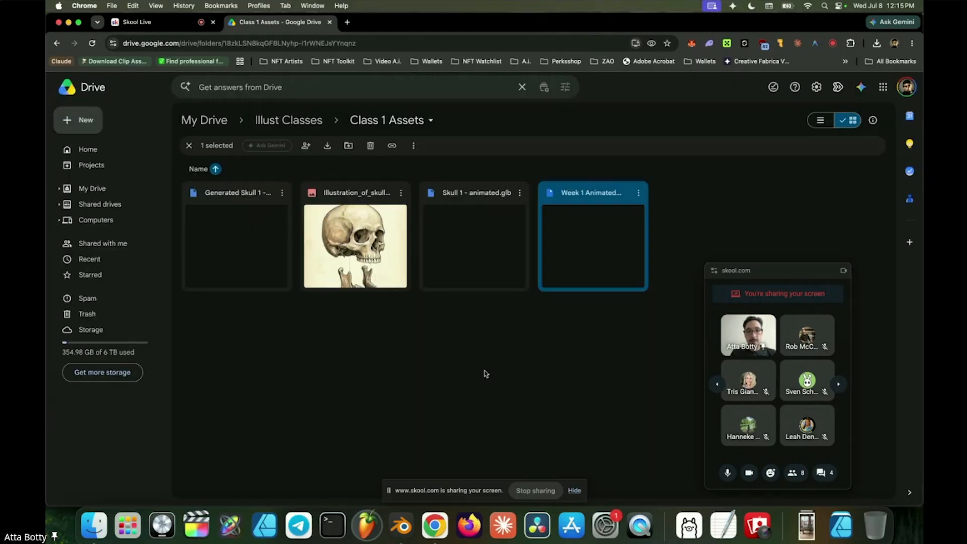
right_click(585, 250)
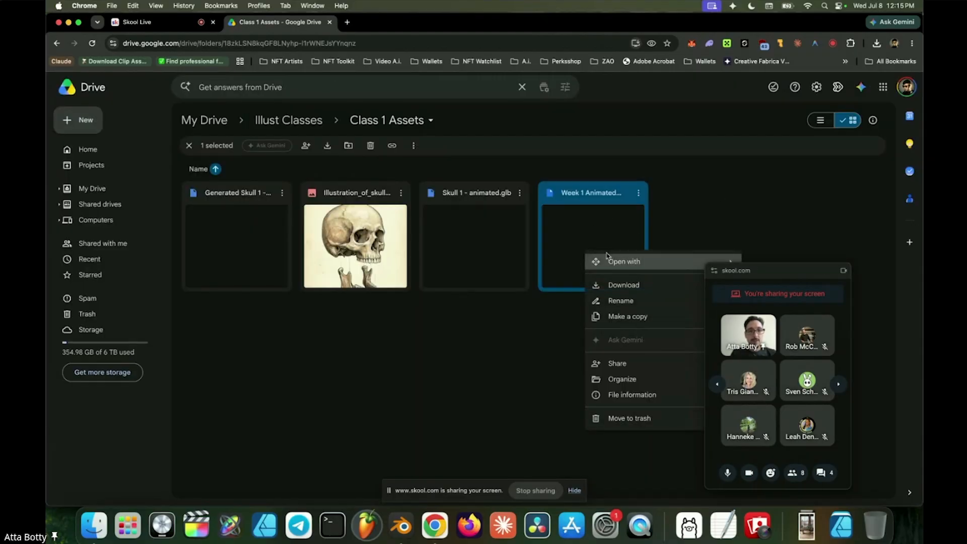
left_click(624, 283)
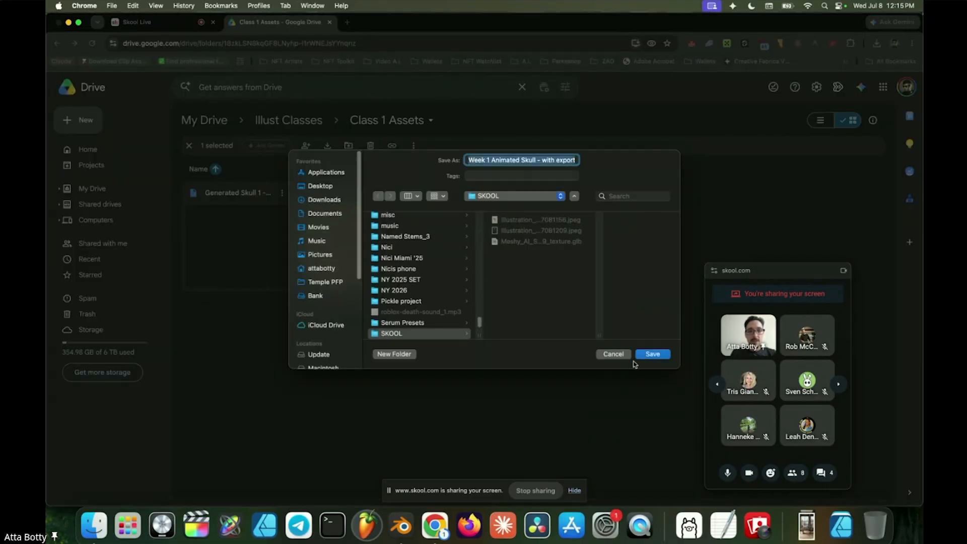
left_click(649, 354)
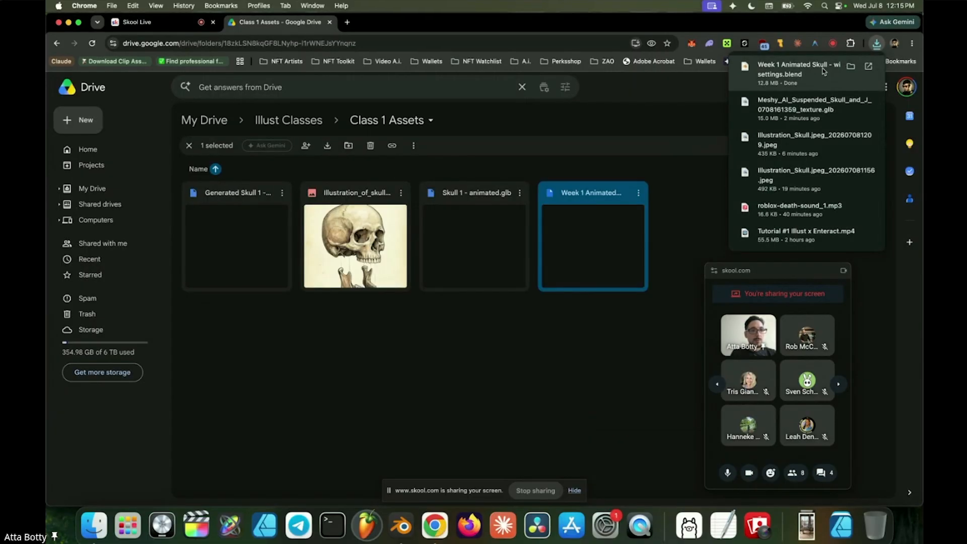
Open the downloaded Week 1 Animated Skull file in Blender and bring its window to the front
left_click(824, 68)
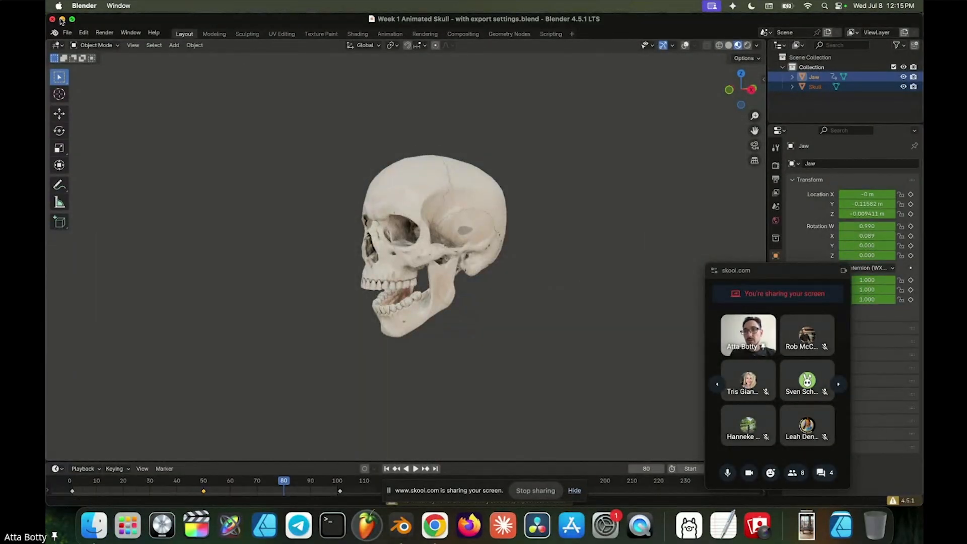
left_click(62, 19)
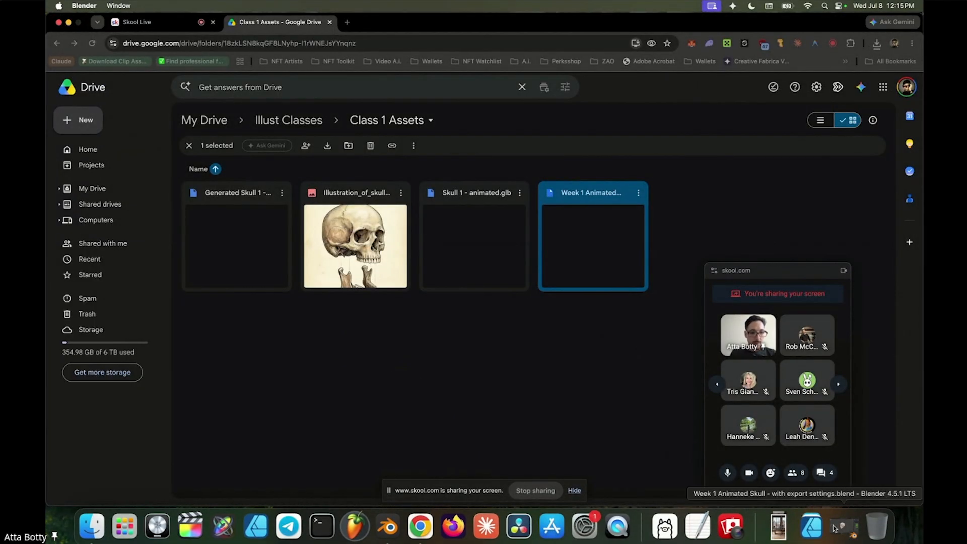
left_click(833, 528)
Show the viewport overlays and play the skull's jaw animation briefly
key("shift+alt+z")
mouse_move(440, 285)
middle_mouse_down()
mouse_move(433, 328)
mouse_move(434, 289)
mouse_move(467, 262)
mouse_move(468, 286)
mouse_move(455, 292)
mouse_move(578, 304)
mouse_move(386, 302)
mouse_move(443, 301)
middle_mouse_up()
scroll(434, 289, "up", 4)
key("space")
key("space")
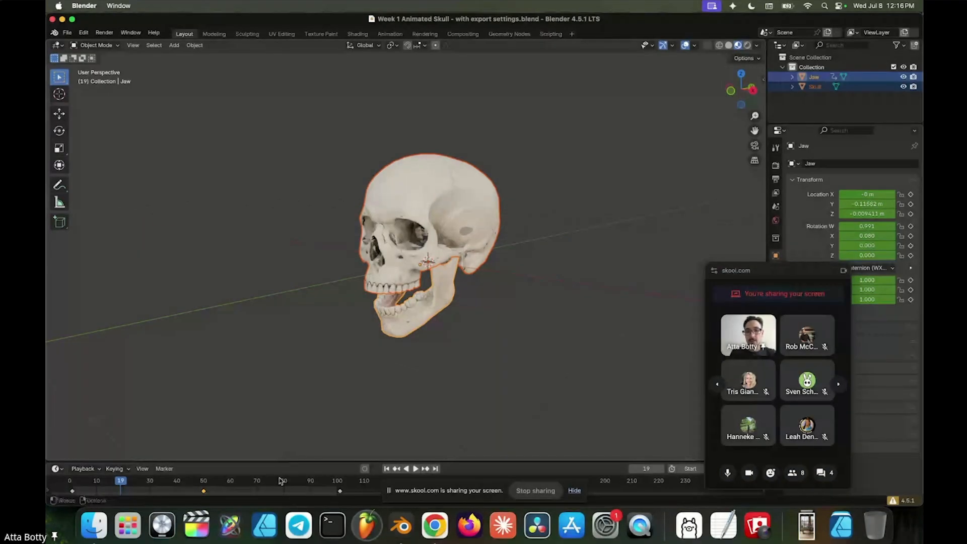
Open the Lexar drive in a new Finder window
left_click(93, 525)
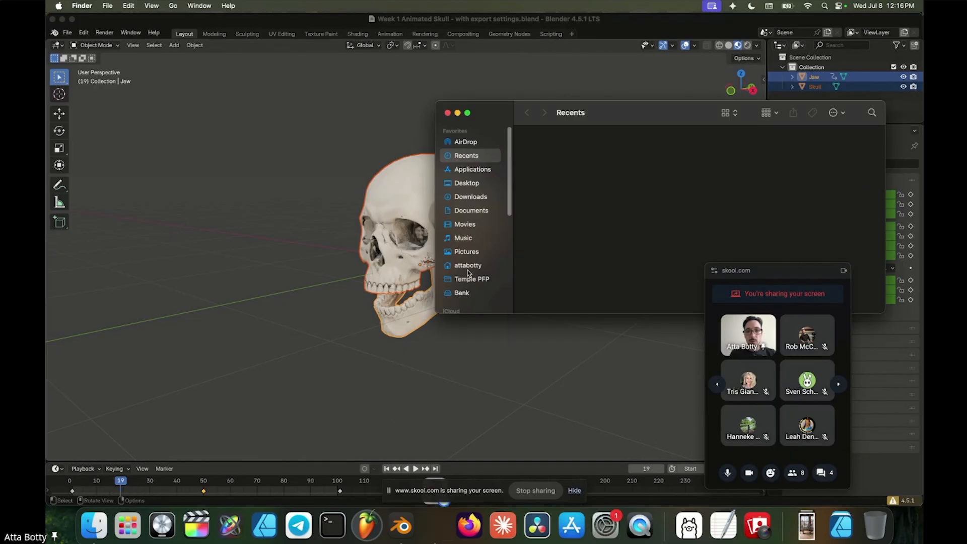
scroll(471, 277, "down", 5)
left_click(466, 189)
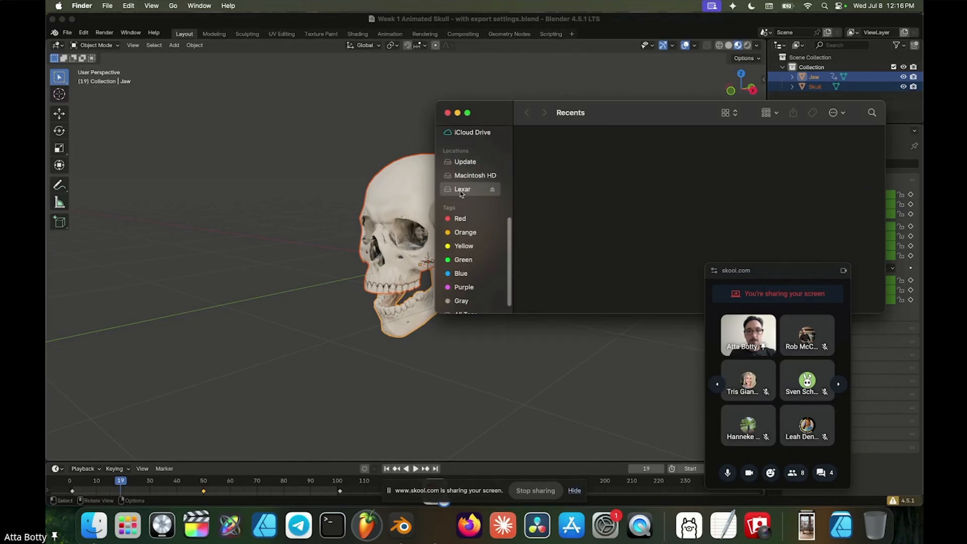
Switch to Chrome, cancel the pending save dialog and minimise the browser
left_click(427, 528)
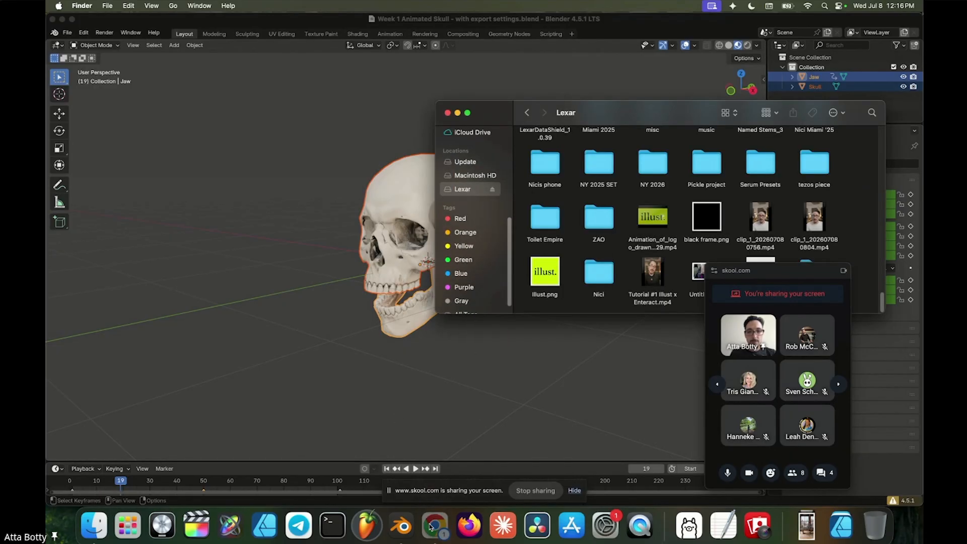
left_click(613, 354)
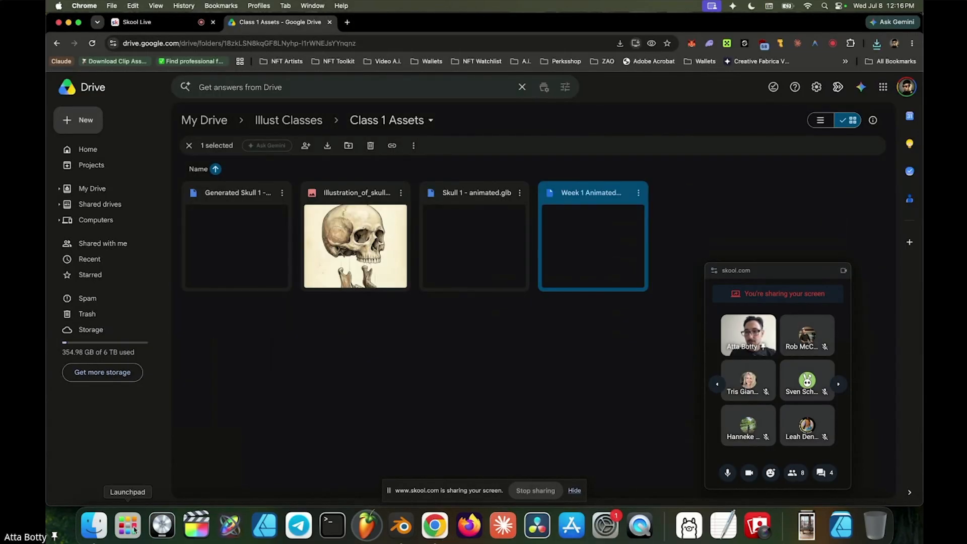
left_click(69, 22)
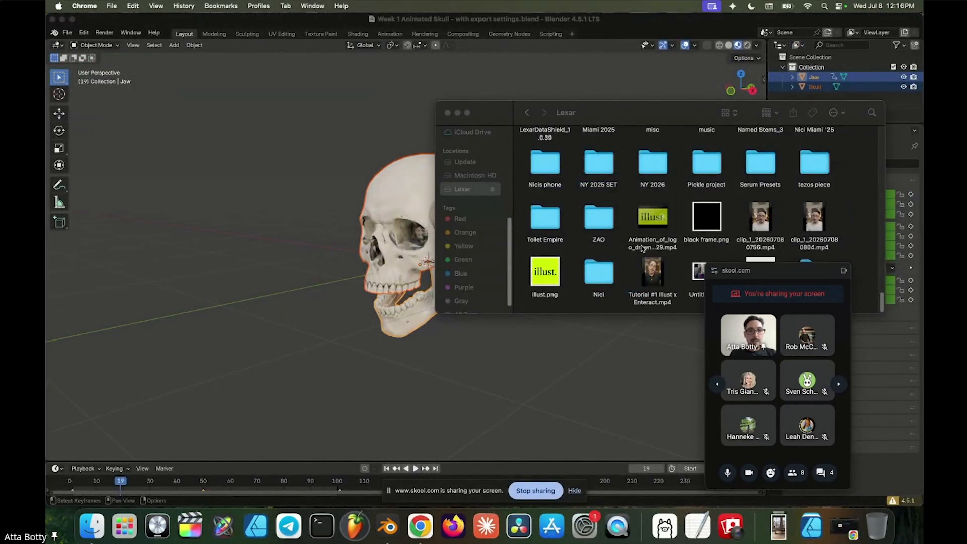
Import the Meshy_AI_Suspended_Skull texture.glb from the SKOOL folder into the Blender scene with the default glTF options
left_click_drag(633, 107, 470, 99)
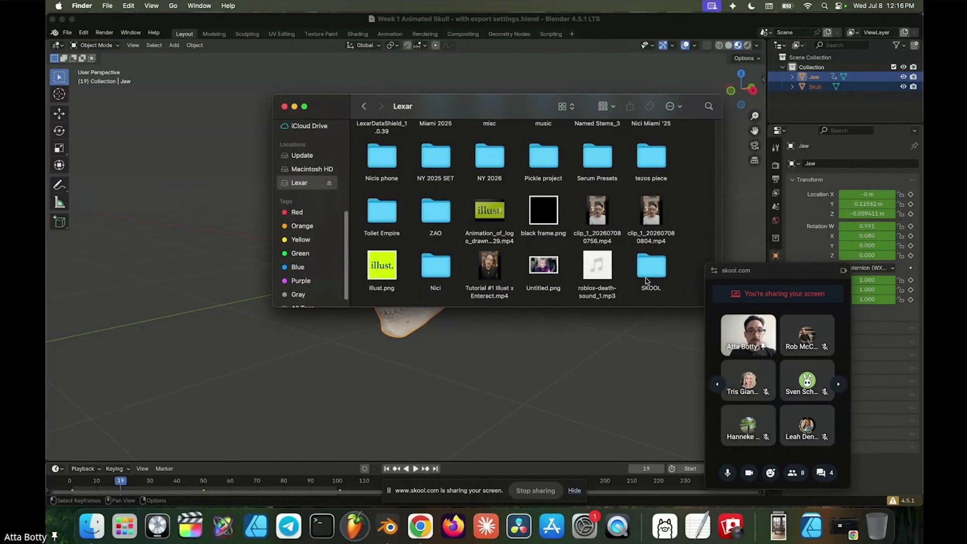
double_click(646, 281)
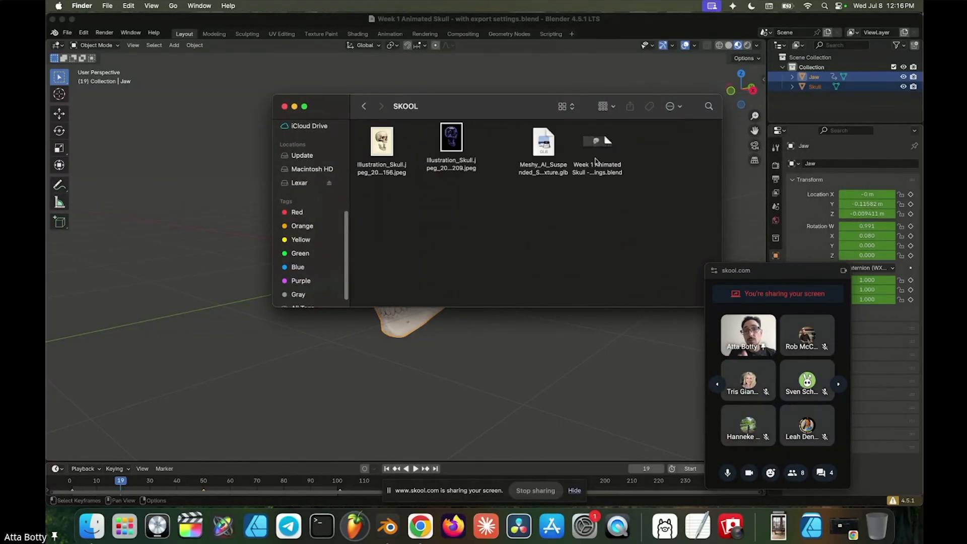
left_click(550, 150)
left_click_drag(486, 101, 688, 106)
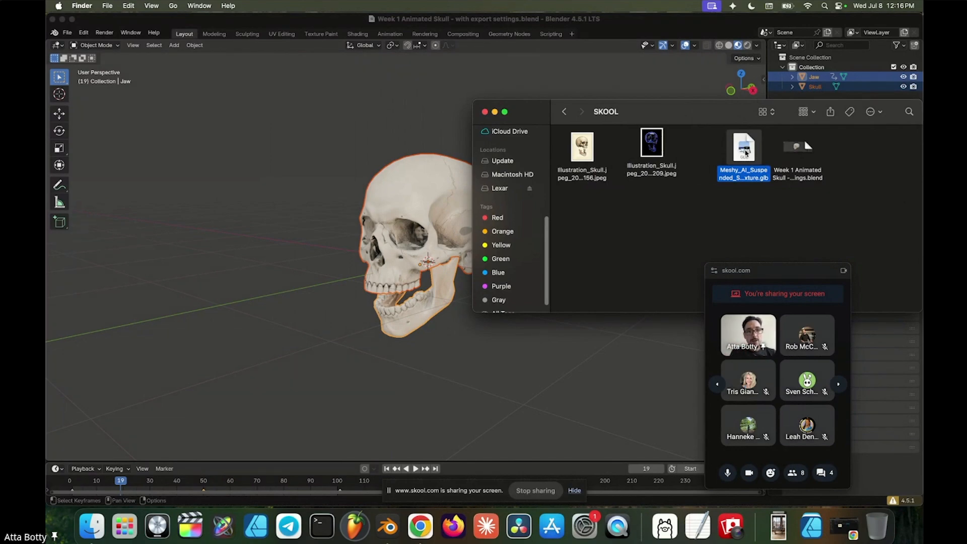
left_click_drag(745, 153, 292, 247)
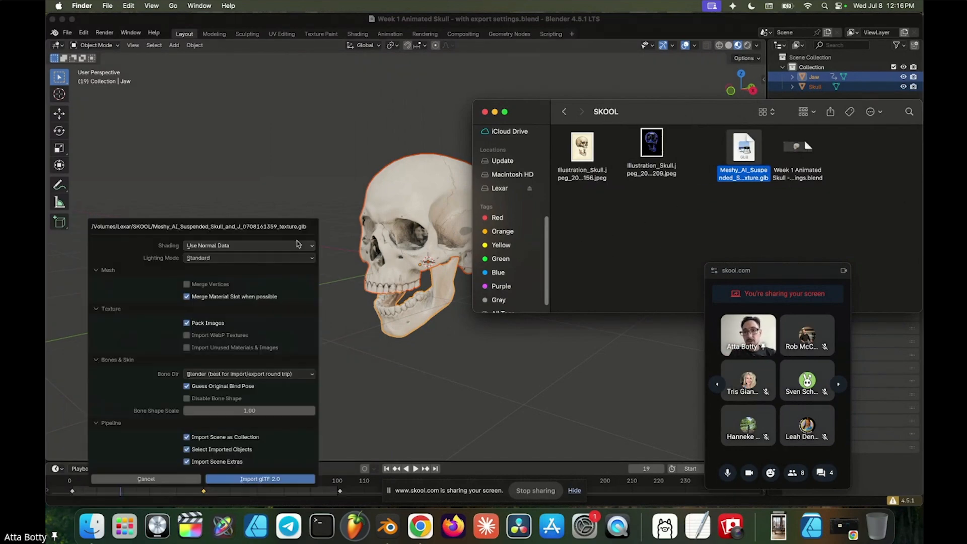
left_click(250, 480)
middle_click_drag(279, 337, 392, 257)
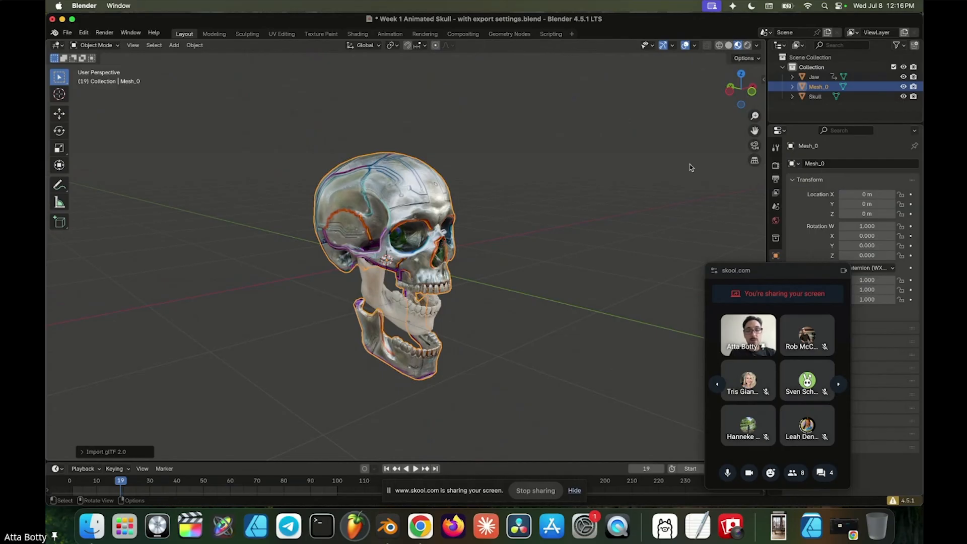
Hide the imported Mesh_0 object and delete it from the collection, keeping the original Jaw and Skull
left_click(903, 86)
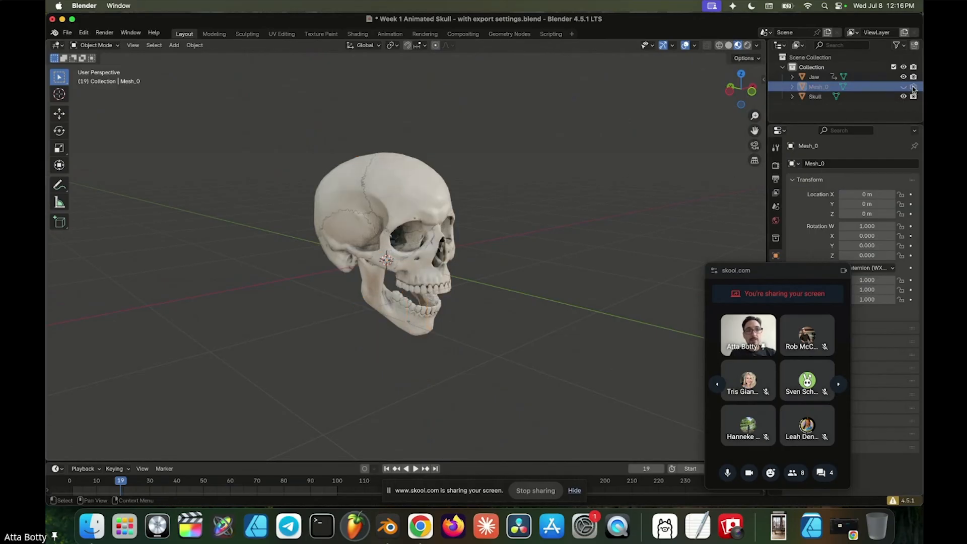
left_click(815, 77)
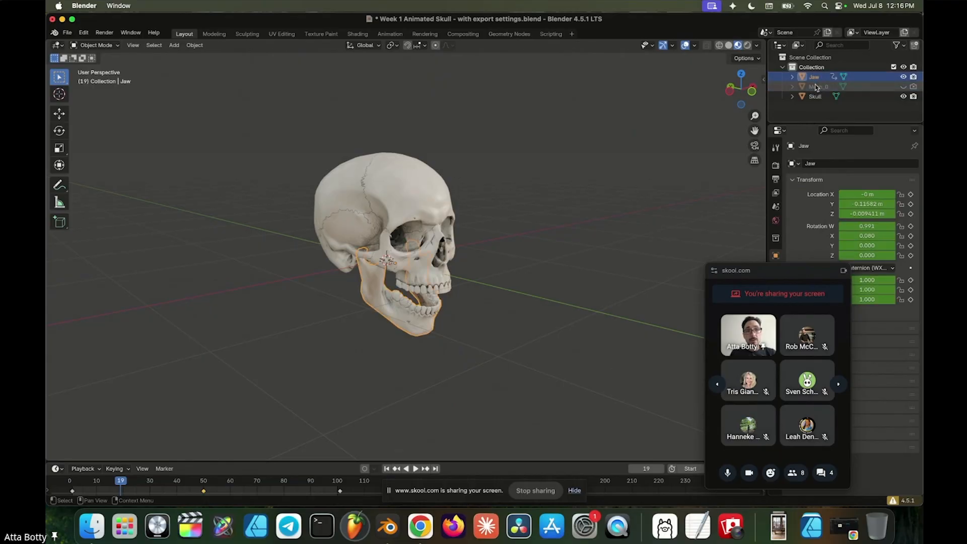
left_click(815, 87)
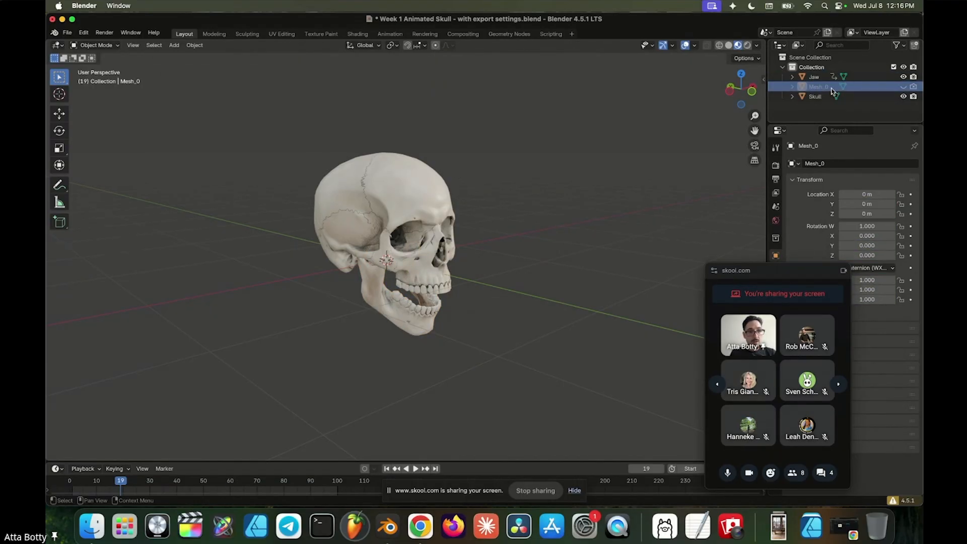
key("x")
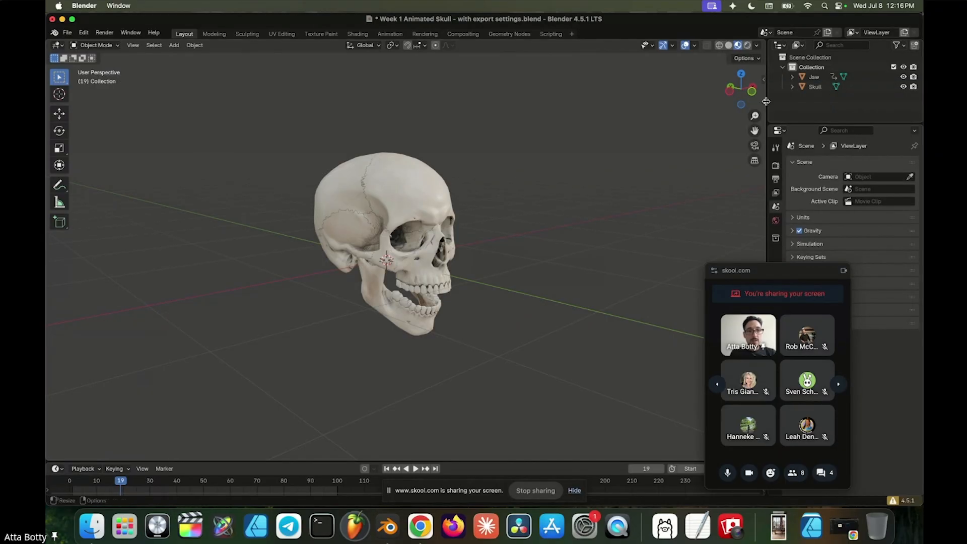
Widen the properties area and assign the imported Material_0.001 to the Skull object
left_click_drag(764, 131, 677, 132)
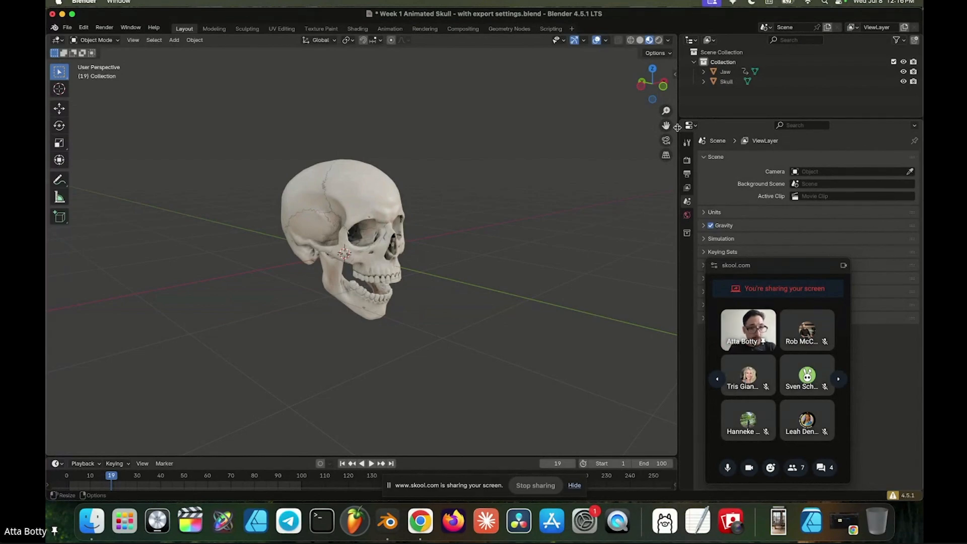
left_click(362, 200)
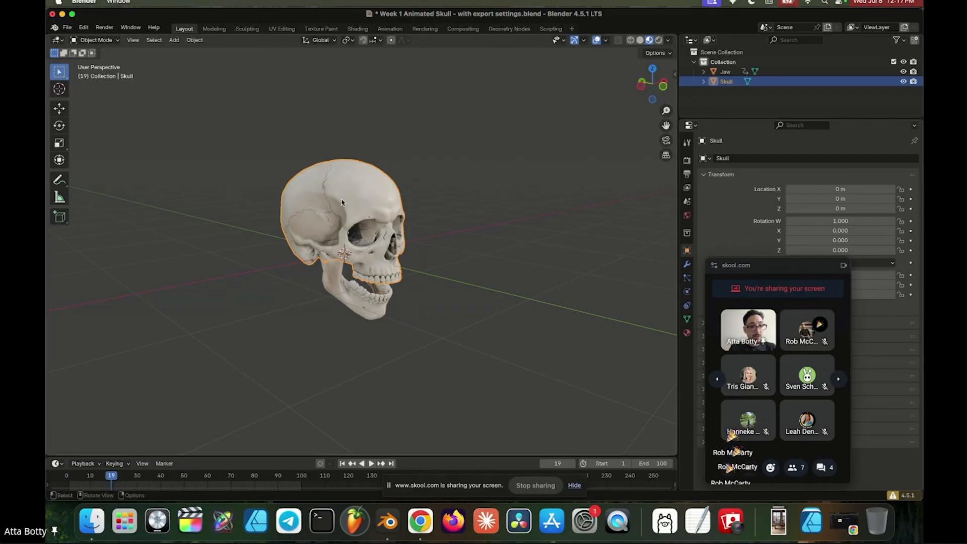
left_click(687, 333)
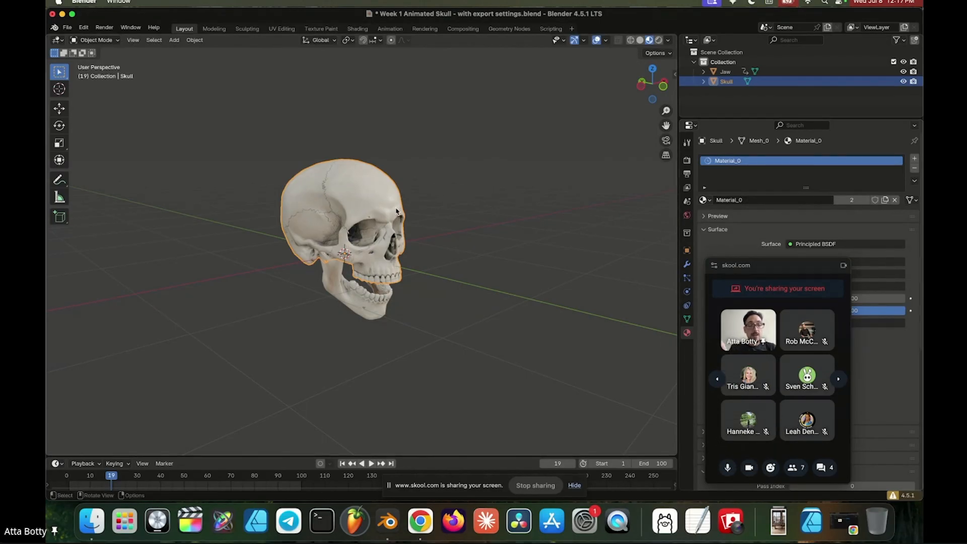
middle_click_drag(397, 215, 494, 220)
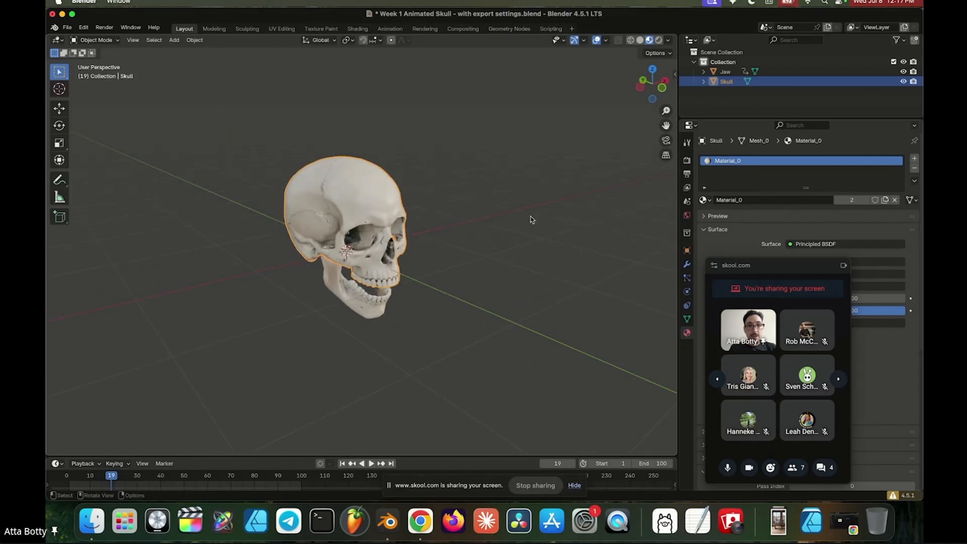
left_click(706, 200)
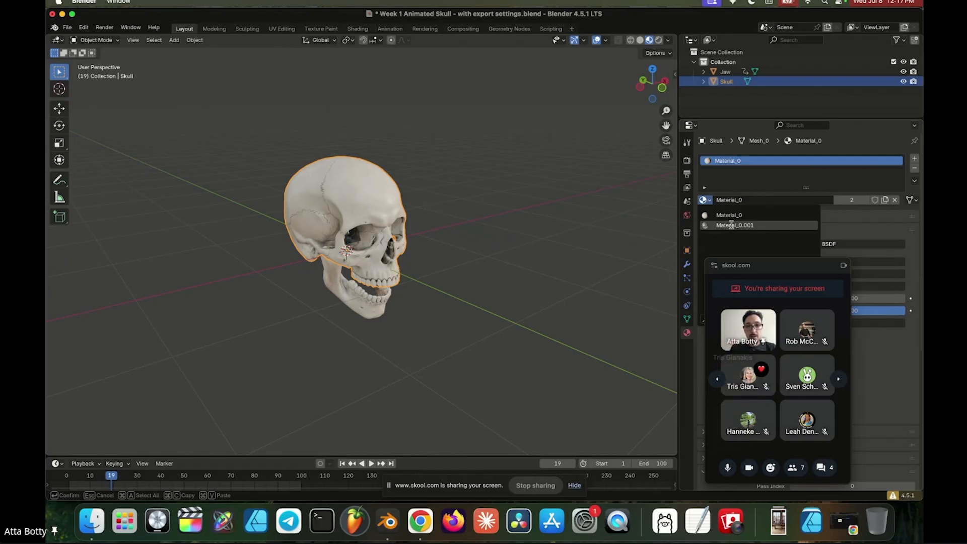
left_click(732, 225)
mouse_move(413, 212)
middle_mouse_down()
mouse_move(455, 206)
mouse_move(225, 196)
mouse_move(426, 207)
mouse_move(337, 218)
mouse_move(307, 216)
mouse_move(447, 199)
mouse_move(418, 223)
middle_mouse_up()
scroll(455, 206, "up", 6)
scroll(307, 215, "down", 5)
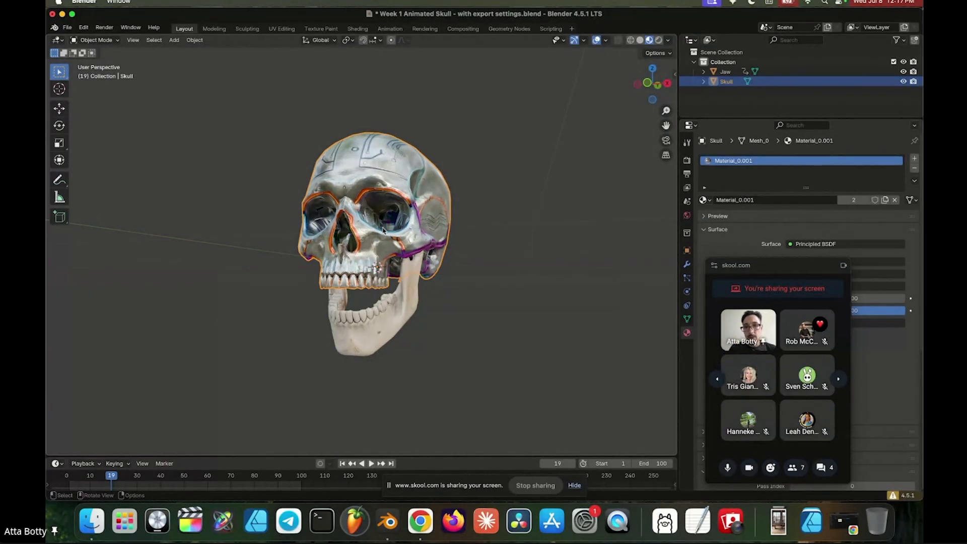
Assign Material_0.001 to the Jaw object so it matches the skull
left_click(373, 331)
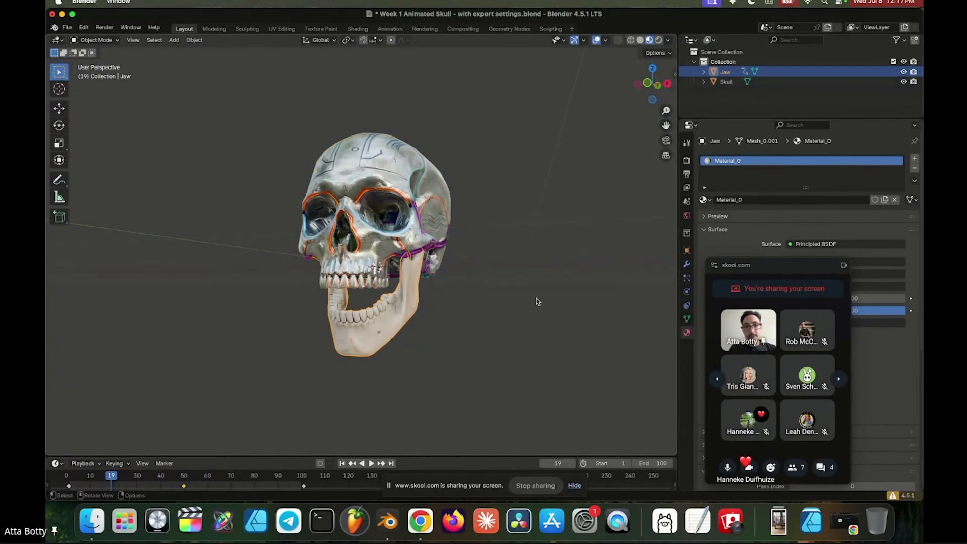
left_click(705, 200)
left_click(735, 225)
middle_click_drag(453, 302, 509, 250)
scroll(535, 297, "up", 4)
scroll(405, 258, "down", 5)
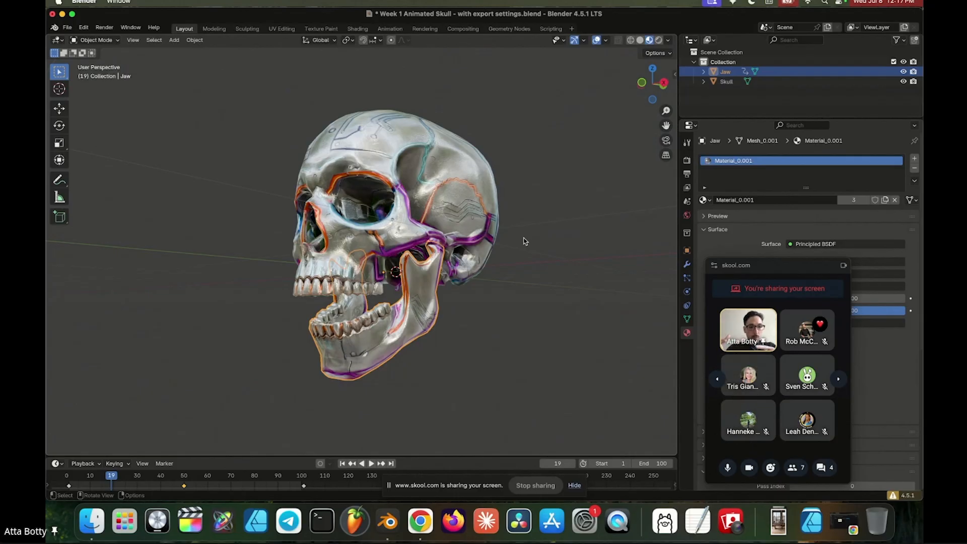
Play and pause the jaw animation with overlays hidden, and examine the new texture on the cranium, face and teeth up close
key("space")
middle_click_drag(490, 246, 360, 268)
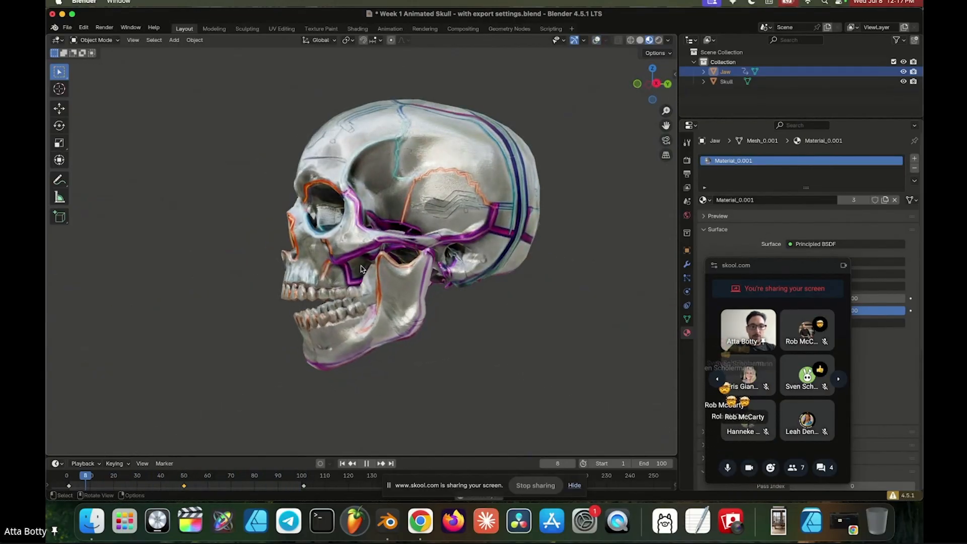
key("space")
middle_click_drag(446, 231, 463, 230)
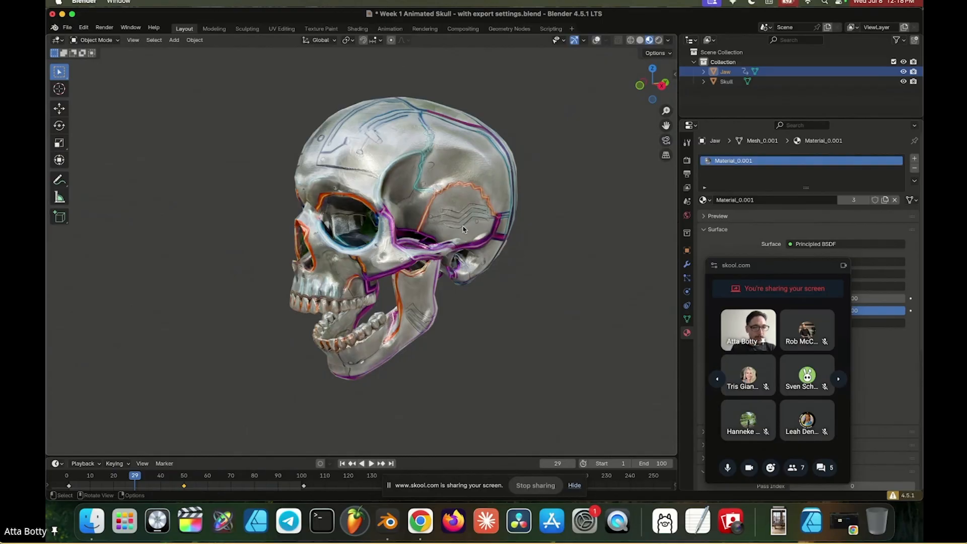
middle_click_drag(471, 222, 327, 137)
scroll(433, 218, "up", 6)
scroll(386, 215, "down", 4)
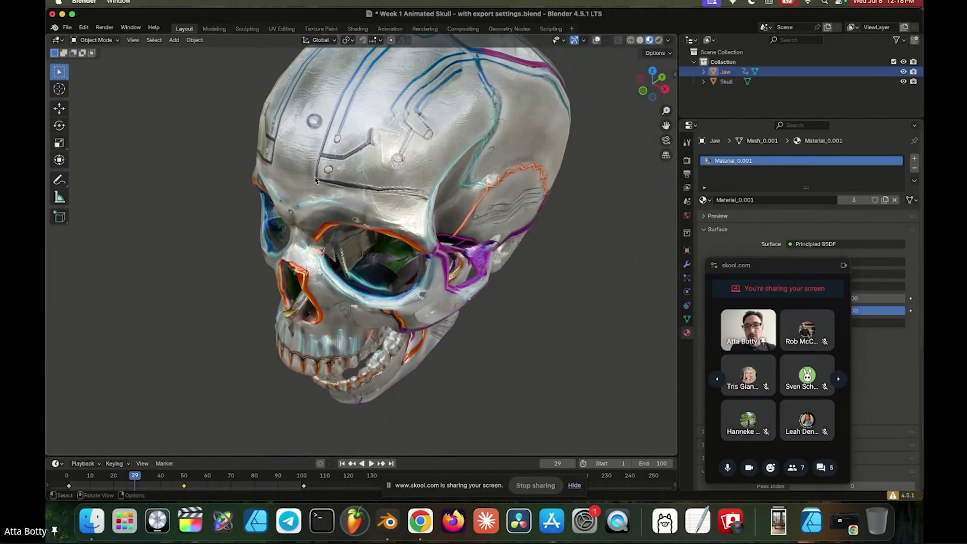
middle_click_drag(395, 197, 381, 230)
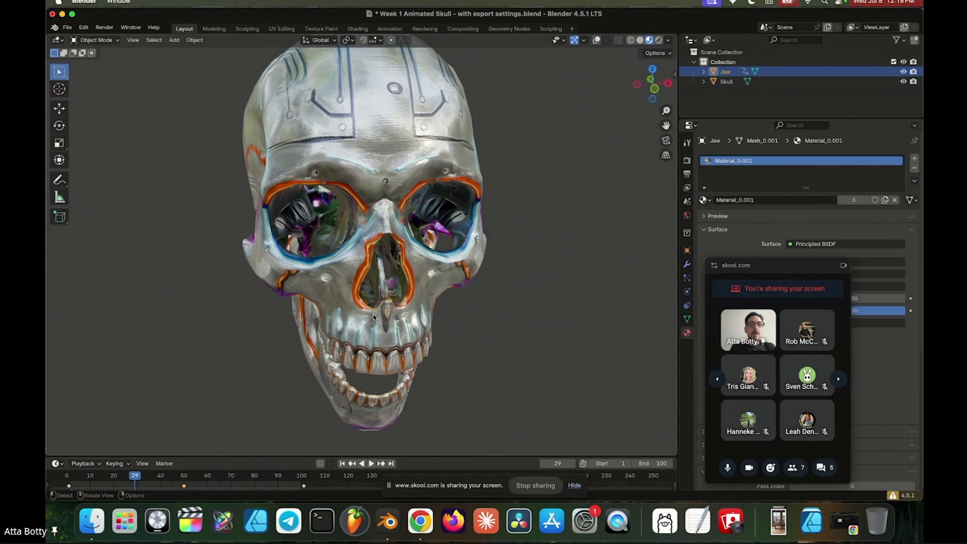
middle_click_drag(453, 232, 363, 205)
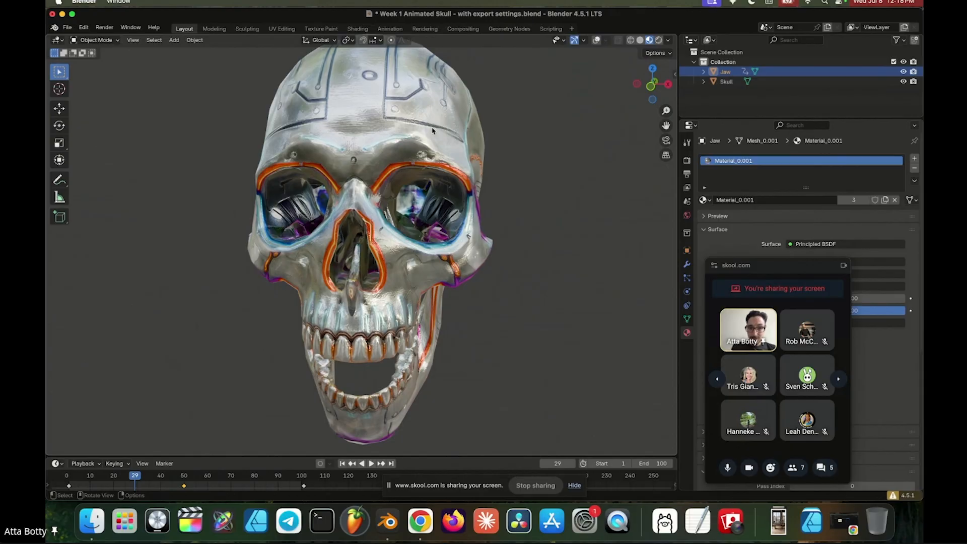
Bring up the UV Editing workspace for the Jaw and select its whole mesh to show its UVs over the texture image
middle_click_drag(371, 94, 341, 84)
scroll(372, 105, "down", 3)
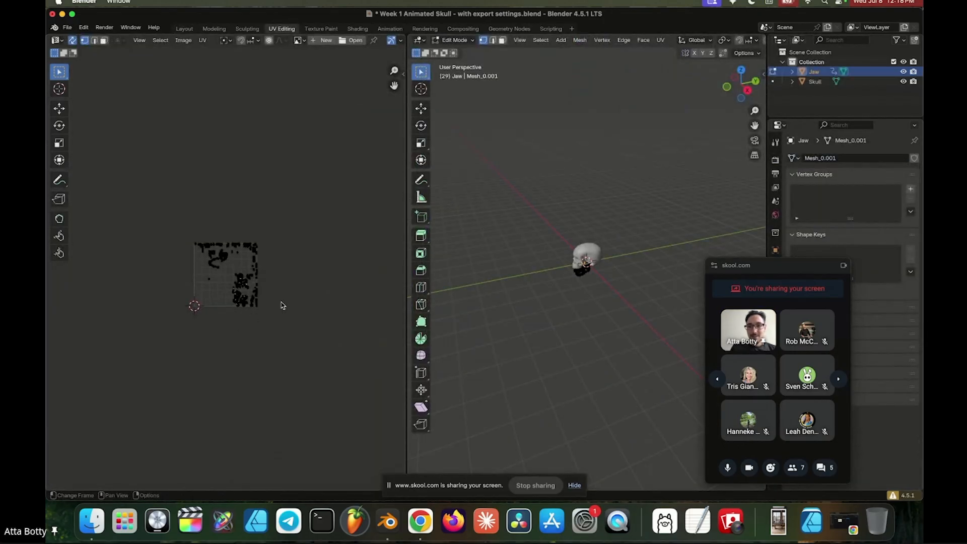
scroll(596, 278, "up", 3)
key("a")
scroll(239, 252, "down", 5)
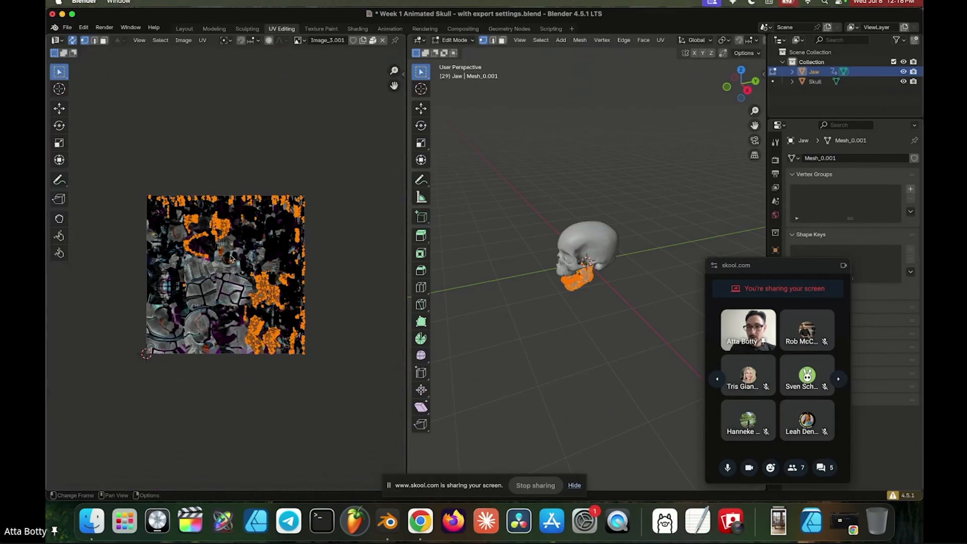
Hide the UV overlay and examine the texture image up close alongside the jaw and skull model
scroll(231, 258, "up", 5)
scroll(231, 258, "down", 2)
key("alt+shift+z")
middle_click_drag(236, 260, 265, 245)
scroll(274, 259, "up", 6)
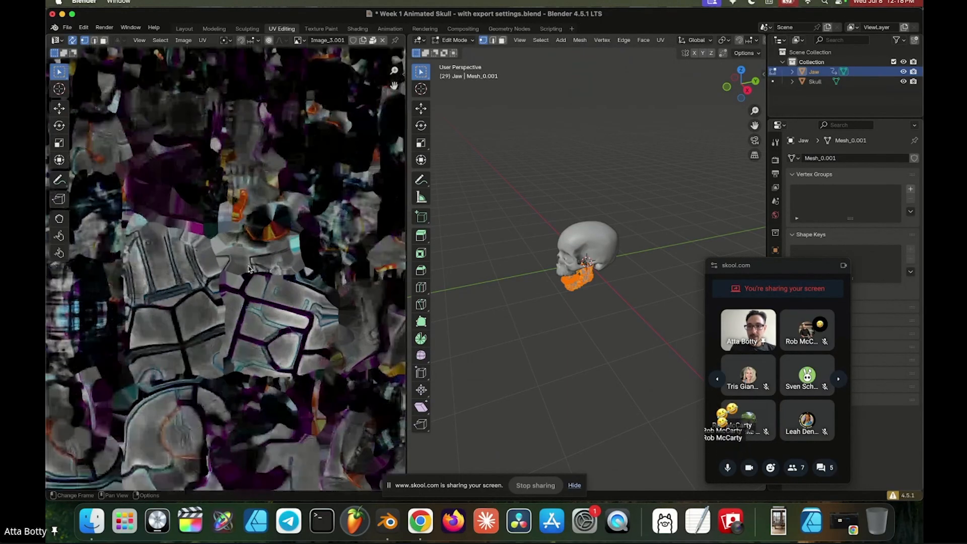
scroll(285, 273, "down", 5)
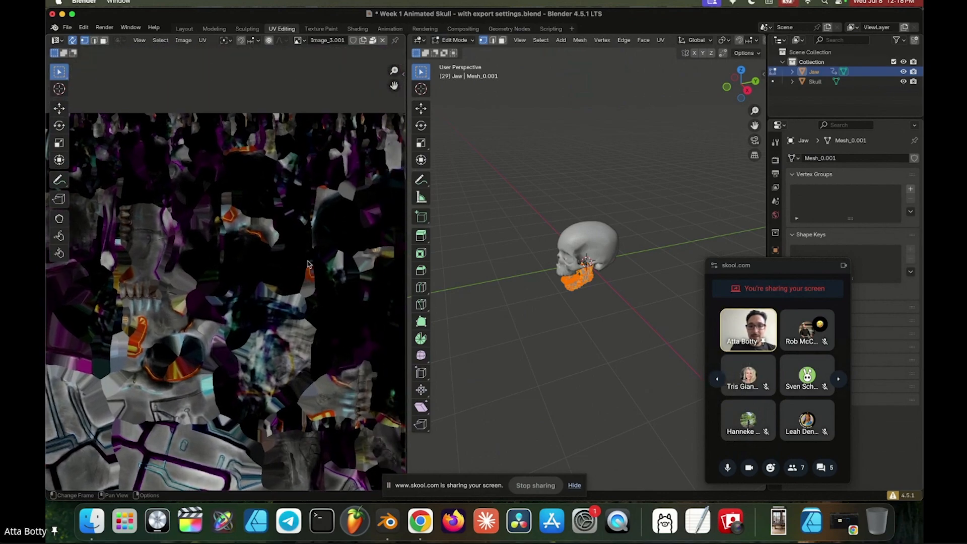
mouse_move(275, 257)
middle_mouse_down()
mouse_move(346, 198)
mouse_move(352, 171)
mouse_move(273, 261)
middle_mouse_up()
scroll(594, 272, "up", 3)
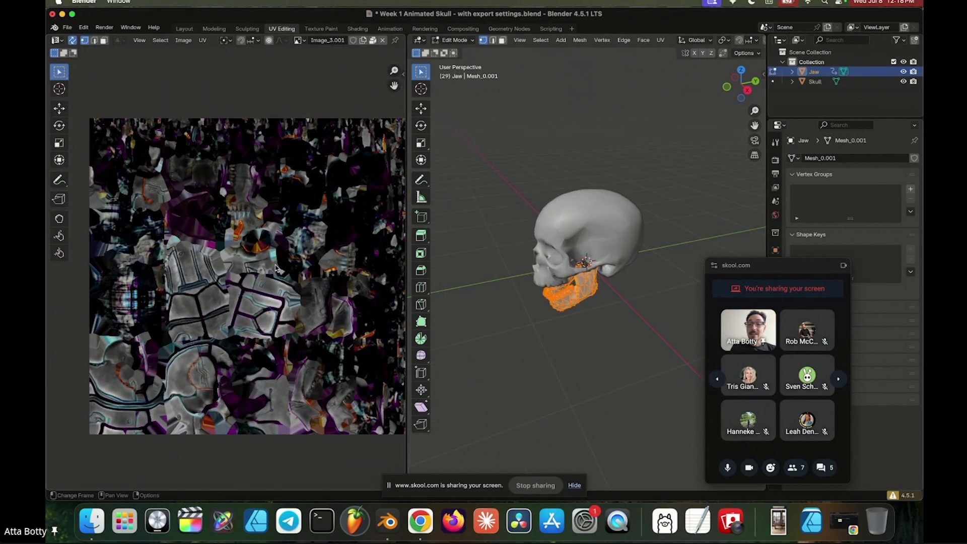
middle_click_drag(245, 261, 237, 275)
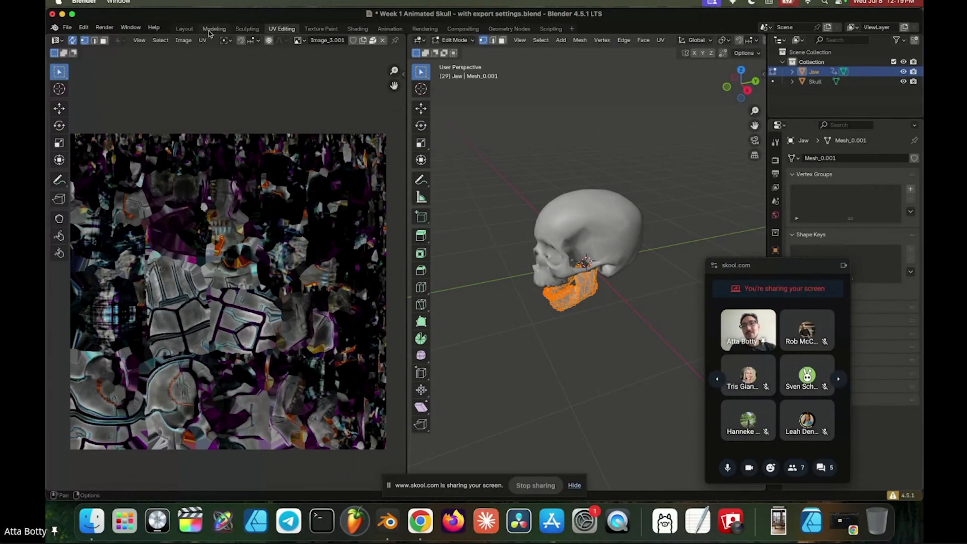
Return to the Layout workspace and remove the Material_0.001 slot from both the Skull and the Jaw
left_click(184, 28)
middle_click_drag(337, 175, 424, 205)
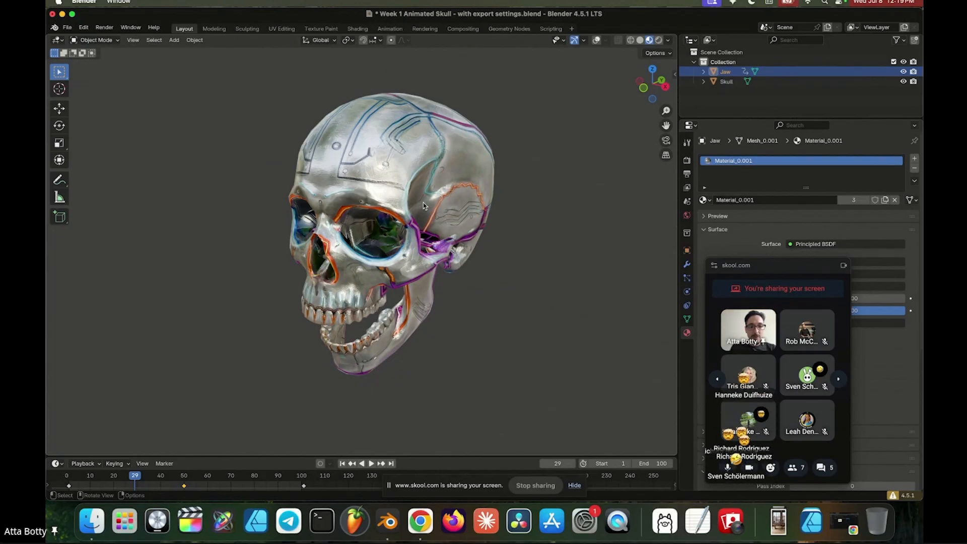
middle_click_drag(424, 206, 444, 199)
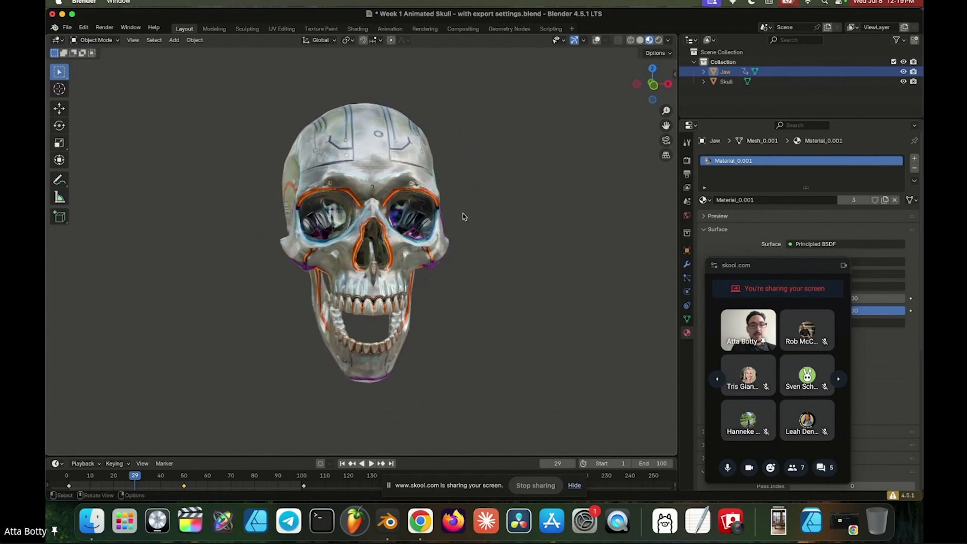
middle_click_drag(497, 213, 442, 216)
left_click(380, 172)
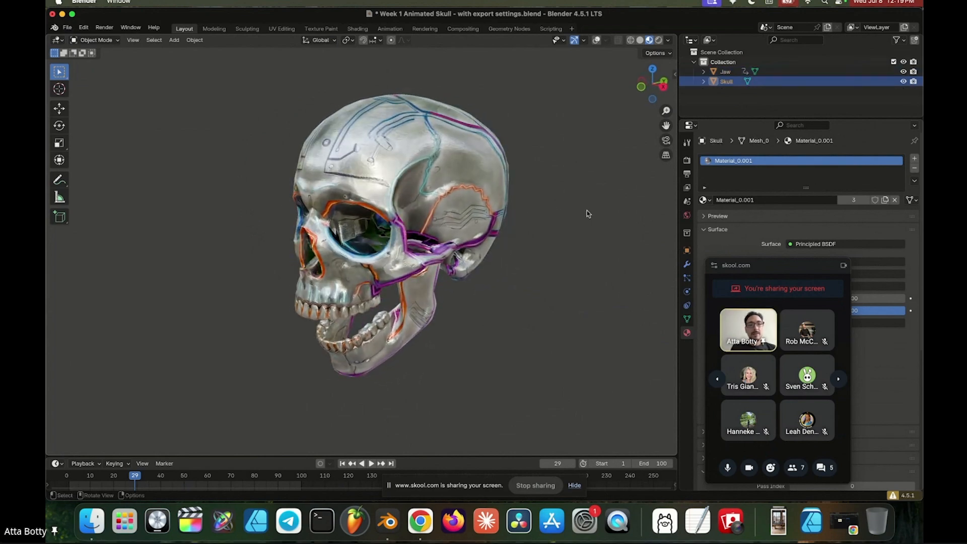
left_click(914, 169)
left_click(727, 73)
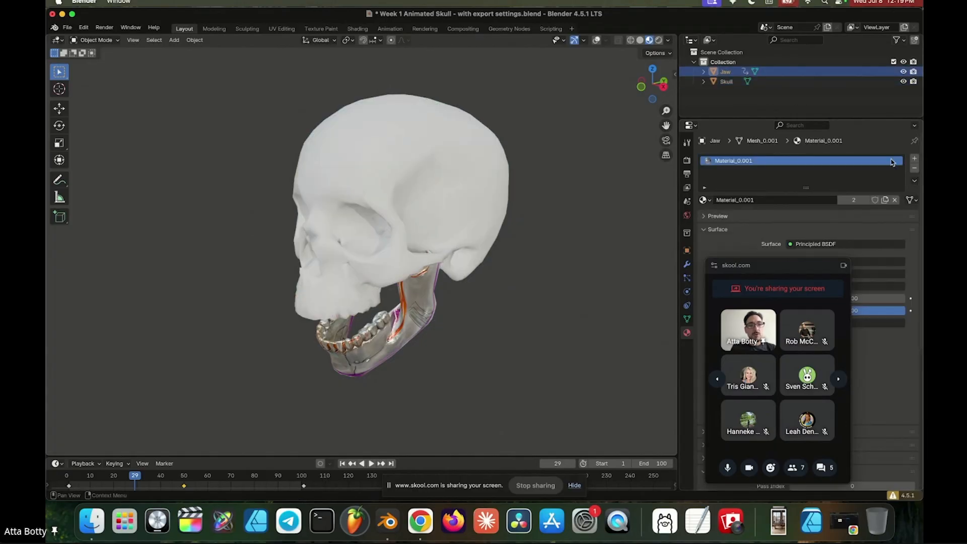
left_click(914, 170)
Create a new material on the Jaw and name it Skull Bone
mouse_move(432, 244)
middle_mouse_down()
mouse_move(387, 260)
mouse_move(429, 261)
middle_mouse_up()
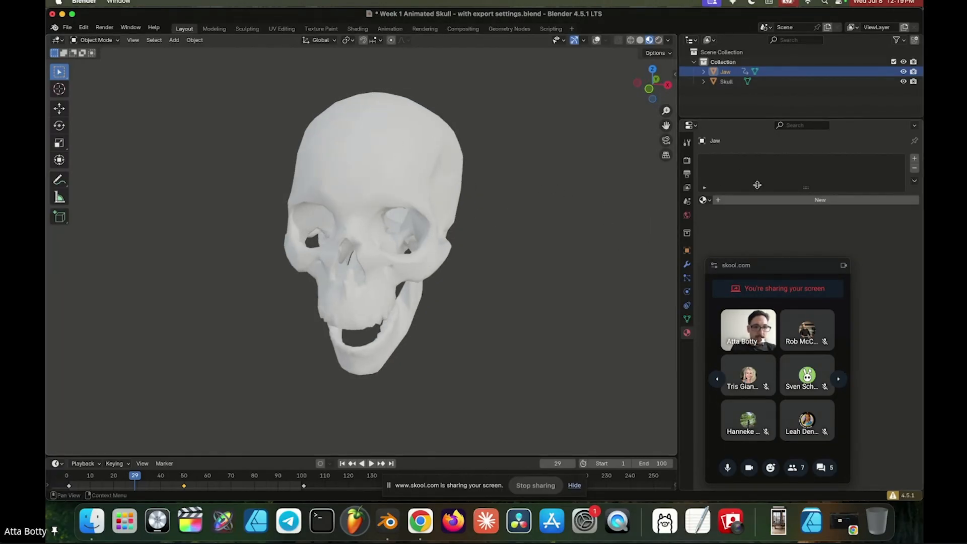
left_click(798, 201)
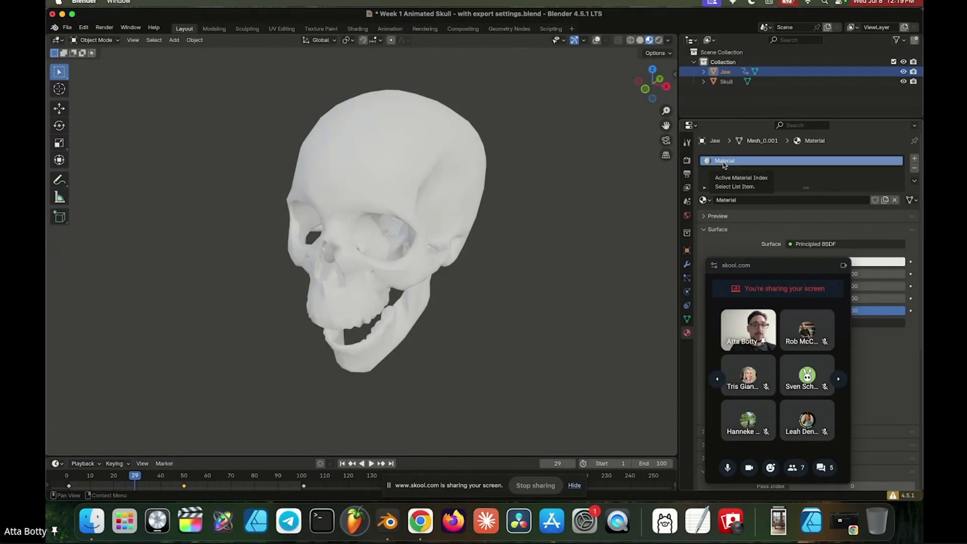
double_click(724, 161)
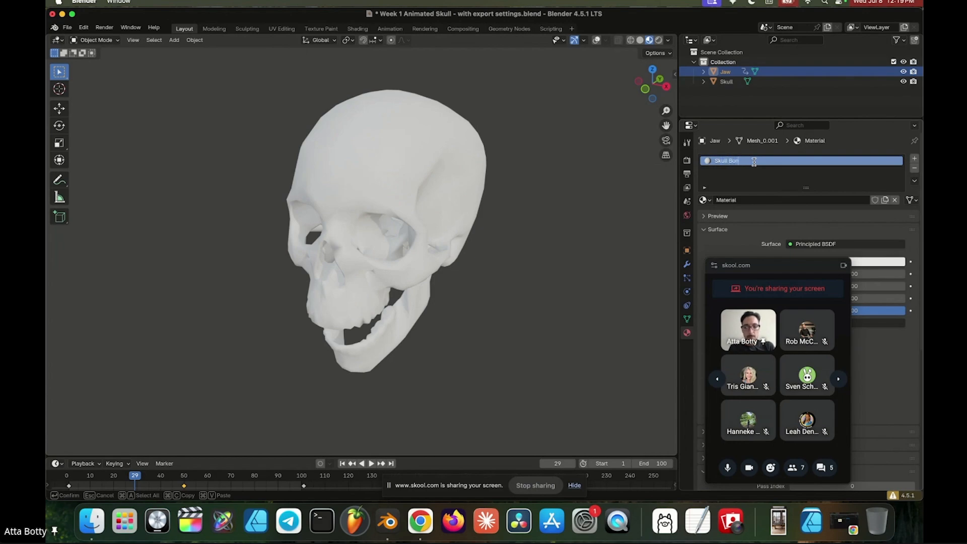
key("Return")
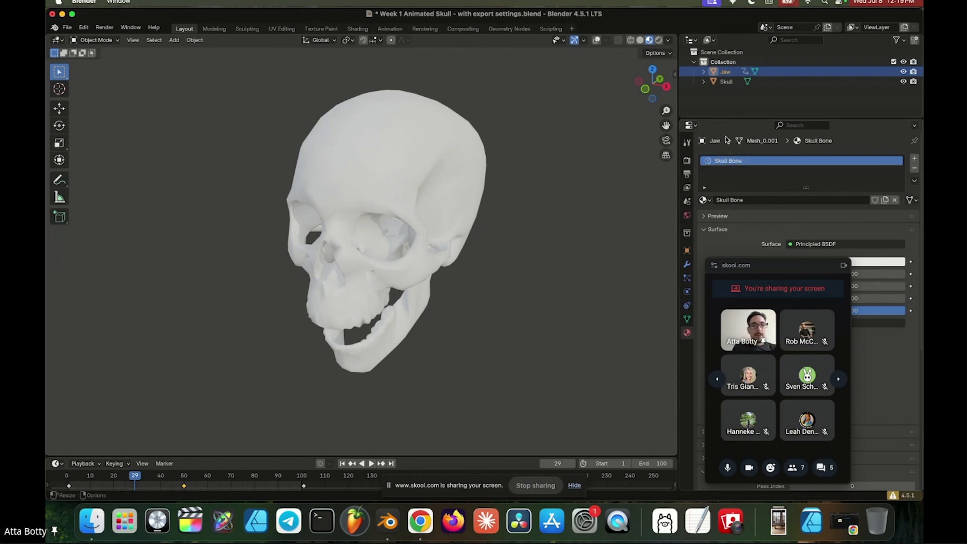
Turn the viewport overlays back on and assign the existing Skull Bone material to the Skull
left_click(725, 82)
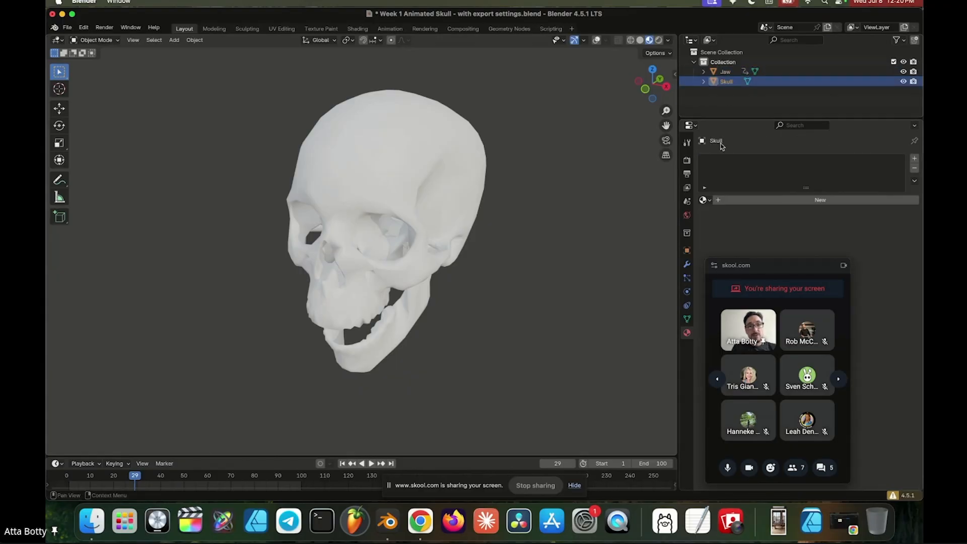
left_click(726, 72)
left_click(725, 81)
middle_click_drag(428, 321, 379, 302)
key("shift+alt+z")
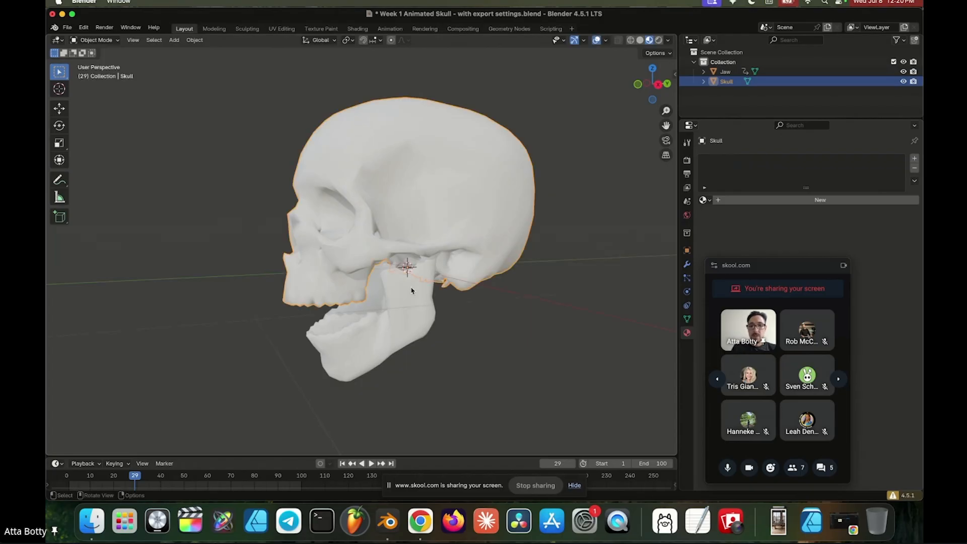
left_click(404, 318)
left_click(425, 190)
left_click(410, 315)
left_click(443, 210)
left_click(704, 199)
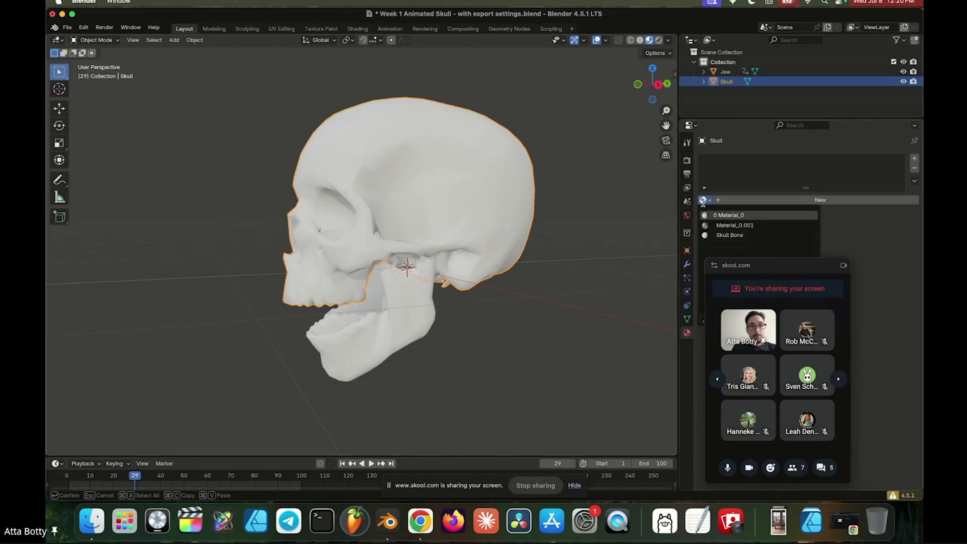
left_click(722, 234)
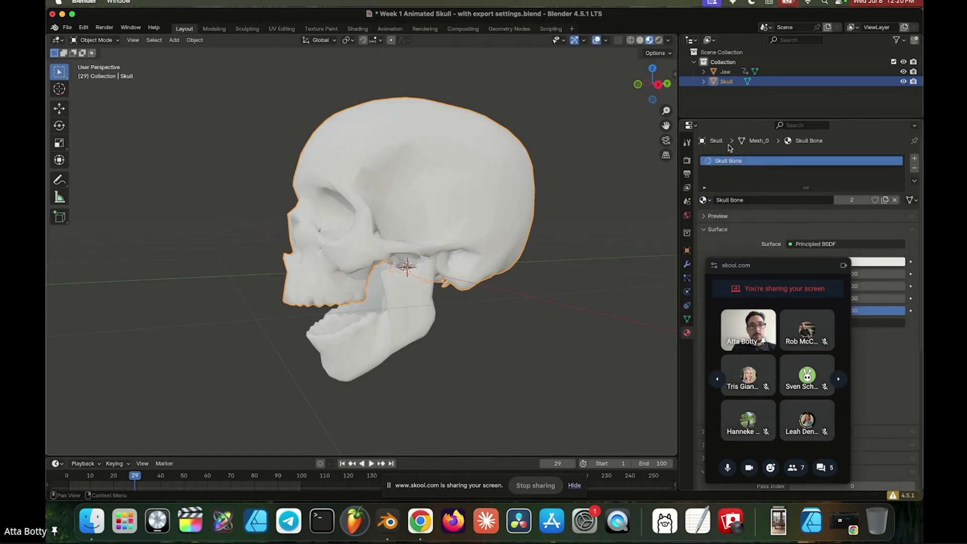
Select the Jaw and choose Skull Bone from the existing materials for it
left_click(394, 323)
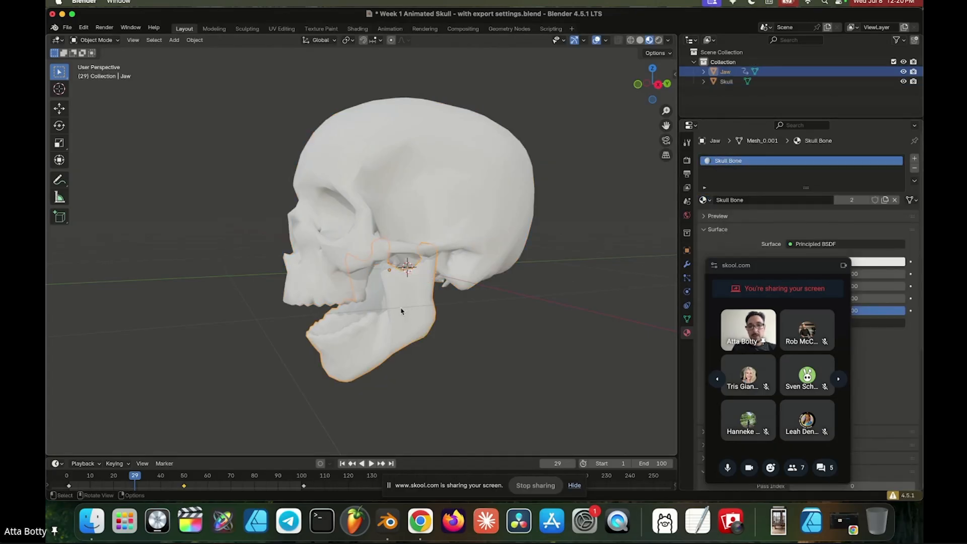
left_click(709, 201)
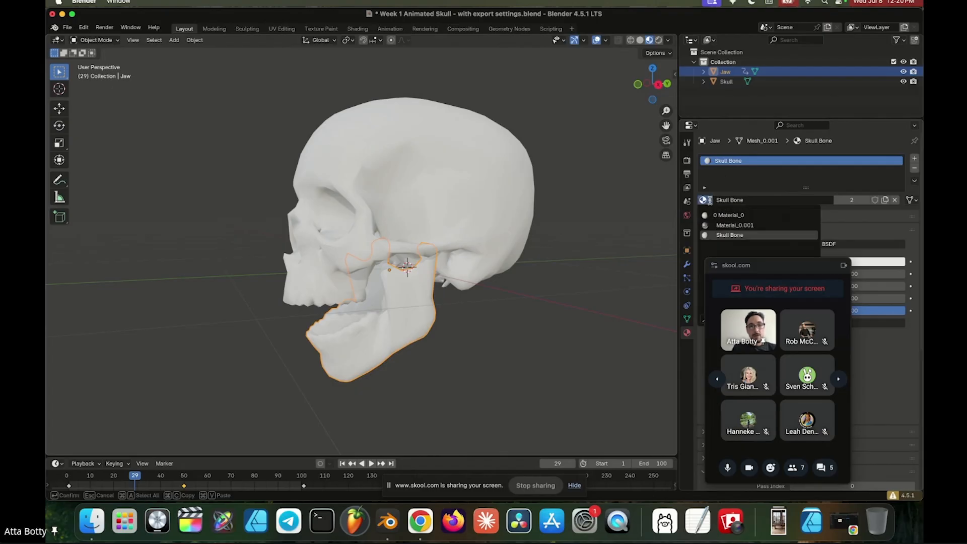
left_click(733, 235)
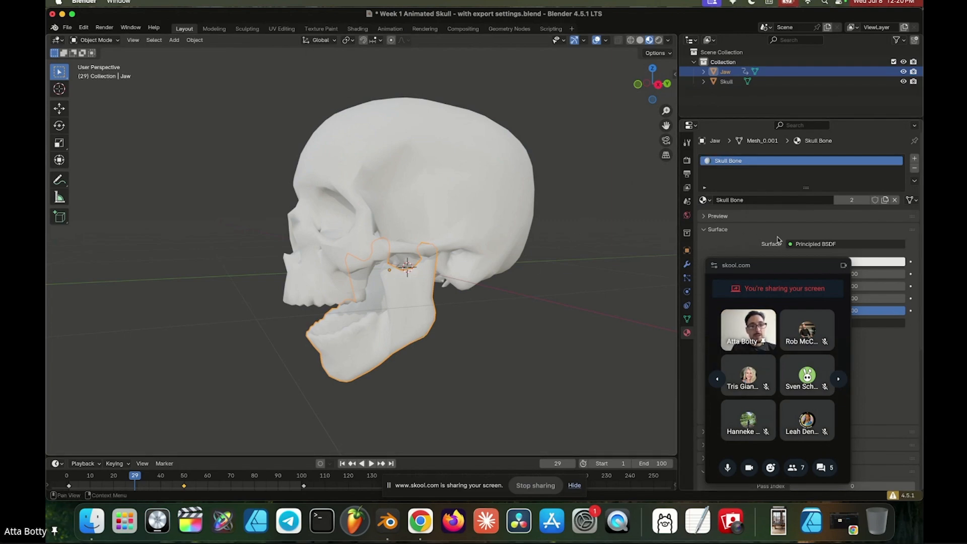
Give the Skull Bone material a red base color, a metallic value of about 0.59 and a roughness of 0.115
scroll(744, 222, "down", 3)
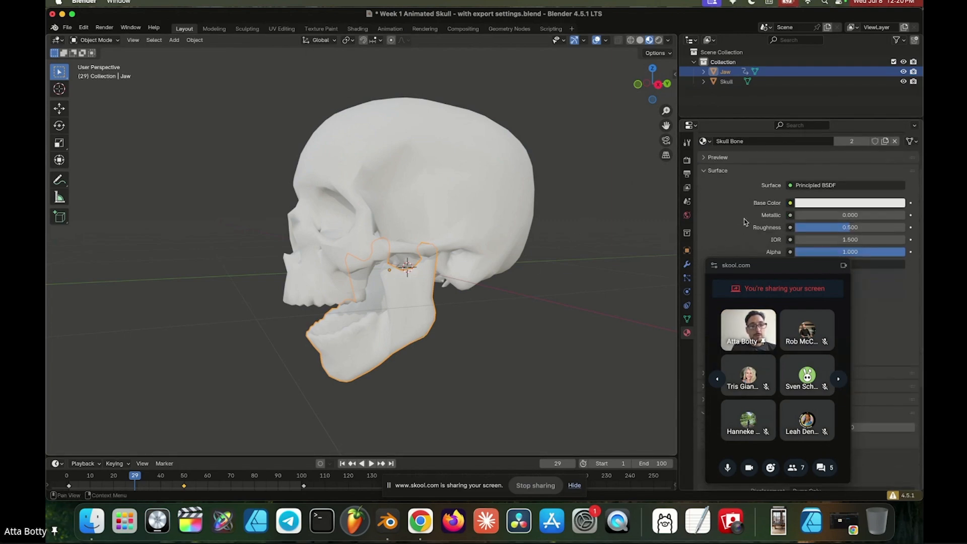
left_click(826, 207)
mouse_move(855, 104)
left_mouse_down()
mouse_move(853, 123)
mouse_move(862, 102)
mouse_move(824, 53)
mouse_move(853, 119)
mouse_move(878, 109)
mouse_move(862, 68)
mouse_move(886, 99)
mouse_move(839, 118)
mouse_move(851, 120)
left_mouse_up()
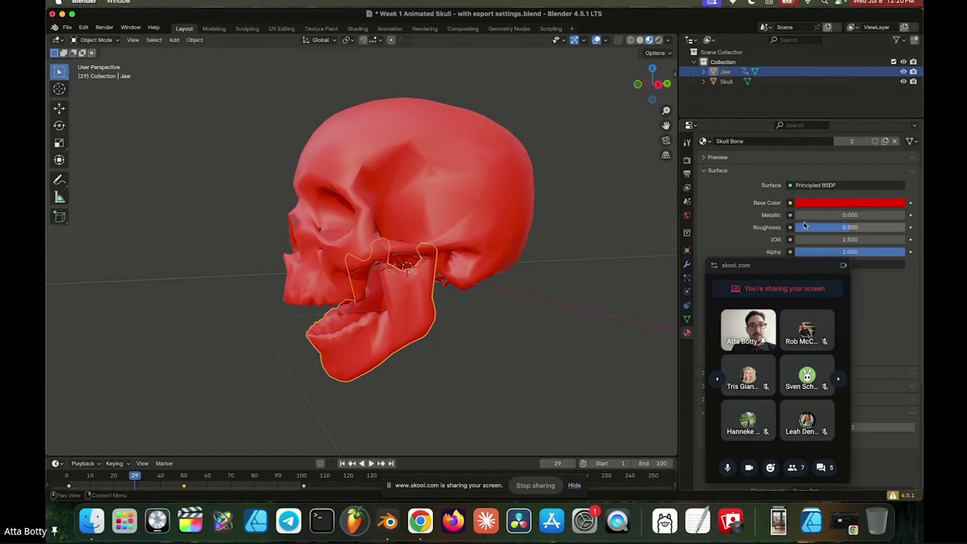
left_click_drag(898, 214, 808, 227)
middle_click_drag(389, 211, 381, 154)
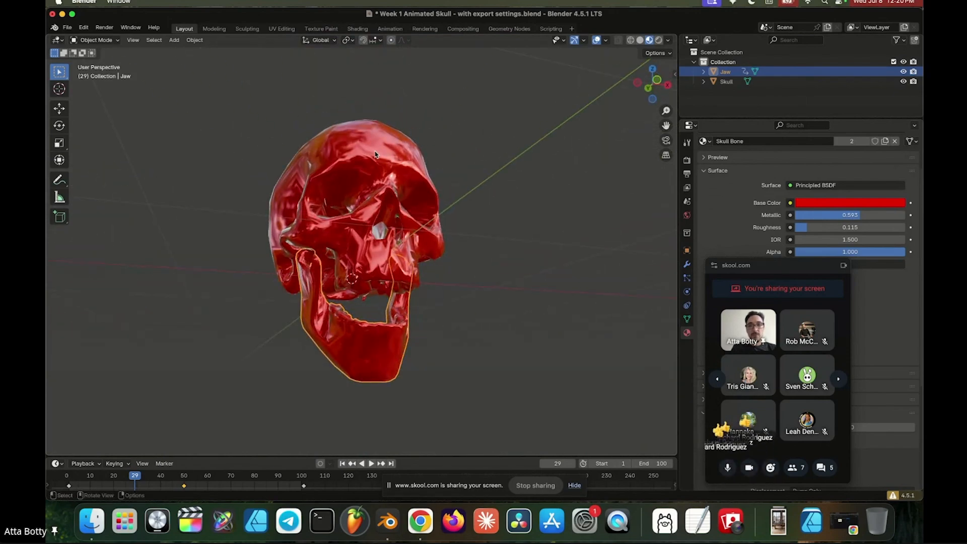
Apply Shade Smooth to the Jaw
middle_click_drag(394, 211, 400, 213)
scroll(400, 213, "up", 3)
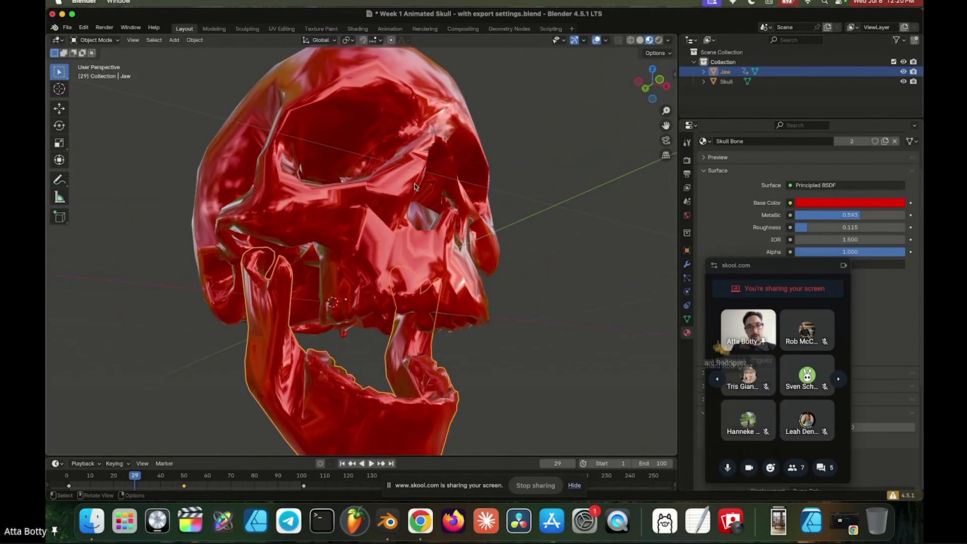
right_click(380, 189)
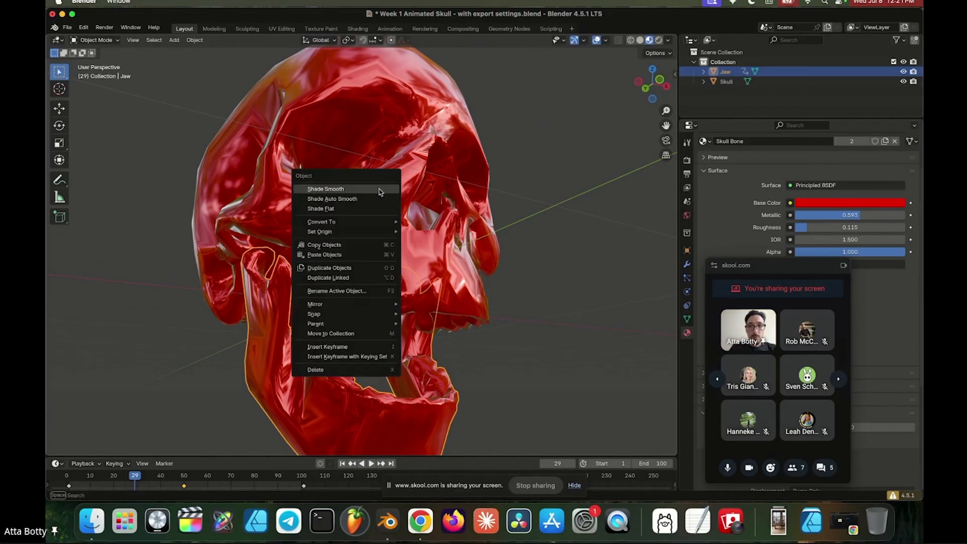
left_click(370, 188)
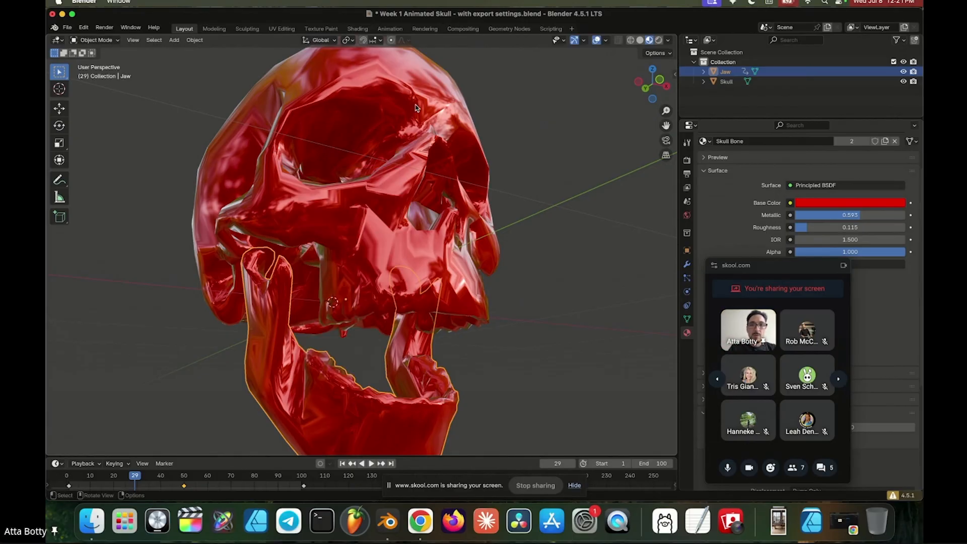
Examine the glossy red surface and facets of the skull and jaw from several angles, with nothing selected
middle_click_drag(565, 143, 500, 181)
left_click(373, 165)
middle_click_drag(436, 168, 449, 226)
left_click(501, 212)
middle_click_drag(383, 196, 407, 176)
scroll(407, 176, "up", 4)
scroll(408, 174, "down", 1)
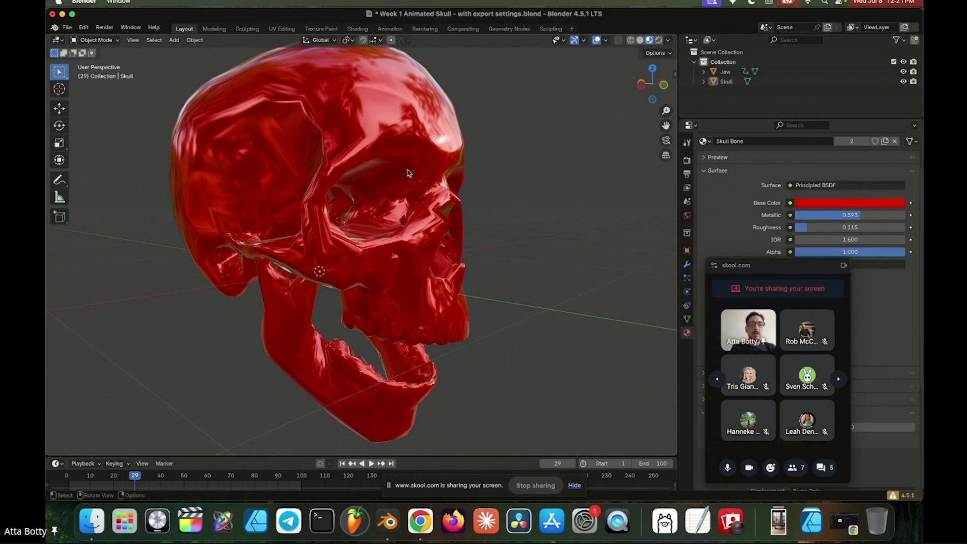
middle_click_drag(530, 258, 440, 194)
scroll(399, 166, "up", 2)
middle_click_drag(400, 166, 504, 264)
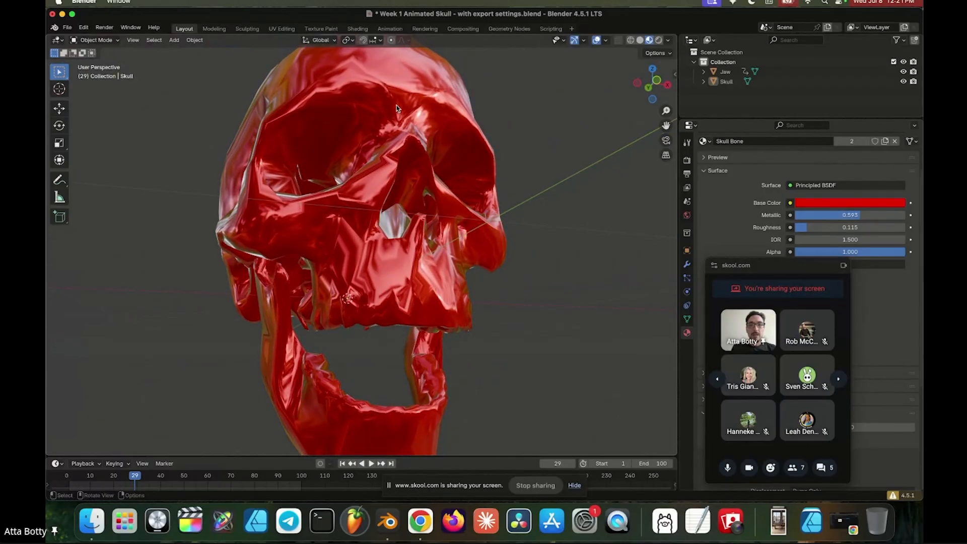
Select the Skull and apply Shade Flat to it
right_click(397, 105)
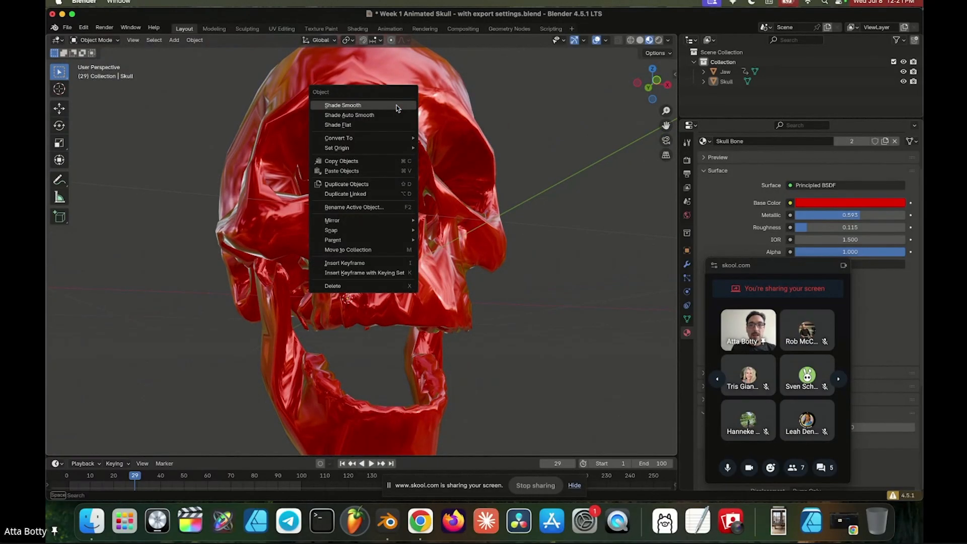
left_click(365, 124)
left_click(409, 159)
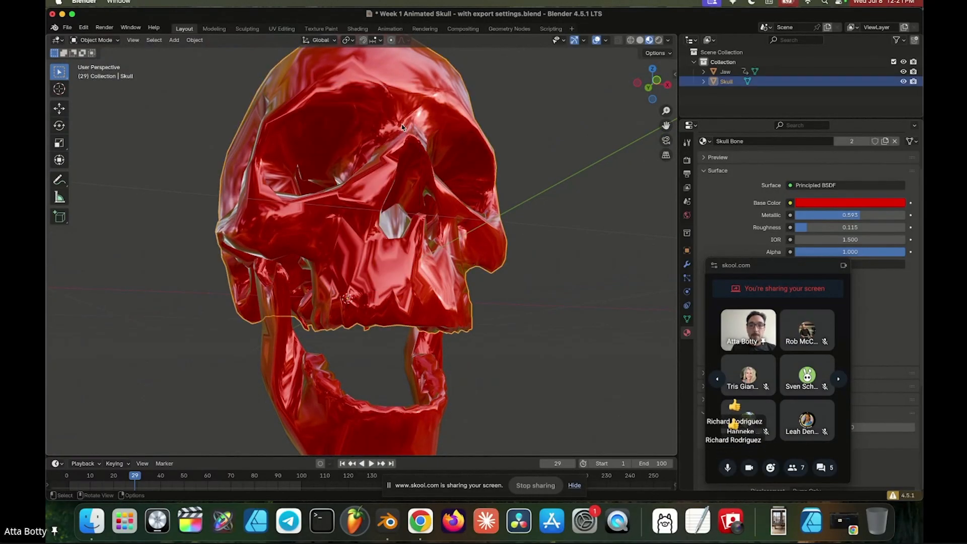
right_click(403, 126)
left_click(376, 124)
middle_click_drag(355, 185, 441, 160)
middle_click_drag(456, 169, 426, 197)
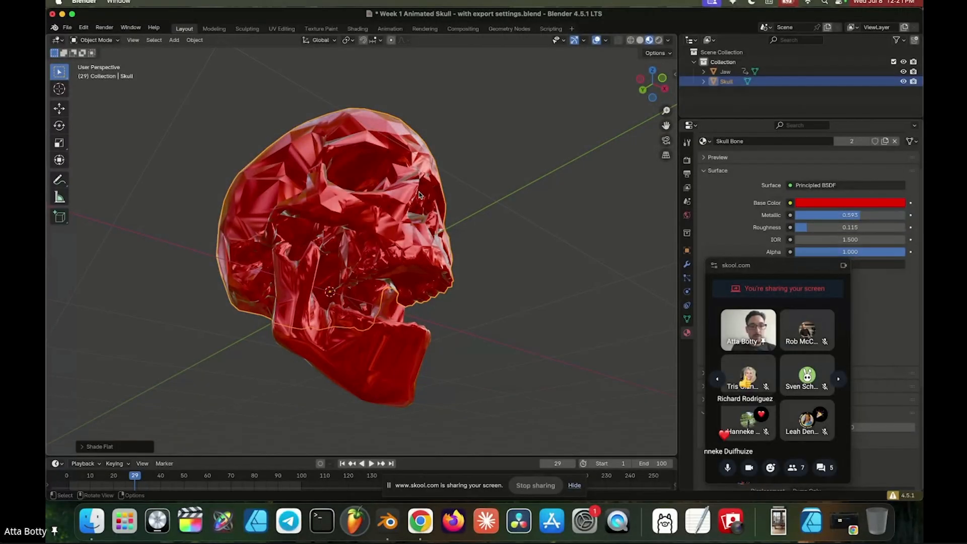
Select the Jaw and apply Shade Flat to match the faceted skull
middle_click_drag(419, 195, 378, 381)
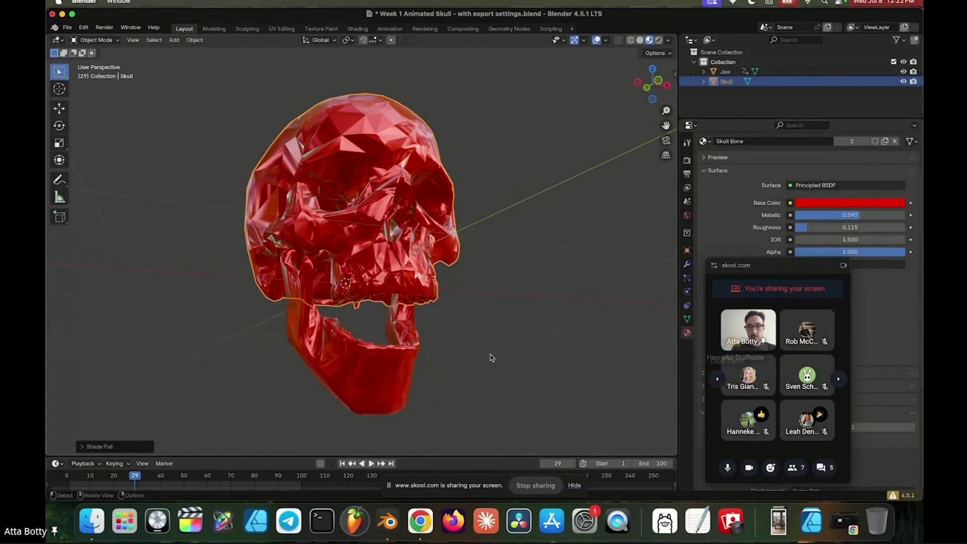
left_click(383, 380)
right_click(376, 375)
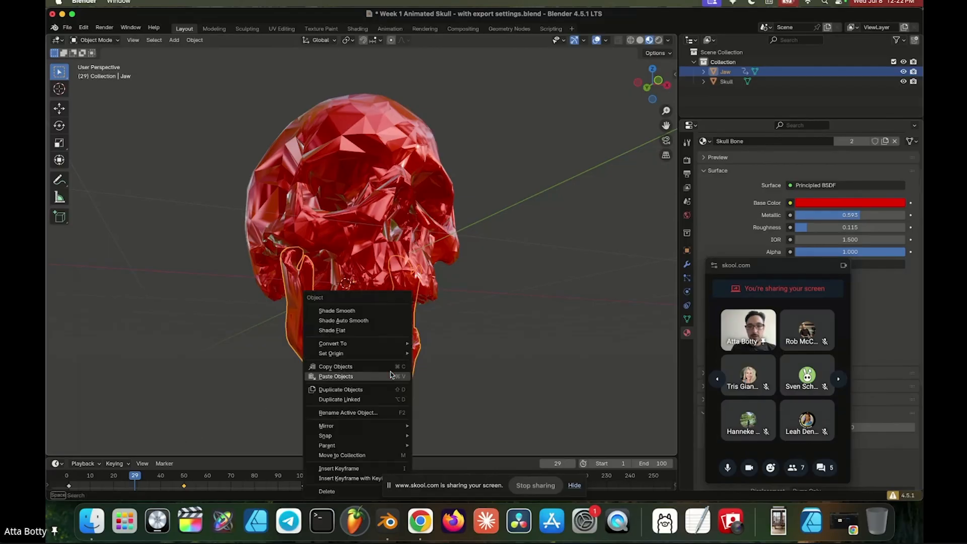
left_click(353, 331)
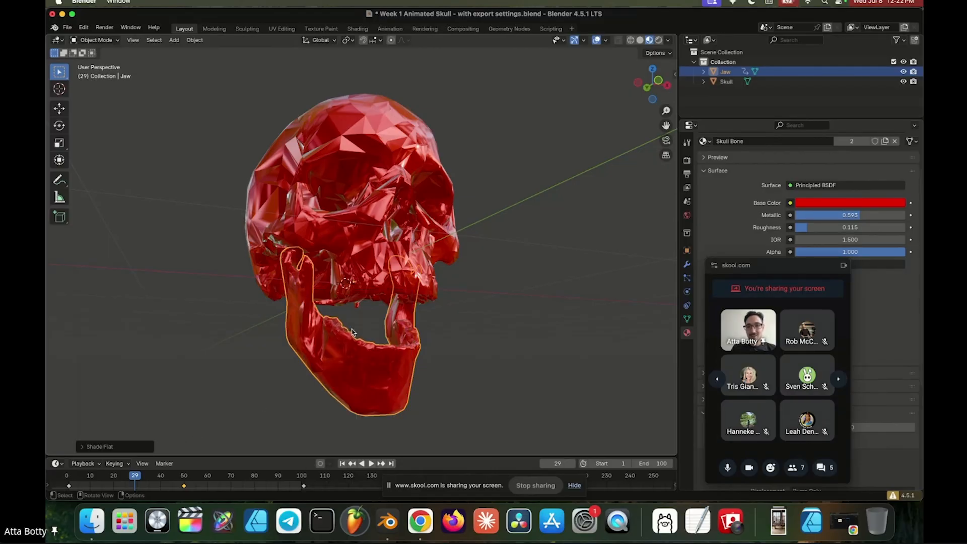
Examine the flat-shaded red skull and jaw from the front and both sides
middle_click_drag(431, 331, 394, 298)
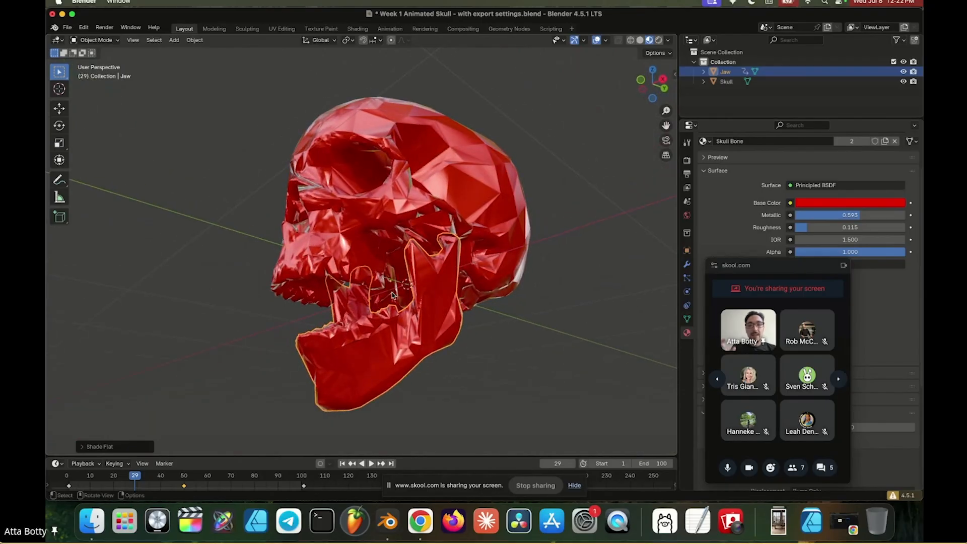
middle_click_drag(422, 235, 456, 236)
middle_click_drag(384, 208, 479, 201)
middle_click_drag(407, 194, 353, 183)
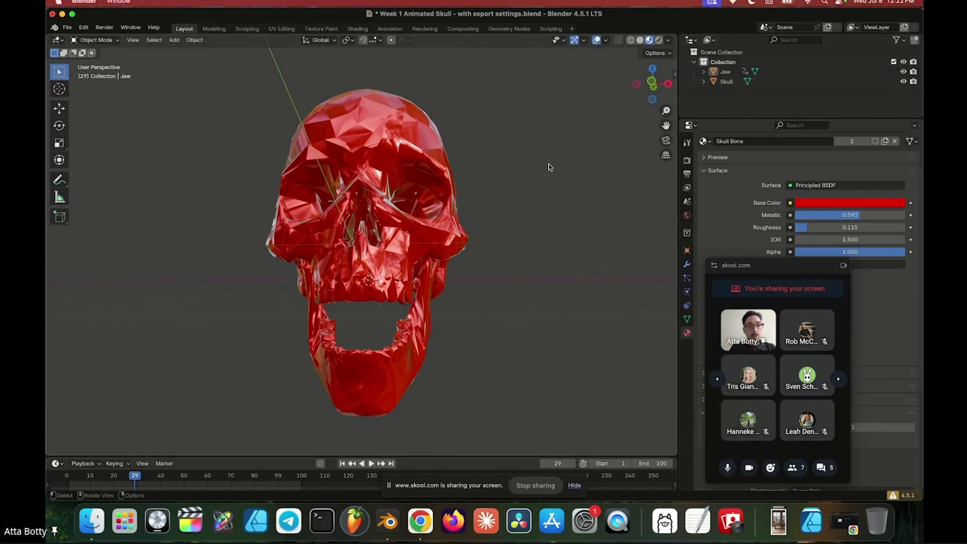
Try an Alpha of 0.350 on the Skull Bone material, inspect the transparency, and restore Alpha to 1
scroll(736, 225, "up", 4)
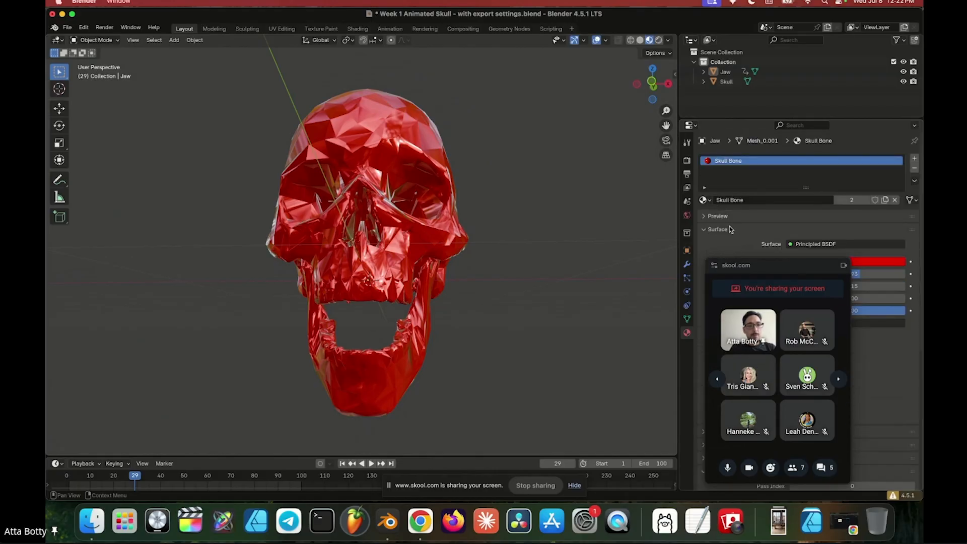
left_click_drag(751, 264, 534, 176)
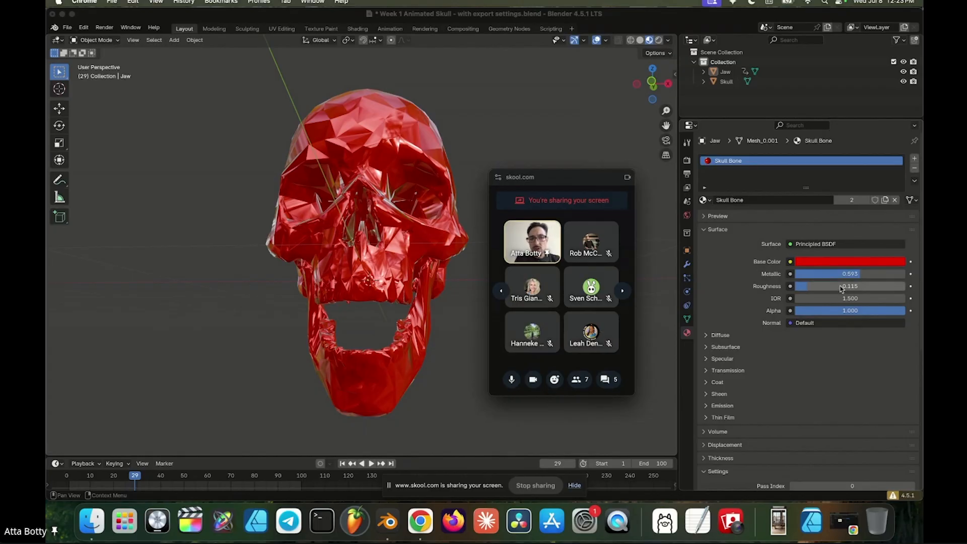
left_click_drag(868, 315, 848, 312)
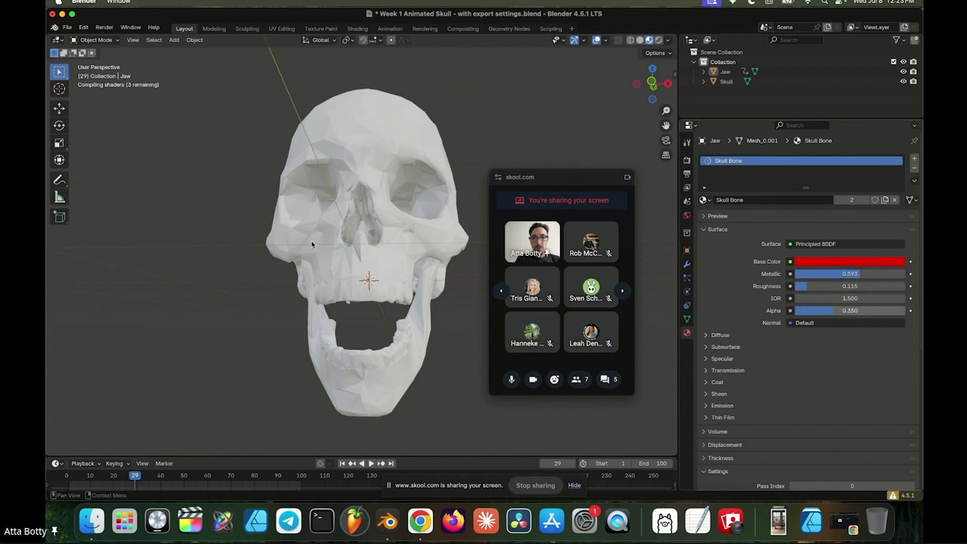
middle_click_drag(332, 254, 387, 250)
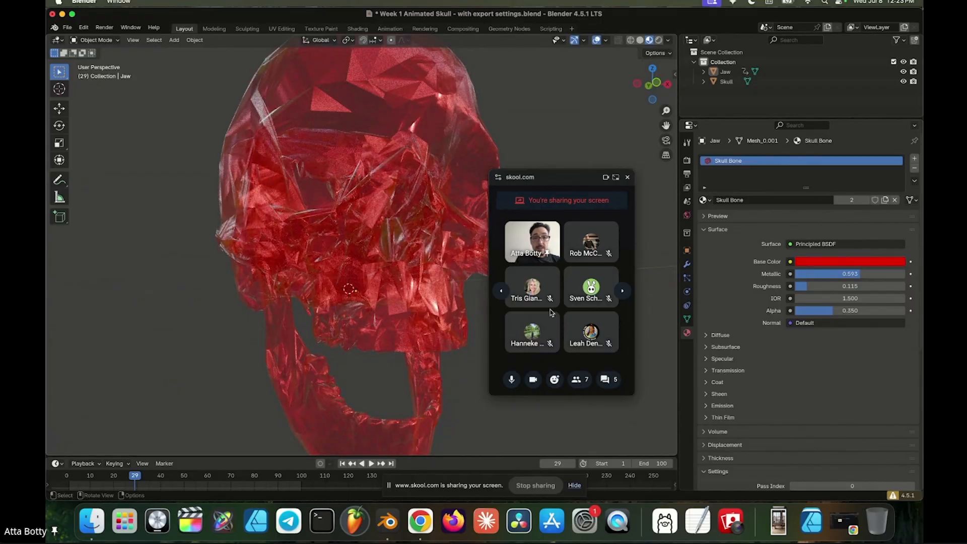
left_click(848, 311)
type("1")
key("Return")
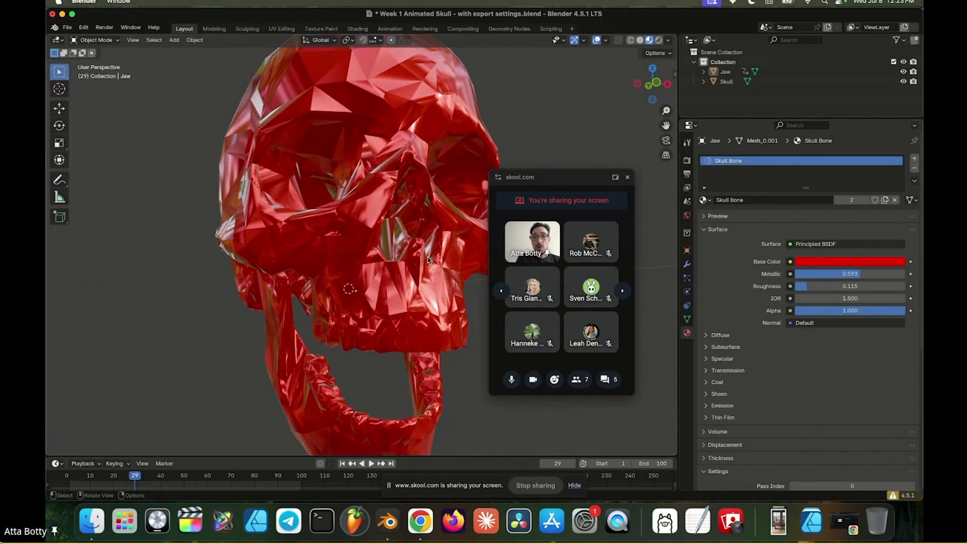
Change the Skull Bone material's base color to a pale pink
middle_click_drag(423, 225, 417, 249)
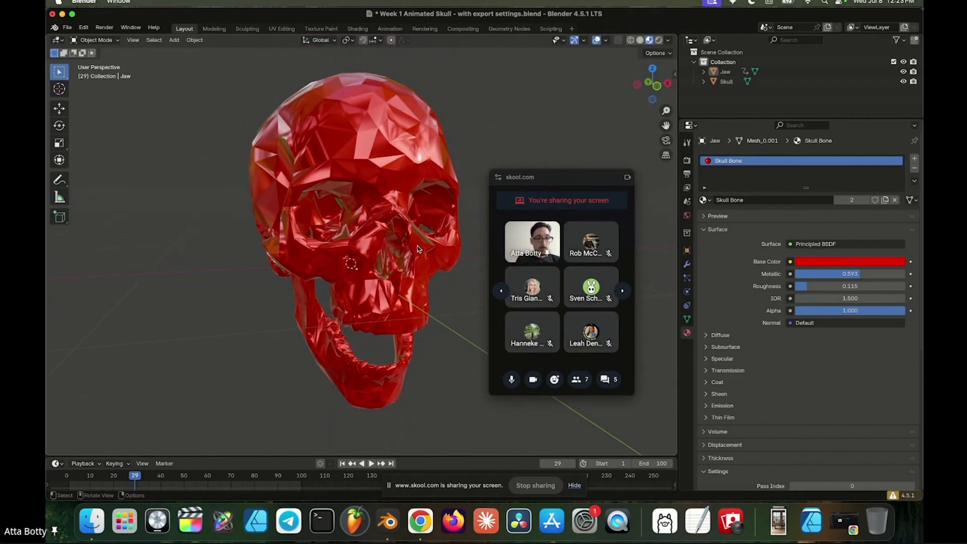
middle_click_drag(345, 244, 368, 242)
left_click(861, 266)
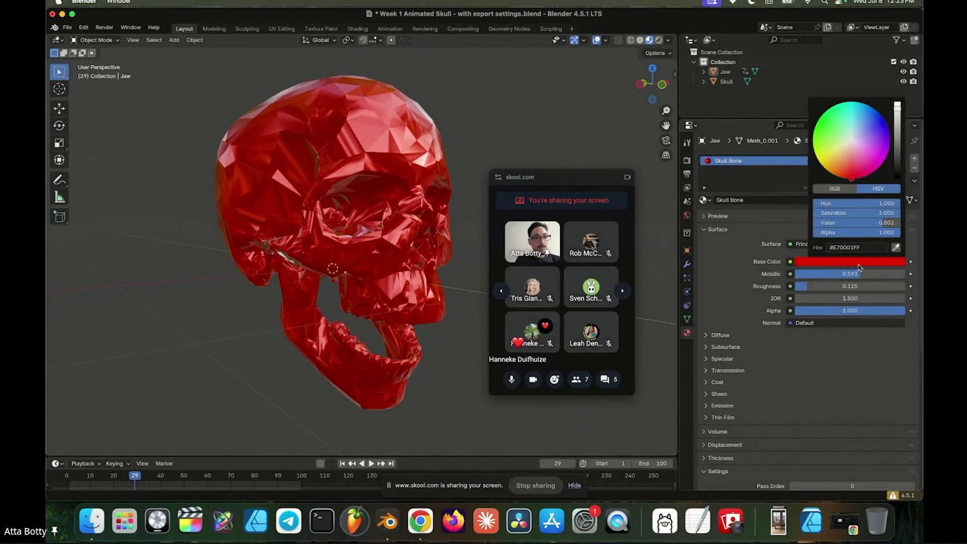
left_click_drag(856, 157, 851, 147)
middle_click_drag(449, 183, 357, 167)
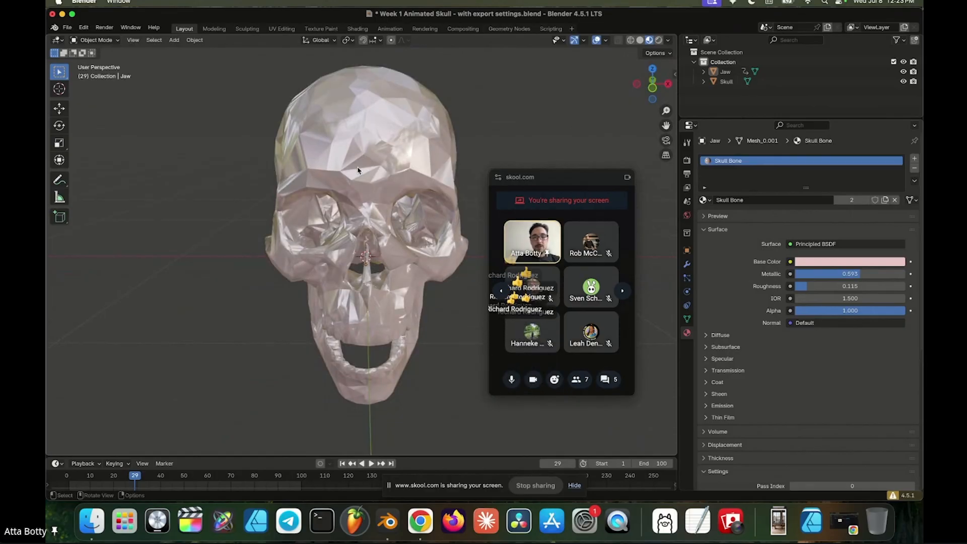
Examine the pale faceted skull and jaw from several angles and from farther away
left_click_drag(546, 178, 801, 149)
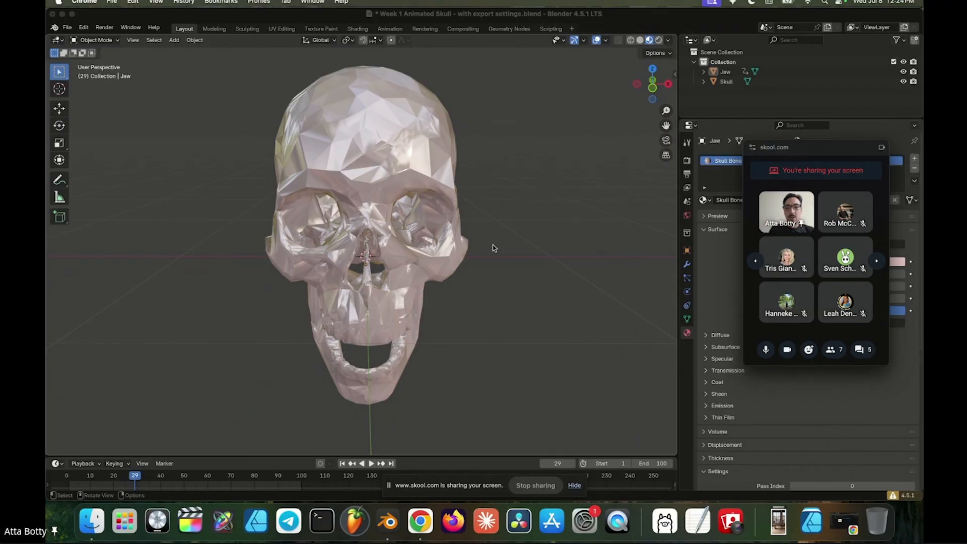
middle_click_drag(440, 256, 407, 292)
scroll(407, 292, "down", 2)
middle_click_drag(477, 310, 510, 312)
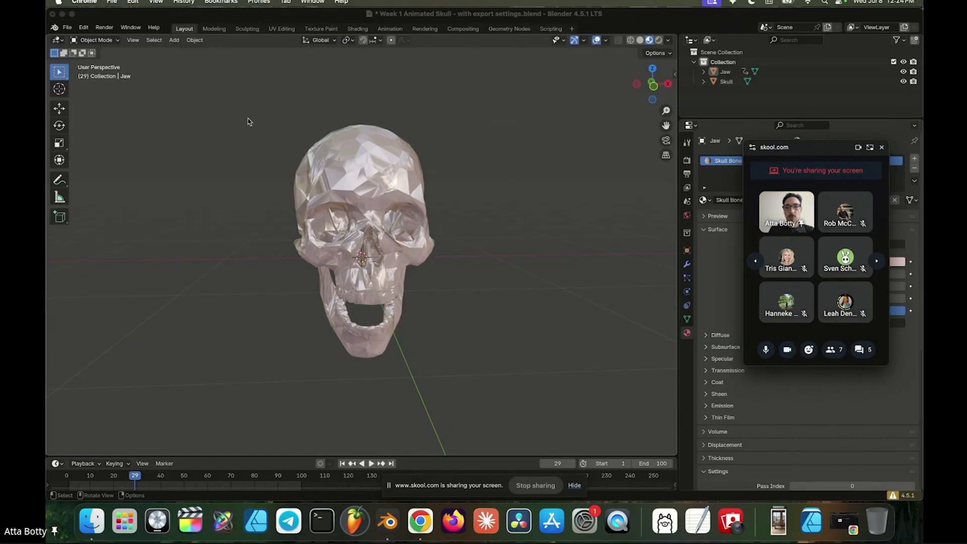
middle_click_drag(345, 168, 393, 277)
Select the Skull and Jaw together and duplicate them in place, without moving the copies
left_click(375, 184)
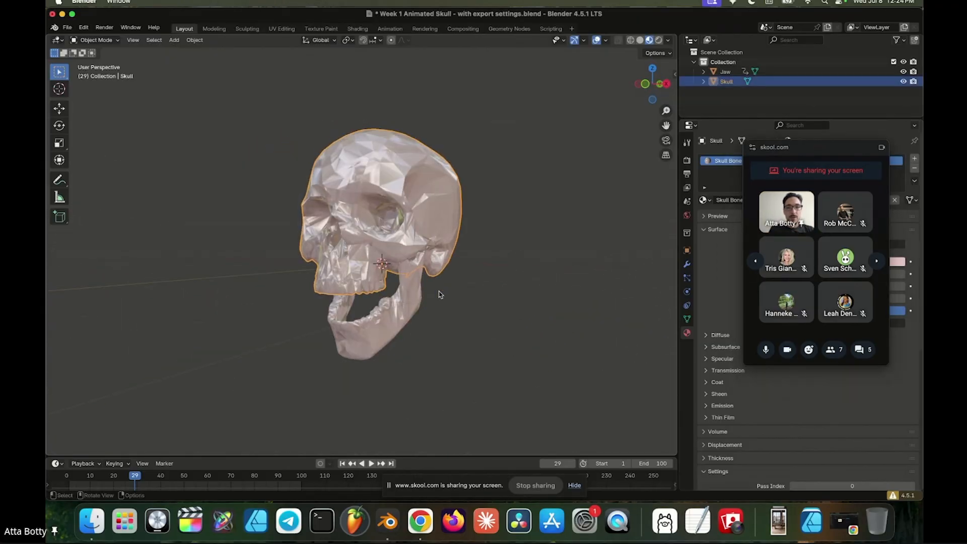
left_click_drag(263, 110, 450, 325)
left_click_drag(805, 147, 523, 152)
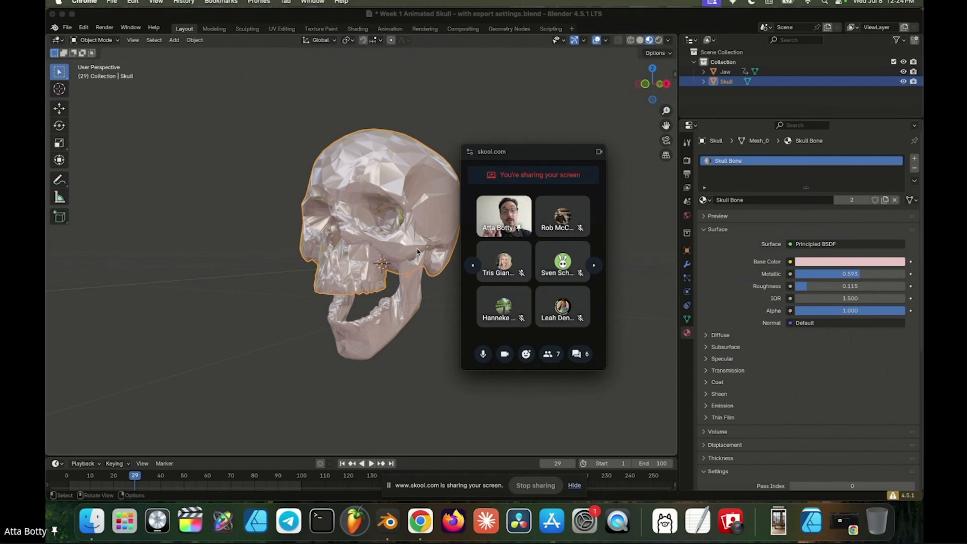
left_click_drag(521, 162, 666, 182)
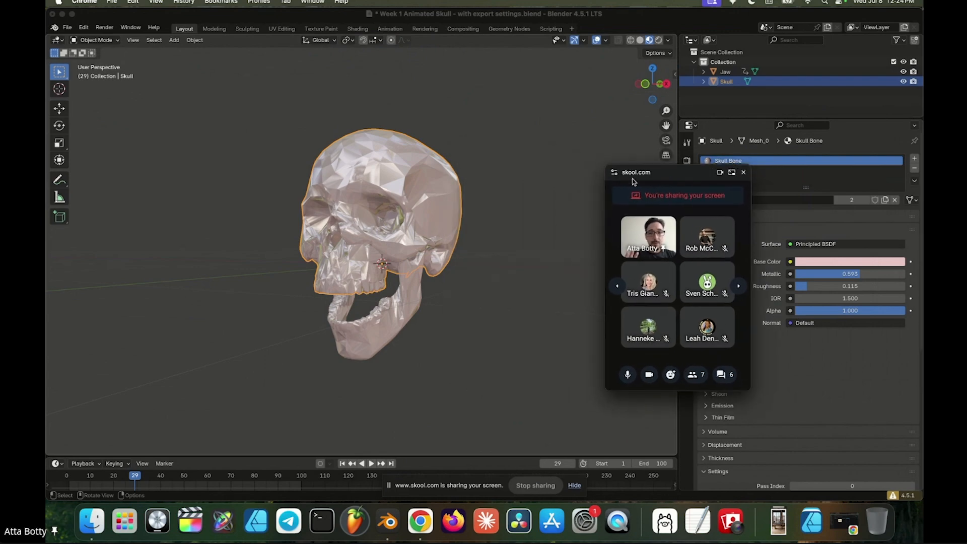
left_click_drag(204, 101, 530, 431)
left_click_drag(236, 102, 535, 421)
middle_click_drag(478, 364, 456, 335)
key("shift+d")
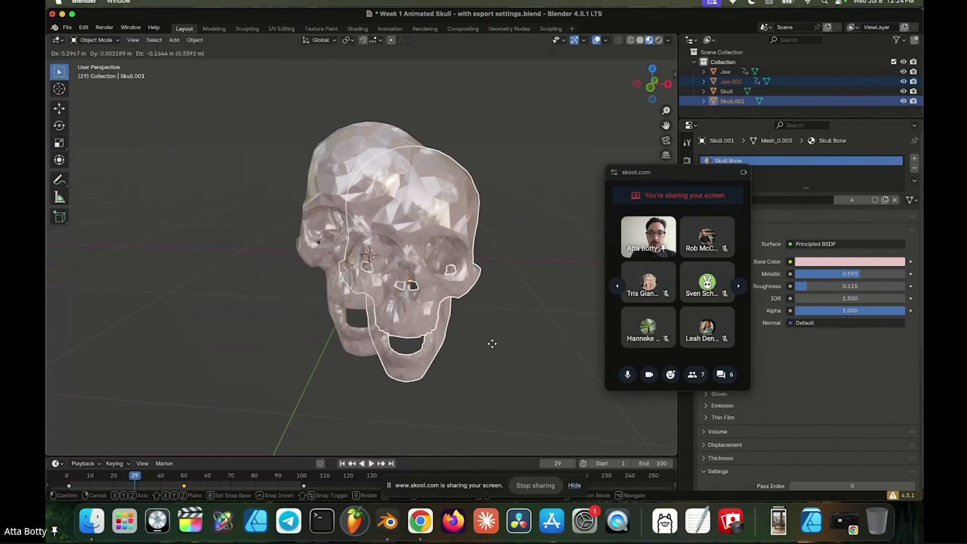
right_click(524, 329)
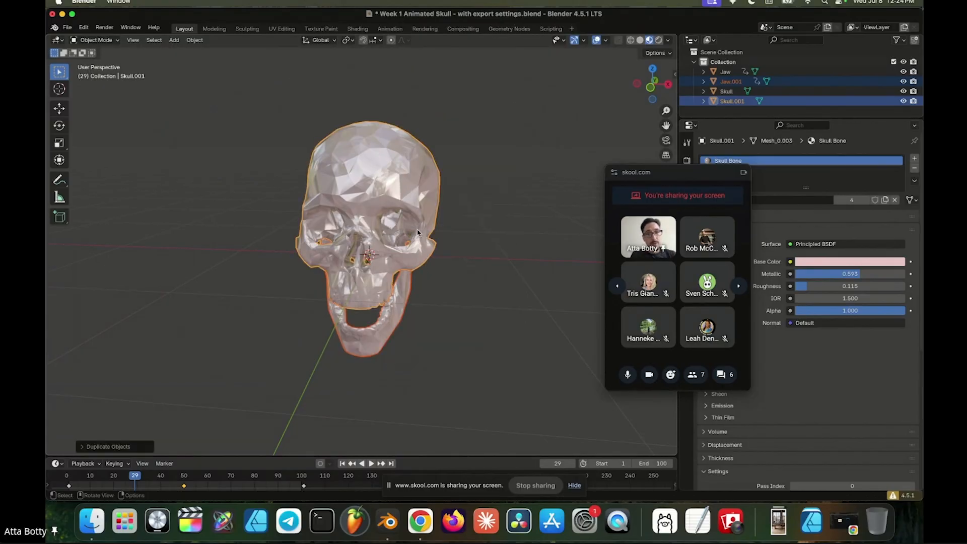
Create a new collection inside Collection and name it Wire
middle_click_drag(436, 228, 378, 232)
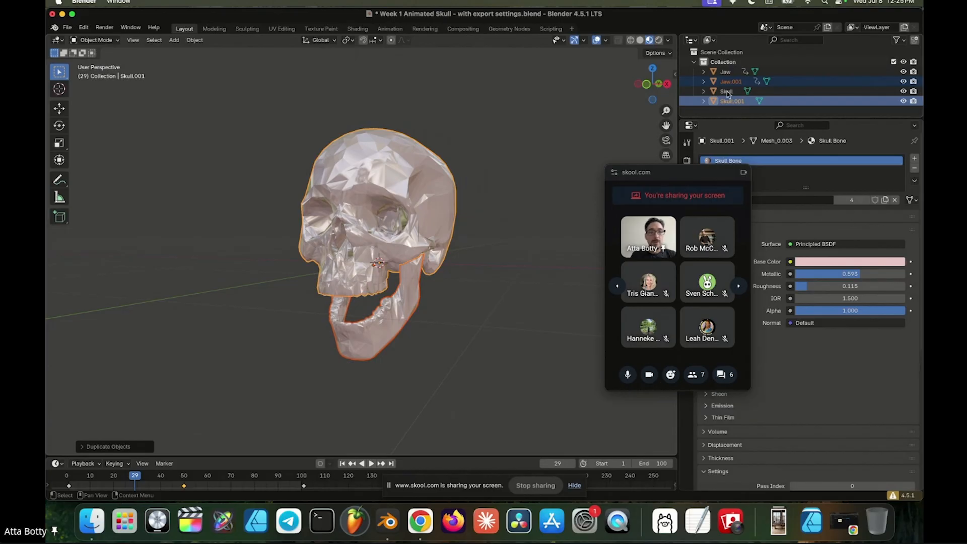
right_click(728, 65)
left_click(752, 65)
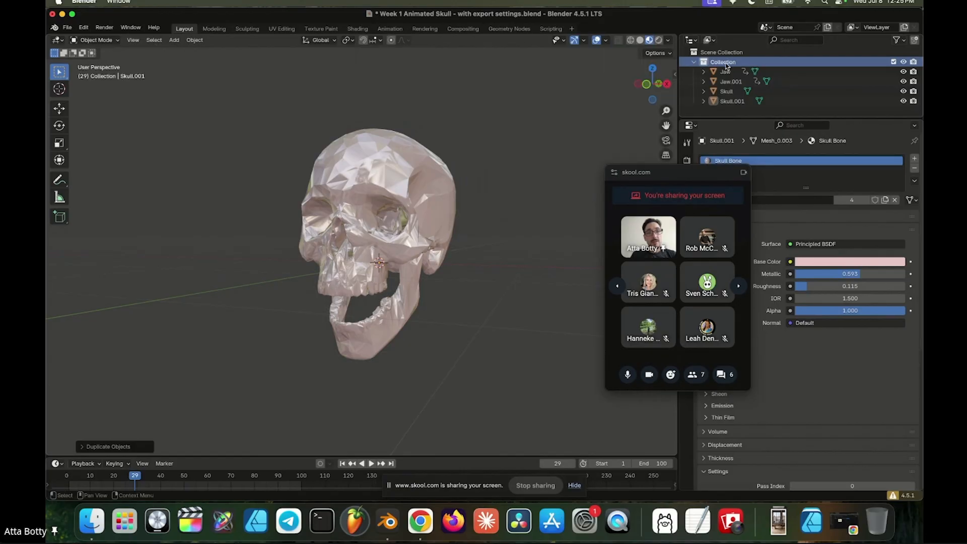
right_click(726, 65)
left_click(687, 64)
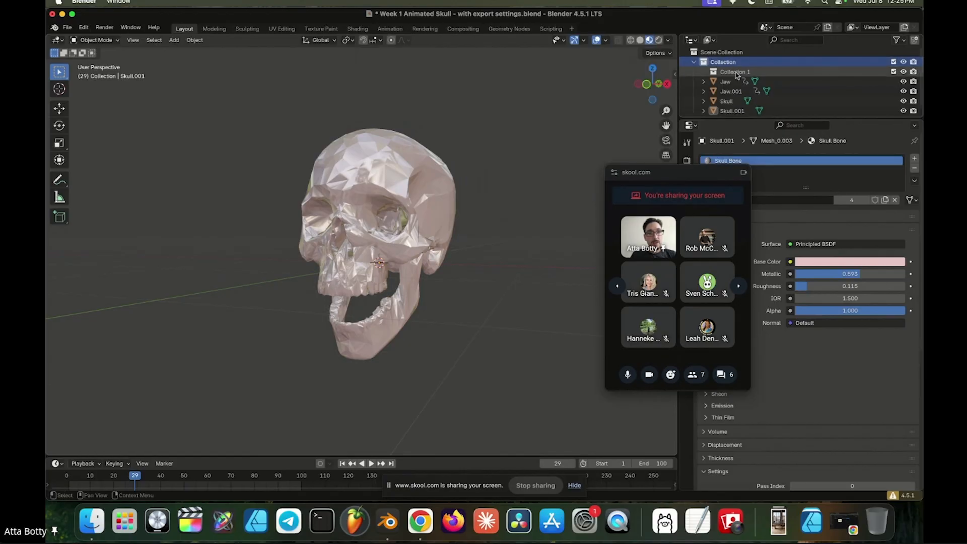
double_click(736, 72)
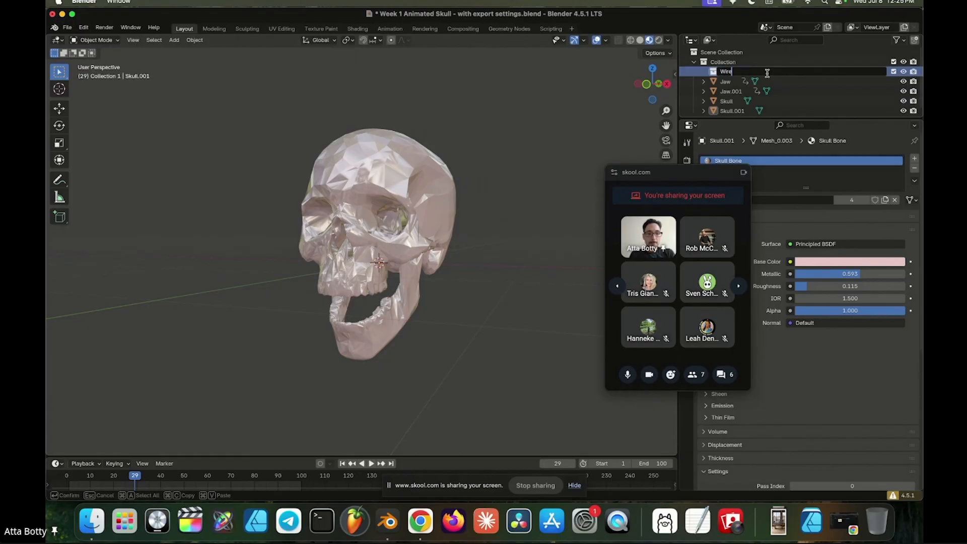
key("Return")
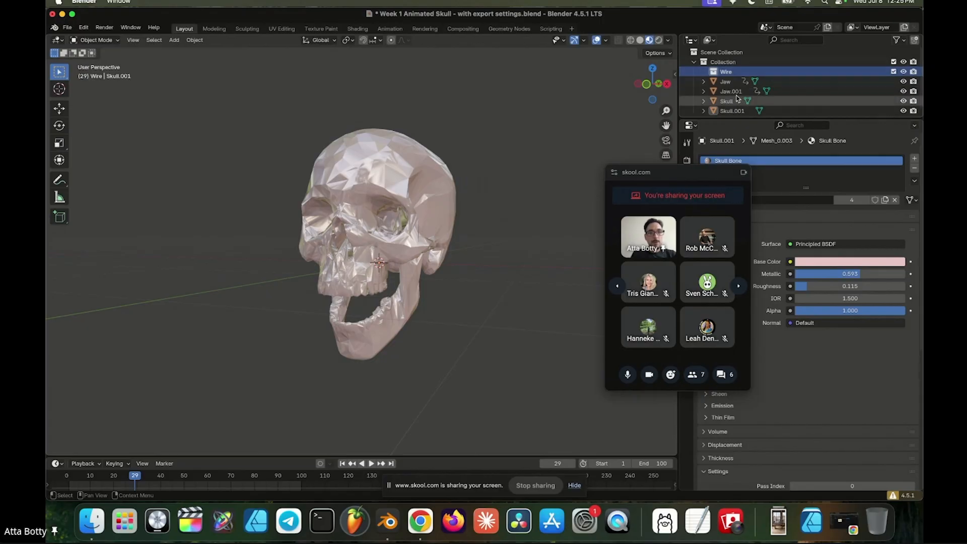
Move the duplicates Jaw.001 and Skull.001 into the Wire collection and collapse it
left_click_drag(737, 96, 730, 72)
left_click_drag(737, 111, 744, 75)
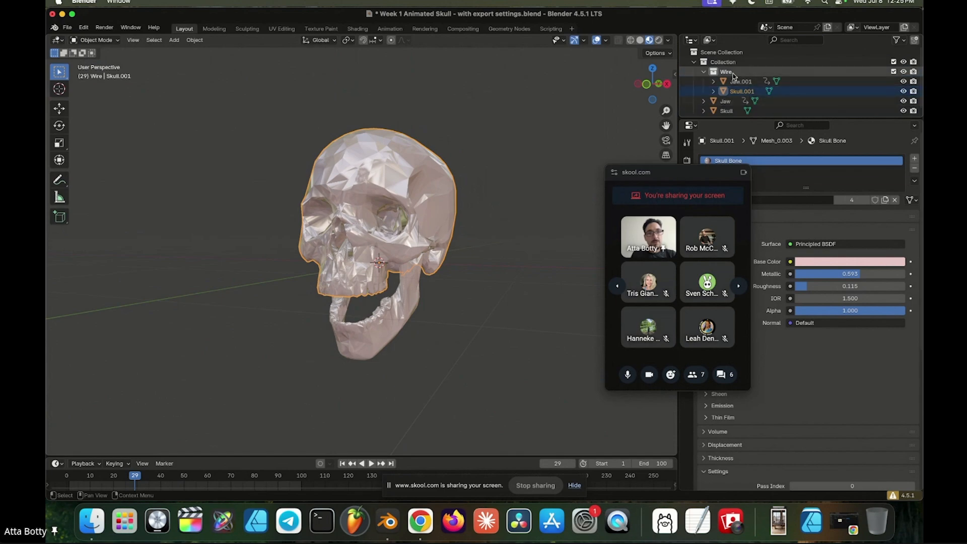
left_click(703, 72)
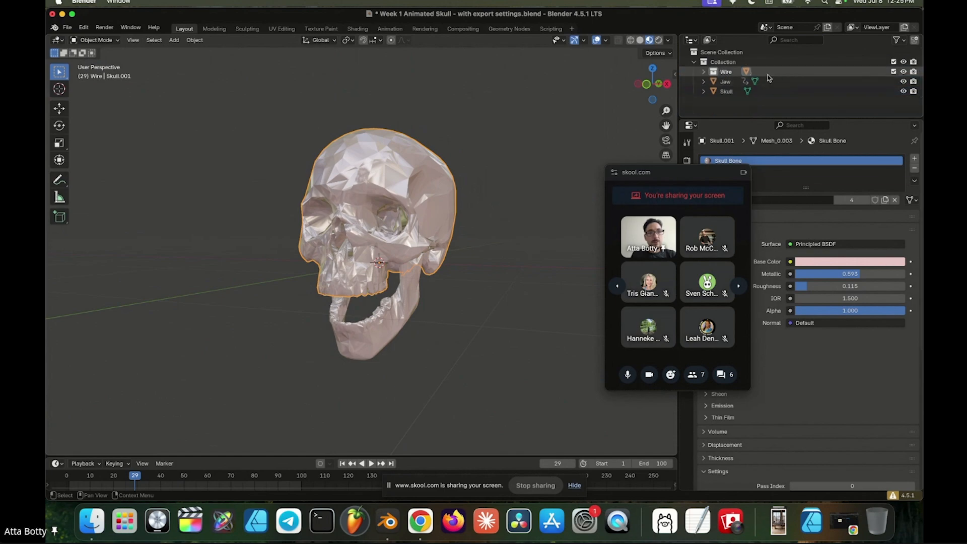
Hide the Wire collection and toggle the original Jaw and Skull off and back on in the viewport
left_click(904, 71)
left_click(904, 81)
left_click(903, 89)
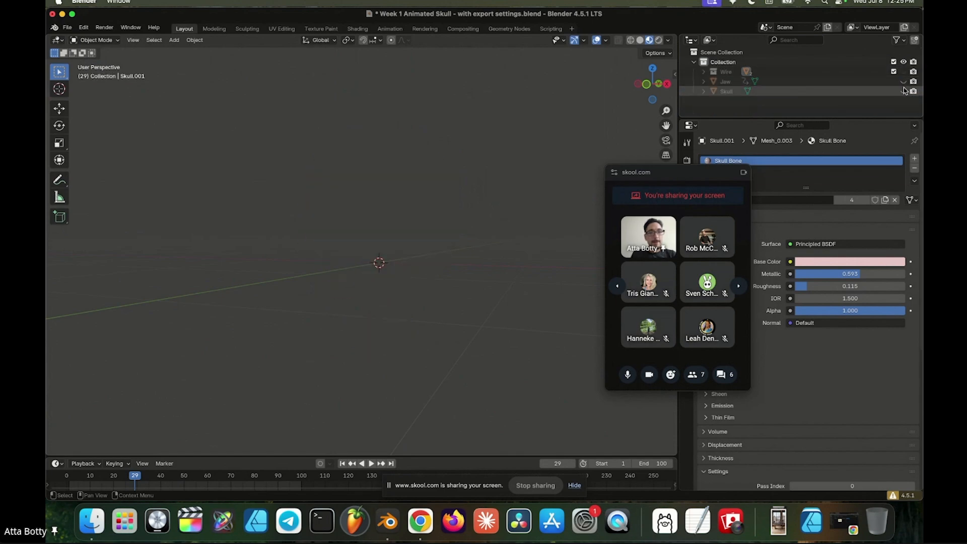
left_click(904, 81)
left_click(903, 91)
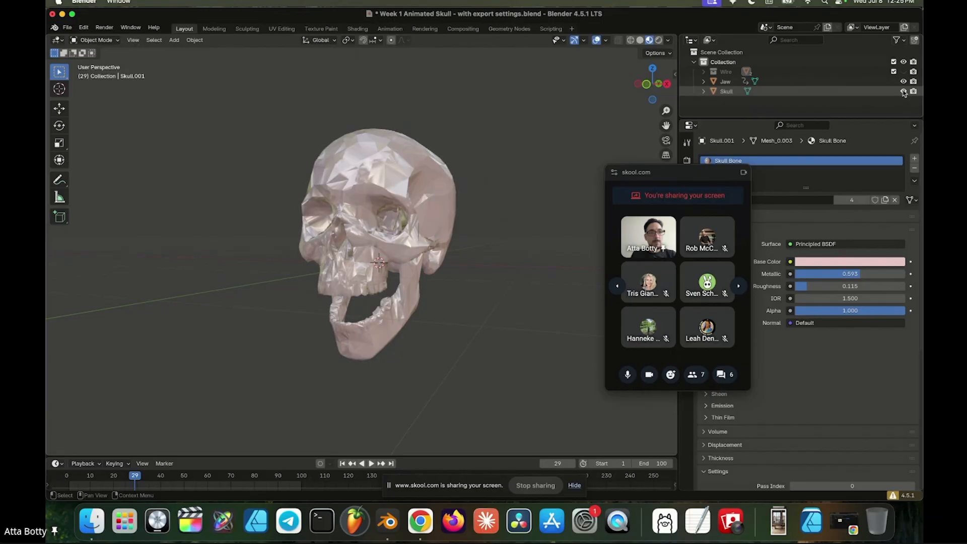
Create a second collection inside Collection and name it Skull
right_click(724, 62)
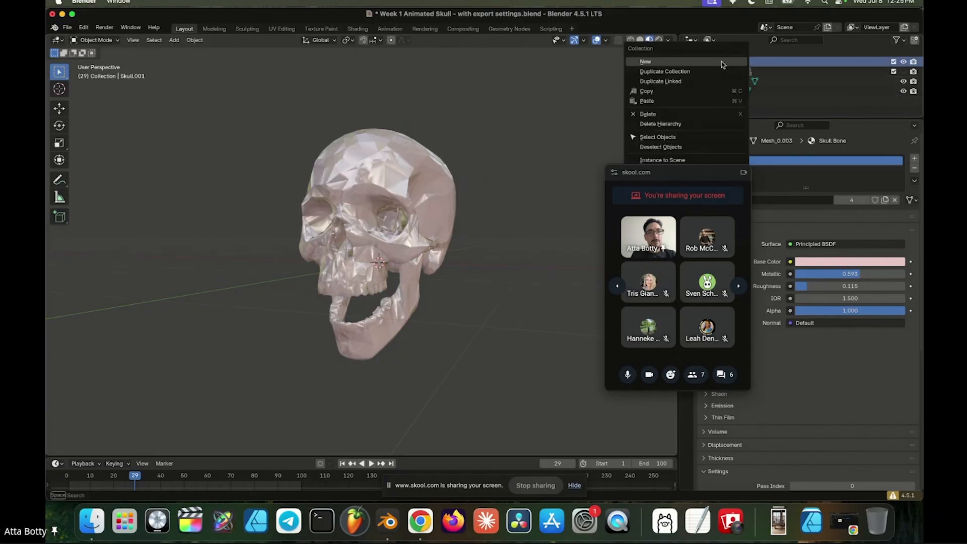
left_click(722, 61)
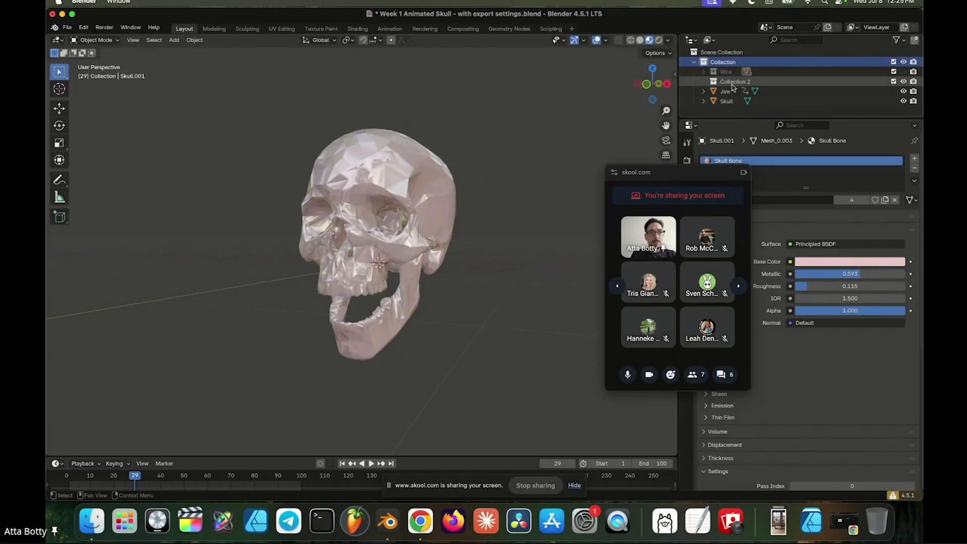
double_click(733, 83)
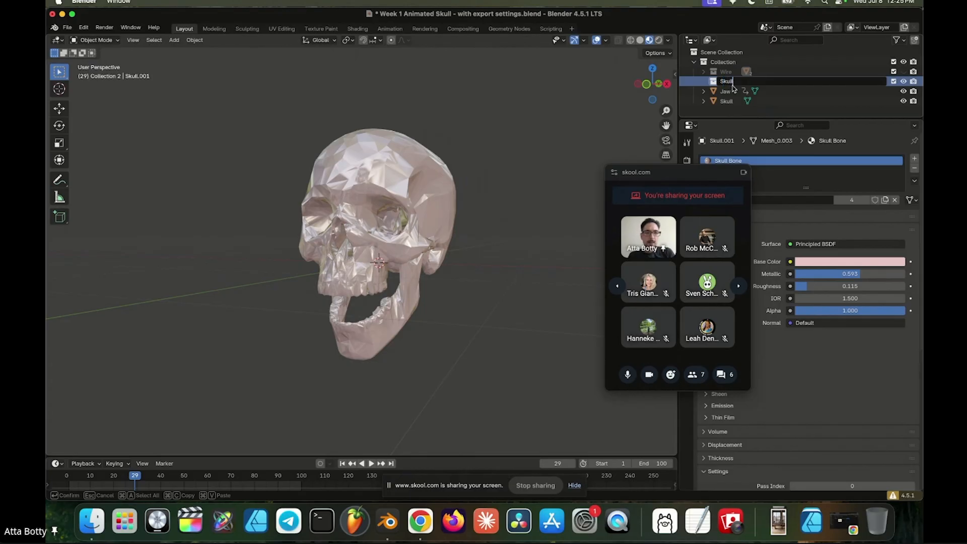
key("Return")
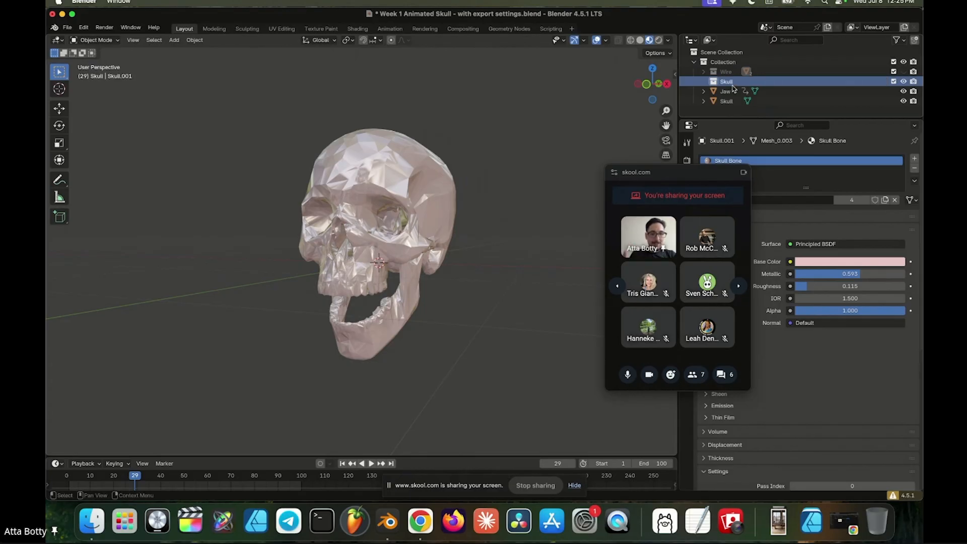
Move the original Jaw and Skull objects into the Skull collection and collapse it
left_click(729, 93)
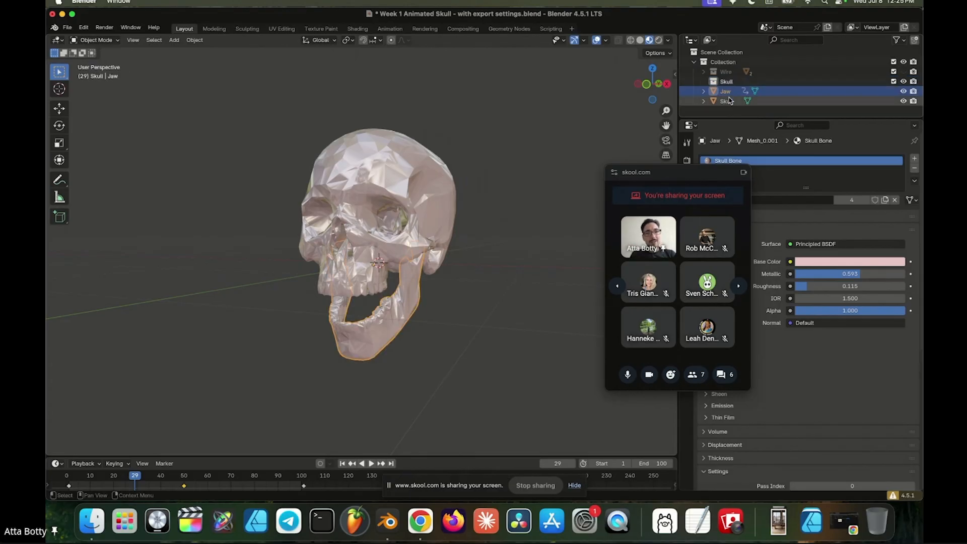
left_click_drag(730, 93, 709, 84)
left_click(705, 82)
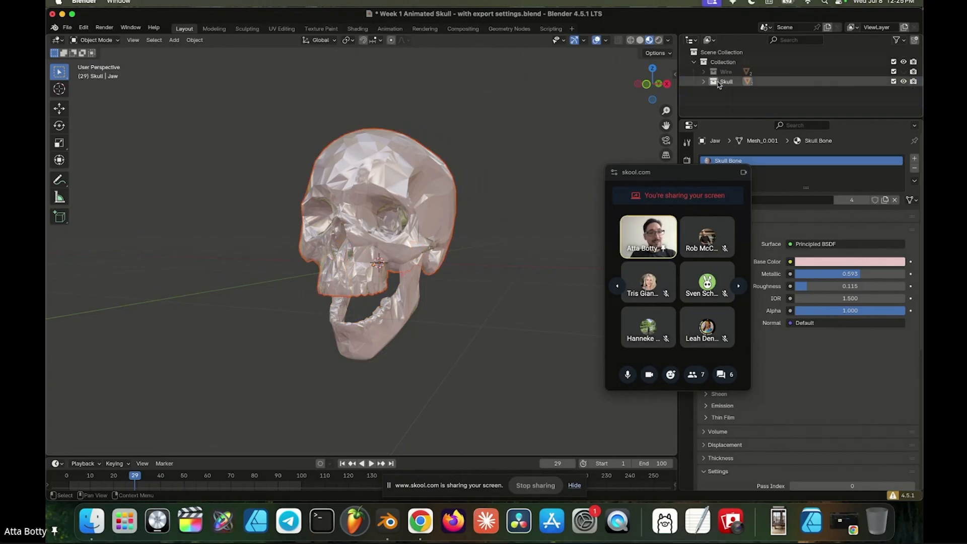
Check the Skull and Wire collections by toggling their viewport visibility, leaving both shown
left_click(903, 82)
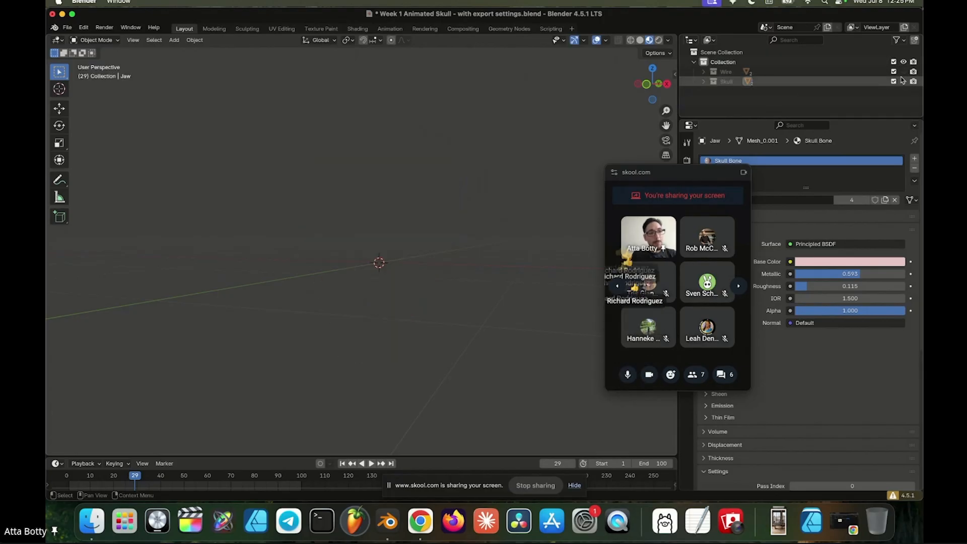
left_click(903, 72)
left_click(903, 72)
left_click(903, 72)
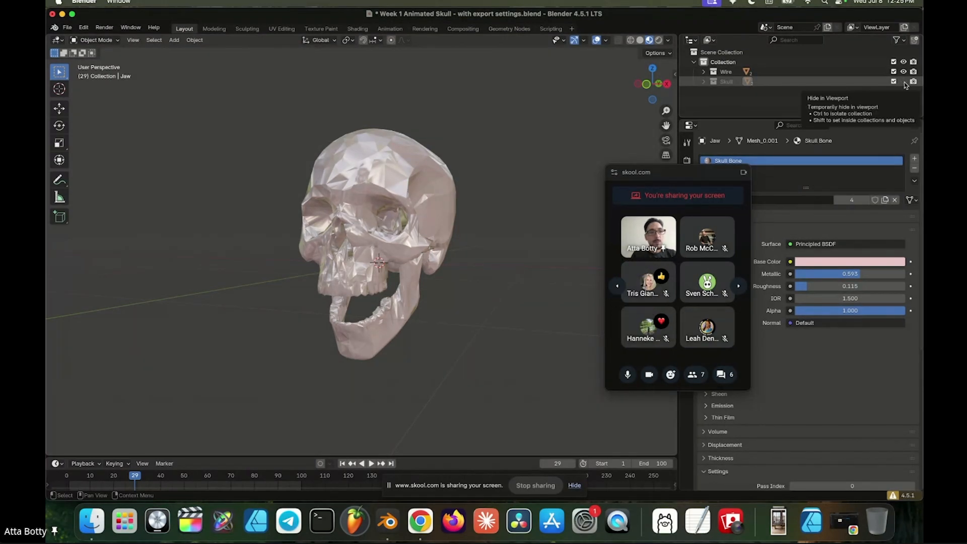
left_click(904, 82)
middle_click_drag(512, 174, 359, 207)
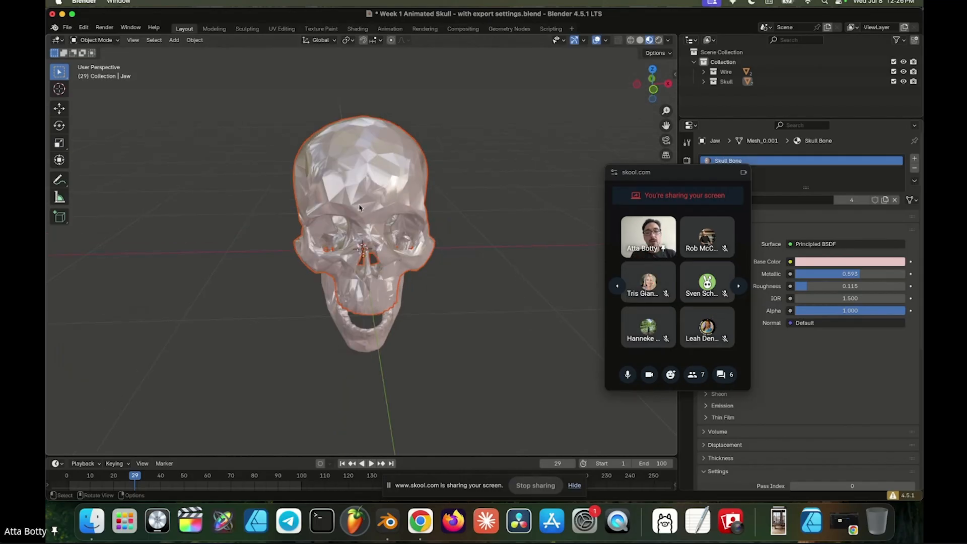
Expand the Wire collection, select Skull.001, clear the floating call window off the properties, and show the object's modifier settings
middle_click_drag(366, 185, 442, 169)
scroll(428, 173, "up", 4)
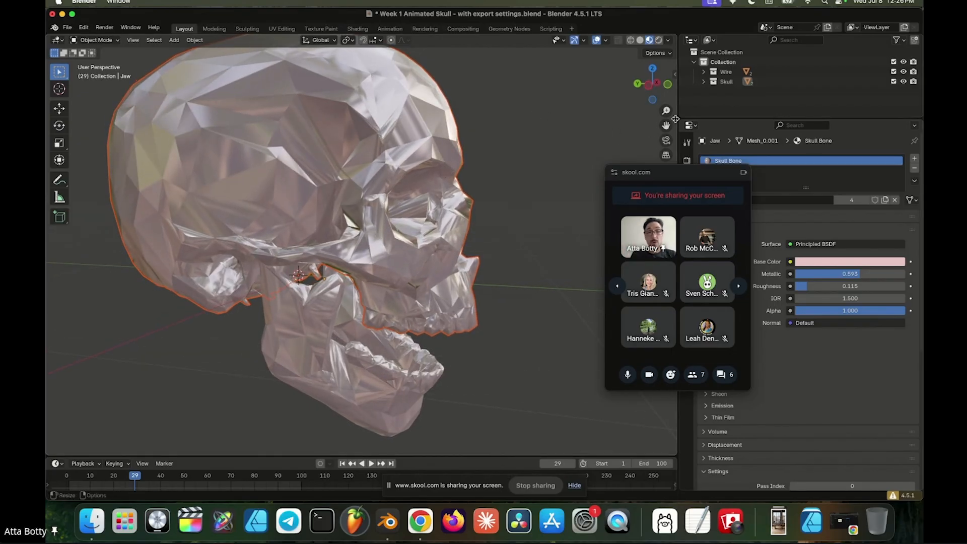
left_click(704, 73)
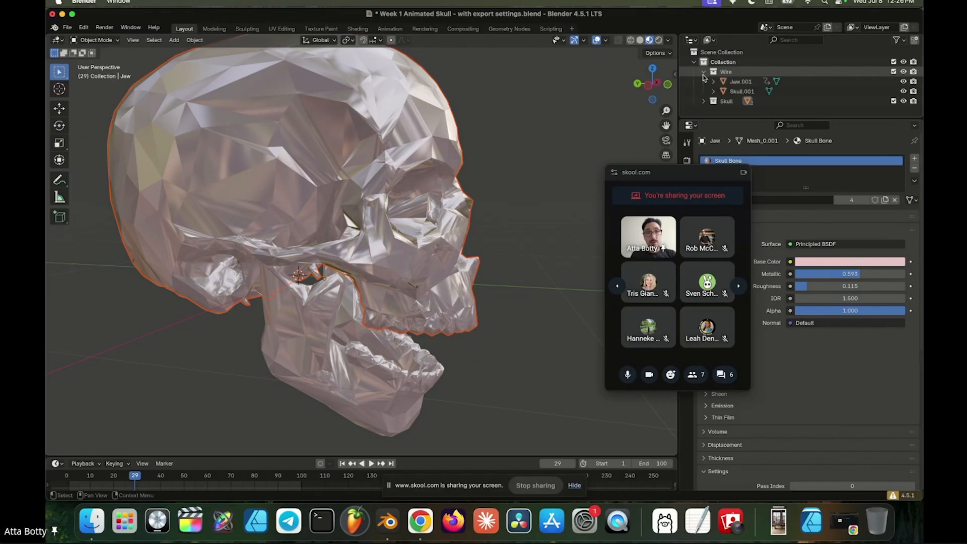
left_click(741, 94)
left_click_drag(705, 190, 630, 142)
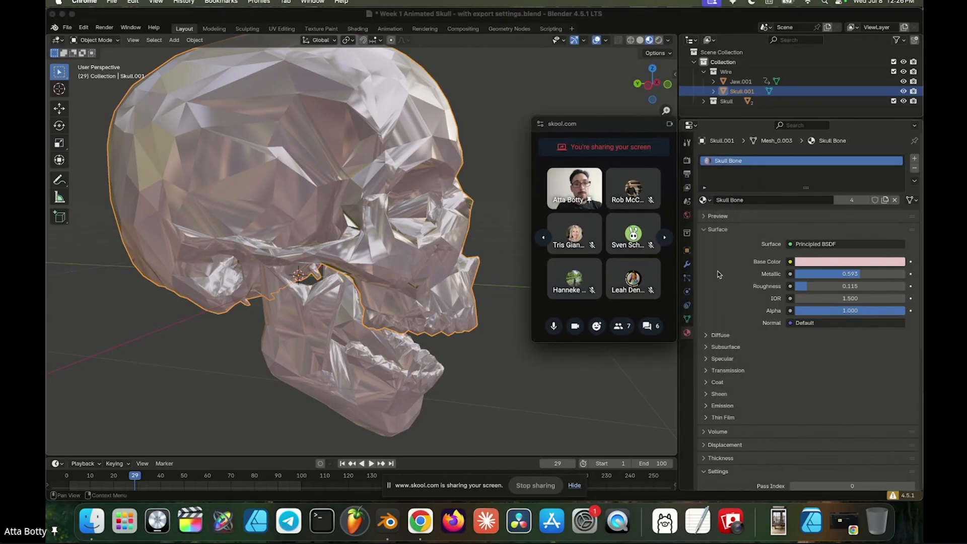
left_click_drag(607, 128, 544, 119)
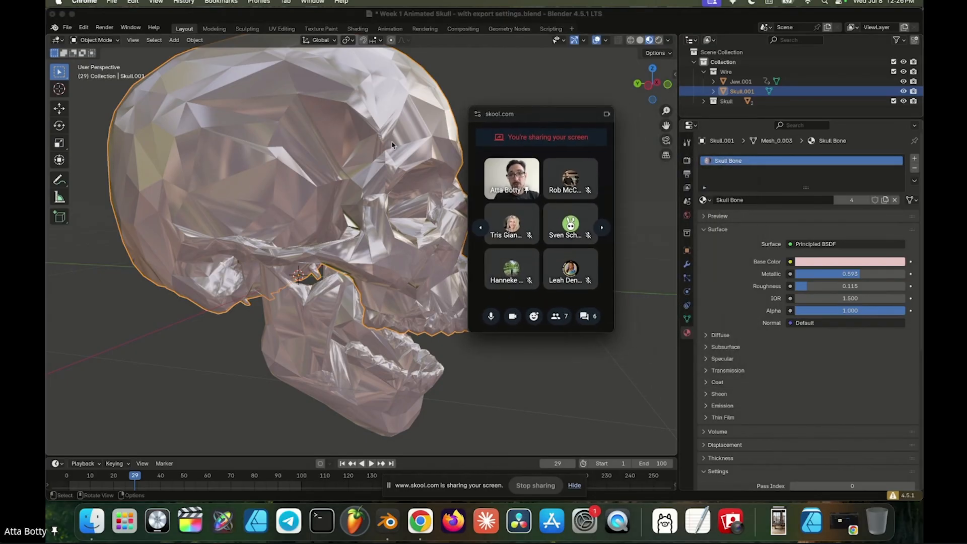
left_click(338, 179)
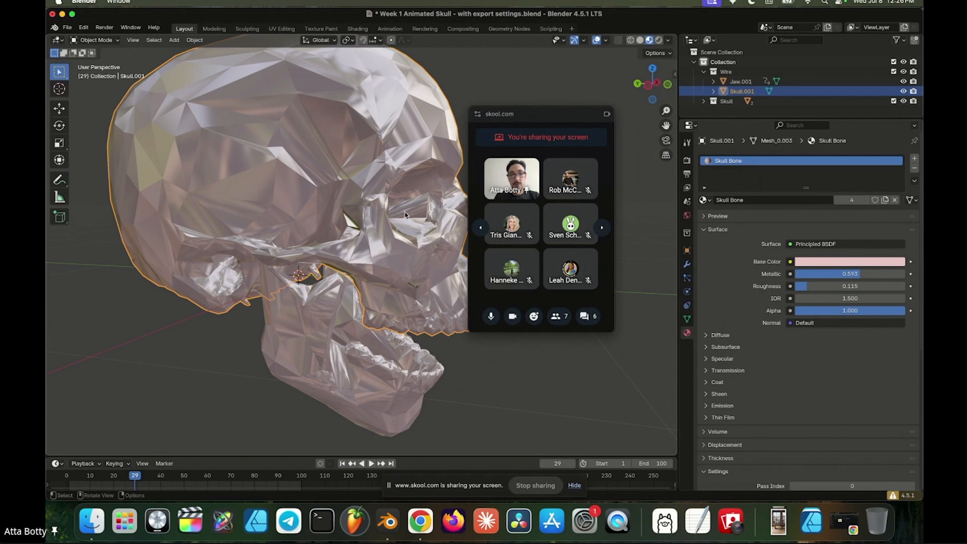
left_click(687, 265)
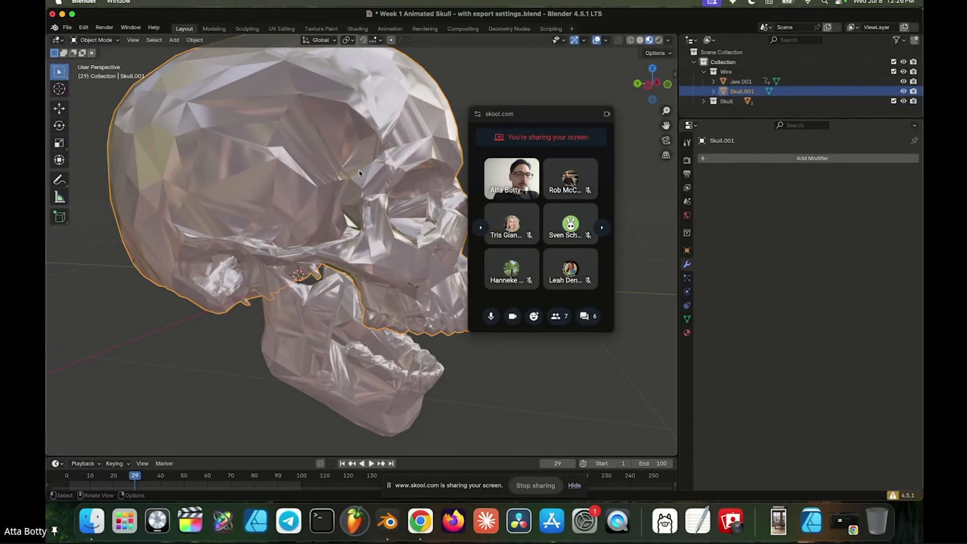
Add a Wireframe modifier to Skull.001 in the Wire collection
middle_click_drag(364, 185, 284, 116)
scroll(301, 214, "down", 2)
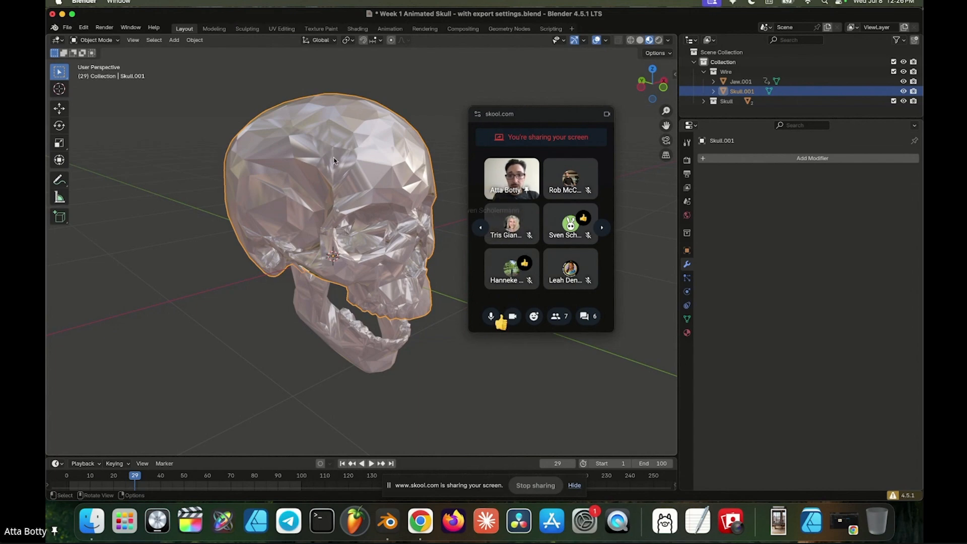
left_click(740, 81)
left_click(741, 91)
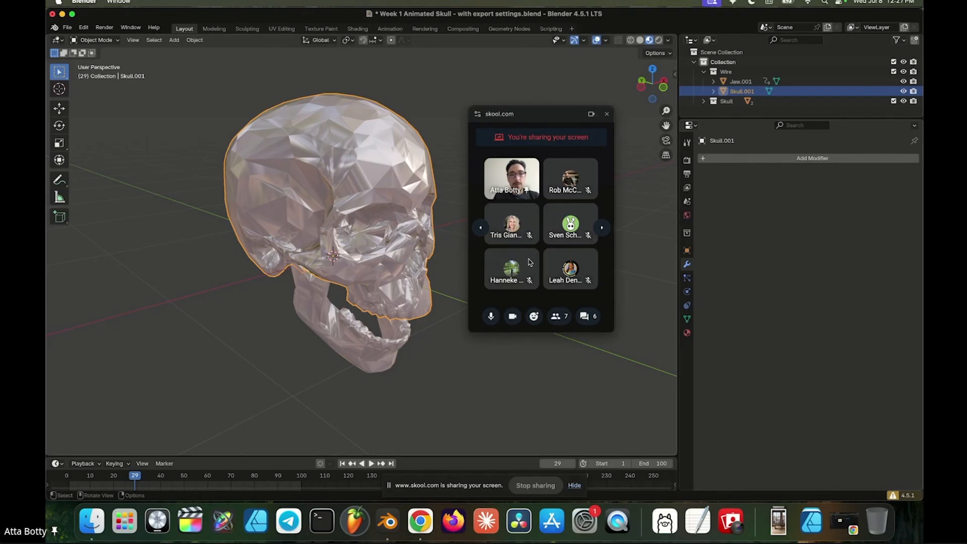
left_click(751, 159)
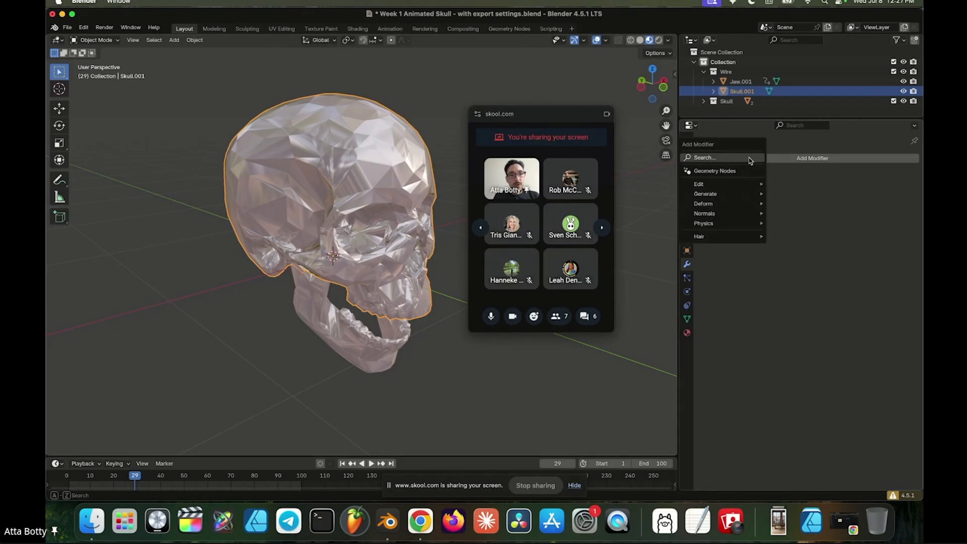
left_click(797, 161)
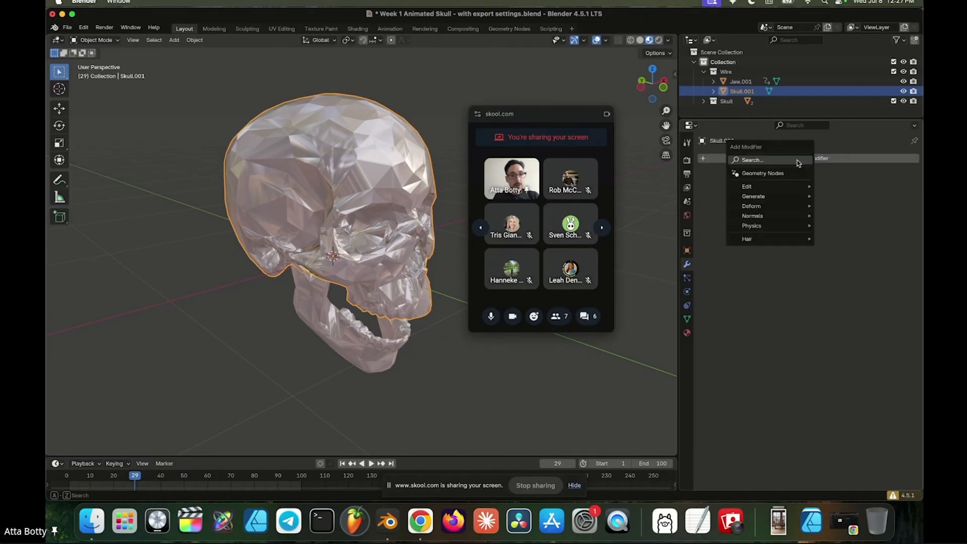
left_click(769, 159)
type("wire")
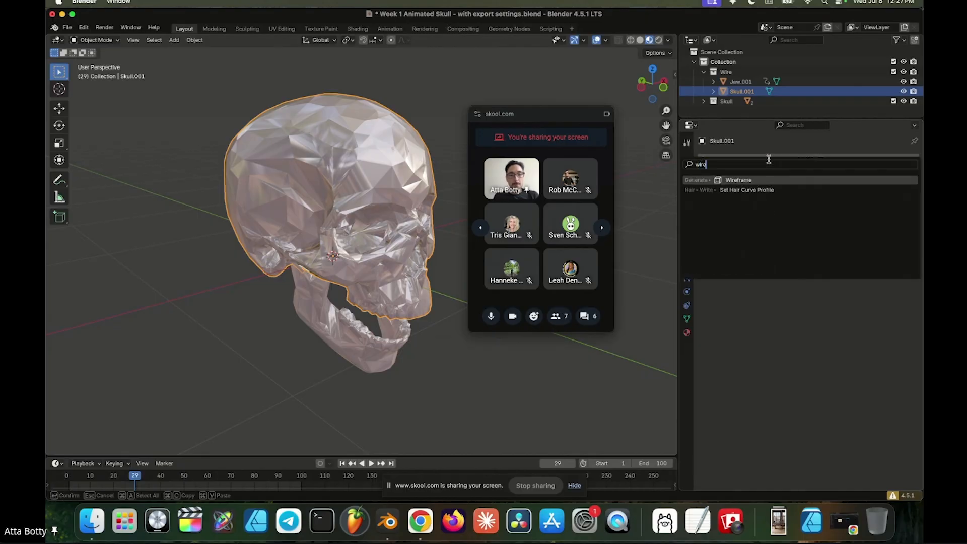
left_click(739, 180)
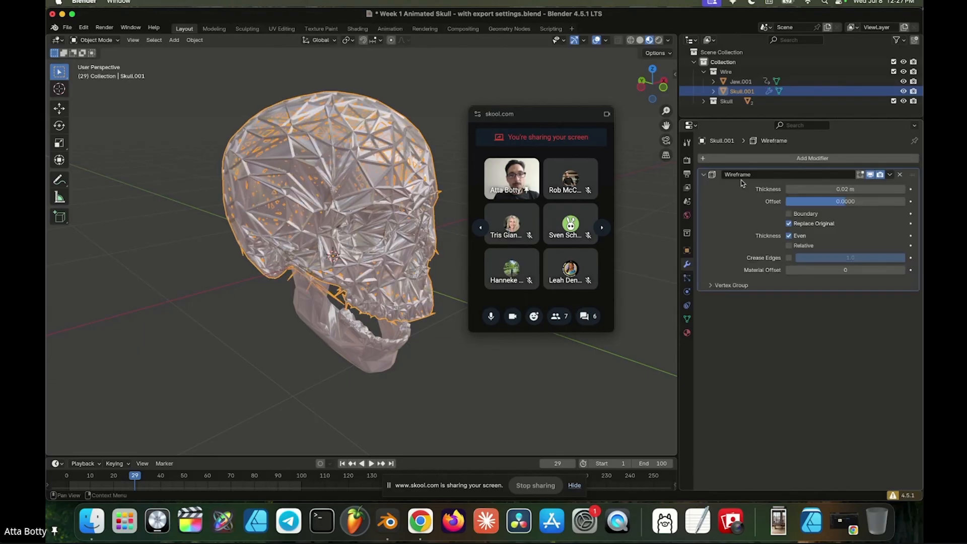
Set the Wireframe thickness on Skull.001 to 0.004 m
middle_click_drag(361, 187, 268, 179)
scroll(361, 185, "up", 2)
middle_click_drag(360, 186, 270, 192)
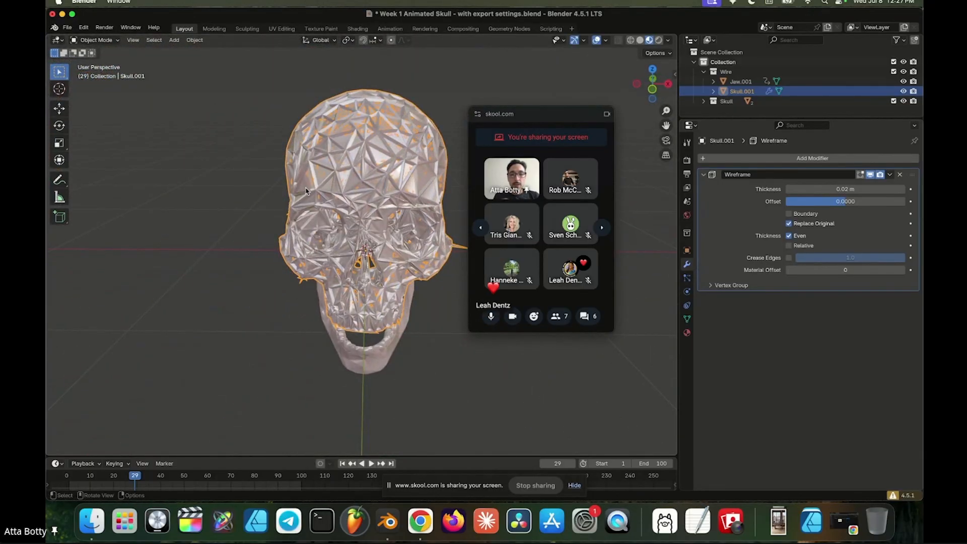
middle_click_drag(270, 179, 310, 144)
scroll(330, 176, "up", 2)
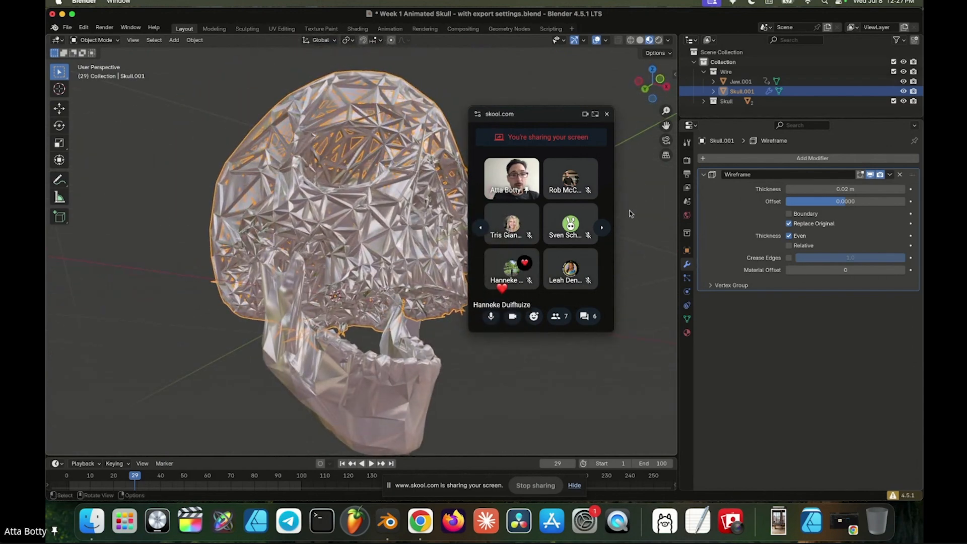
left_click_drag(826, 189, 804, 189)
middle_click_drag(403, 251, 559, 79)
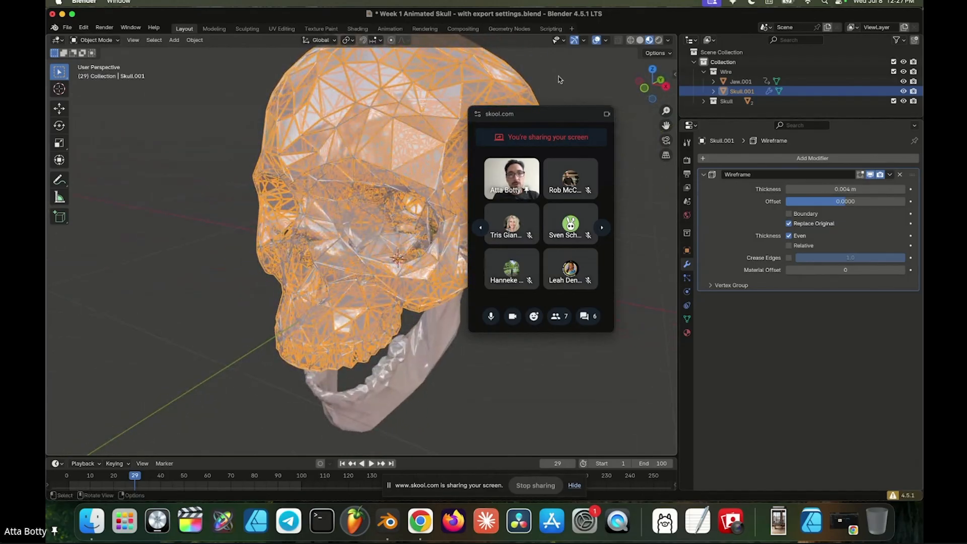
Turn off the viewport overlays and inspect the skull's thin wireframe from several angles
left_click(595, 41)
middle_click_drag(401, 133, 331, 127)
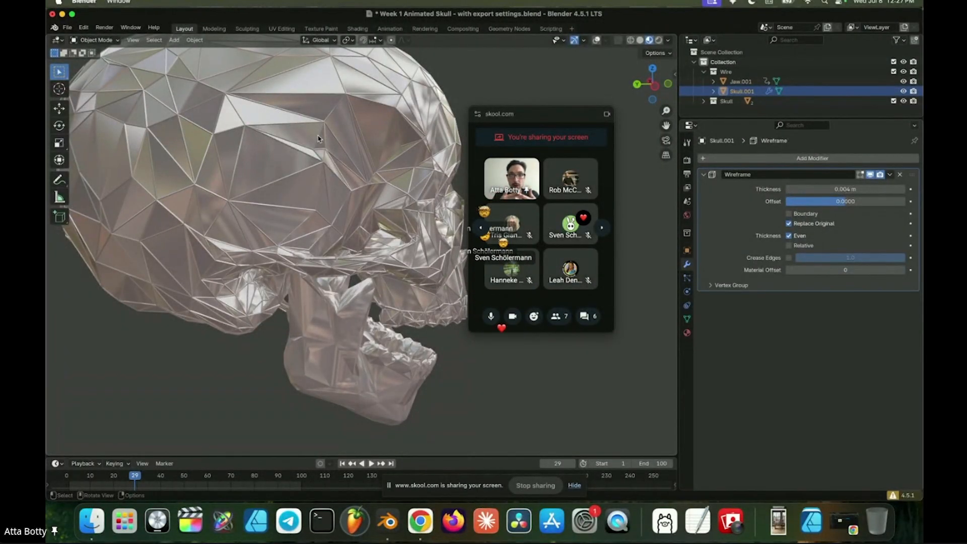
mouse_move(335, 112)
middle_mouse_down()
mouse_move(317, 168)
mouse_move(326, 104)
middle_mouse_up()
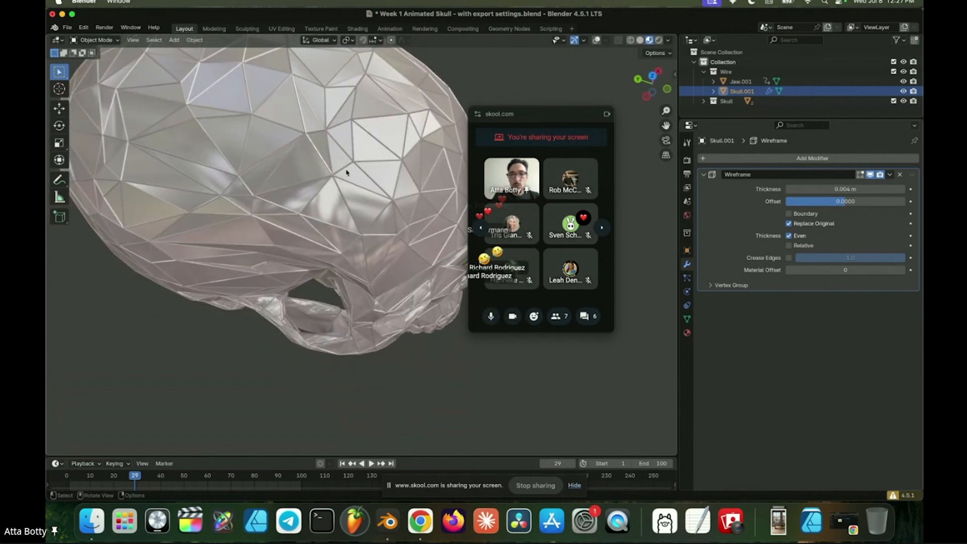
middle_click_drag(382, 190, 375, 146)
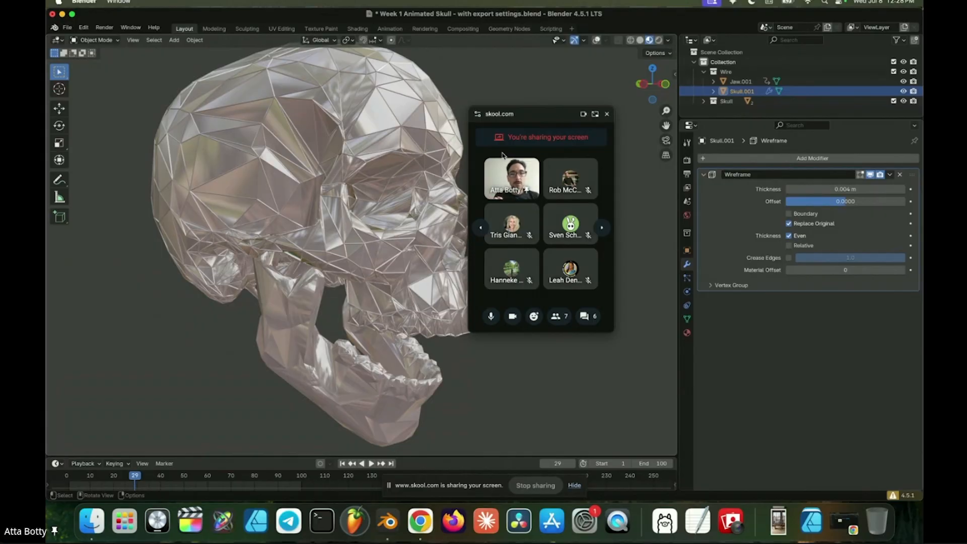
middle_click_drag(379, 181, 379, 176)
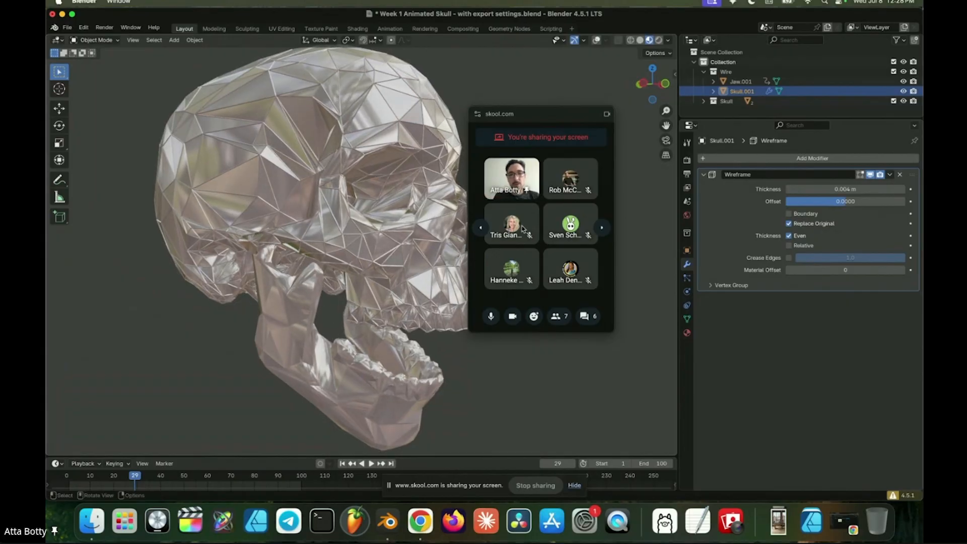
Add a Wireframe modifier to Jaw.001 in the Wire collection
left_click(740, 81)
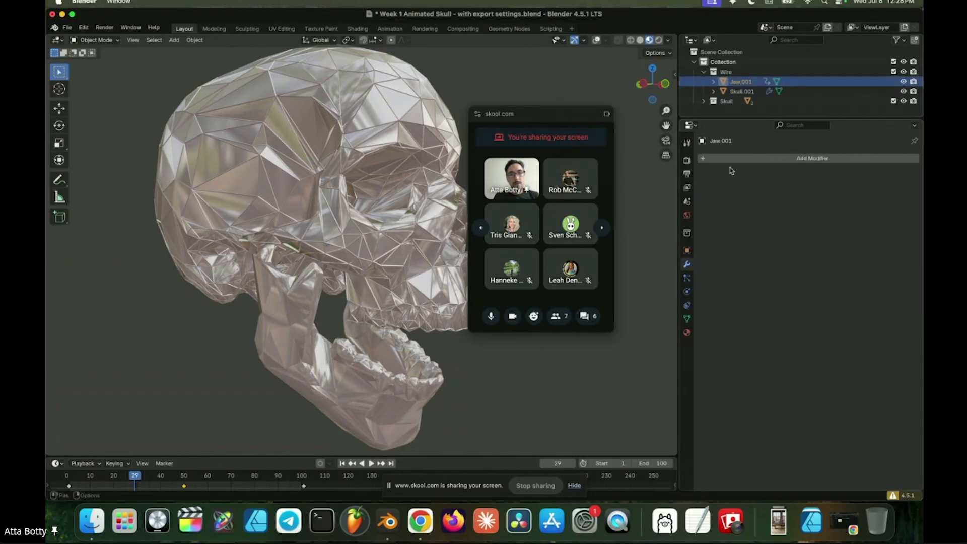
left_click(744, 160)
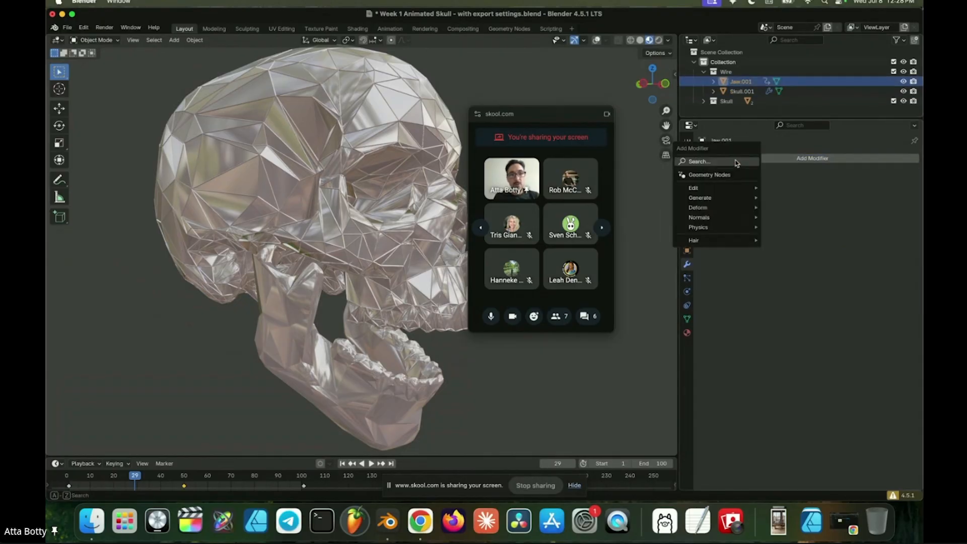
key("space")
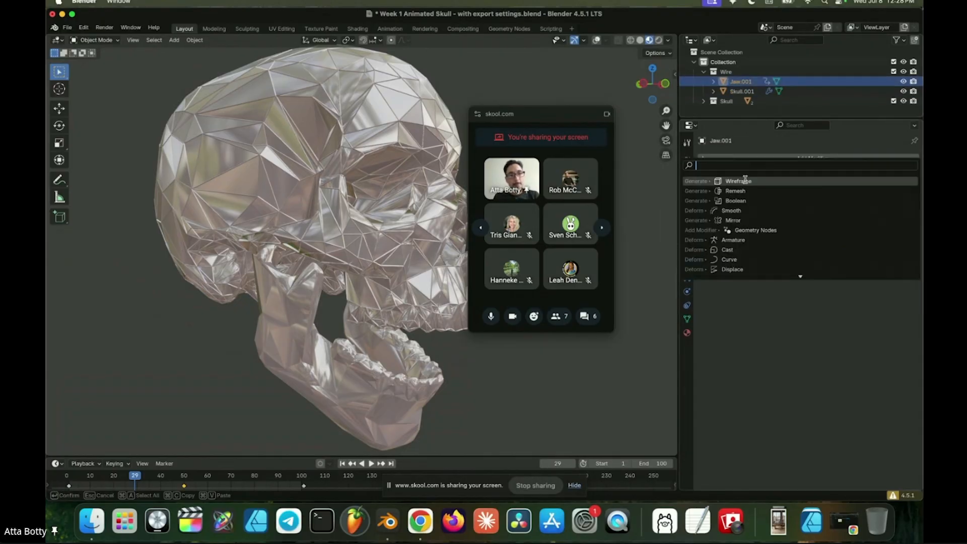
left_click(744, 180)
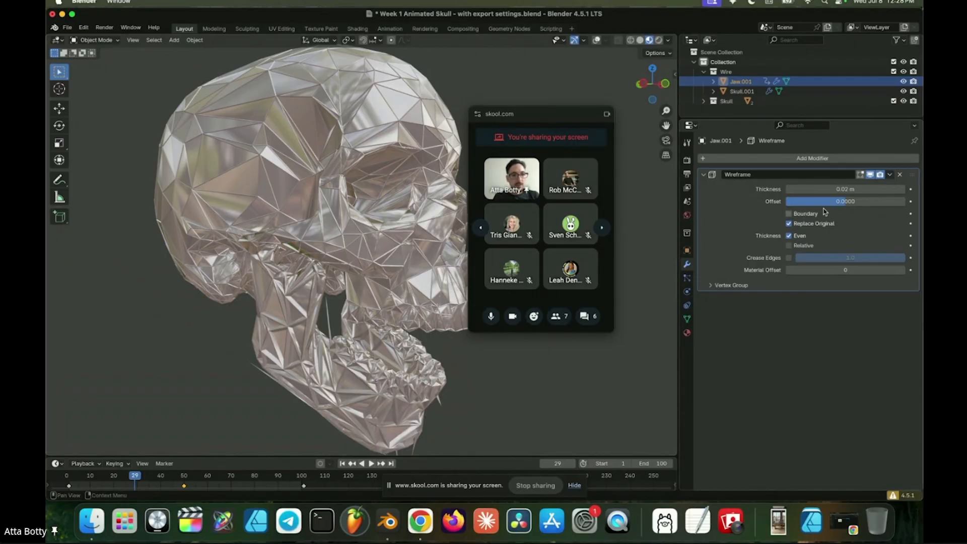
Reduce the Wireframe thickness on Jaw.001 to 0.0074 m and check the jaw from several angles
mouse_move(845, 189)
left_mouse_down()
mouse_move(812, 189)
mouse_move(831, 189)
left_mouse_up()
middle_click_drag(351, 343, 257, 297)
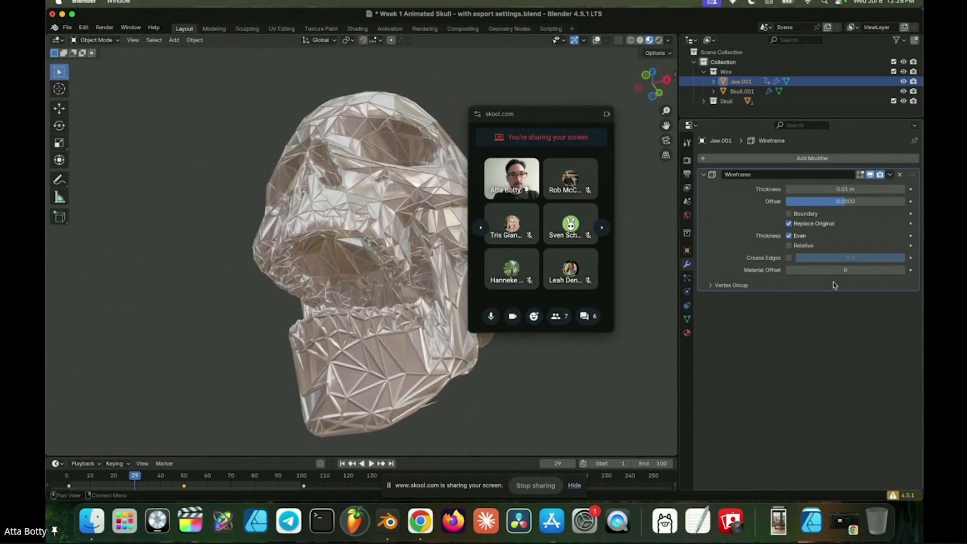
left_click_drag(836, 189, 837, 189)
middle_click_drag(353, 347, 358, 349)
scroll(386, 354, "down", 3)
middle_click_drag(390, 355, 358, 327)
scroll(381, 355, "up", 2)
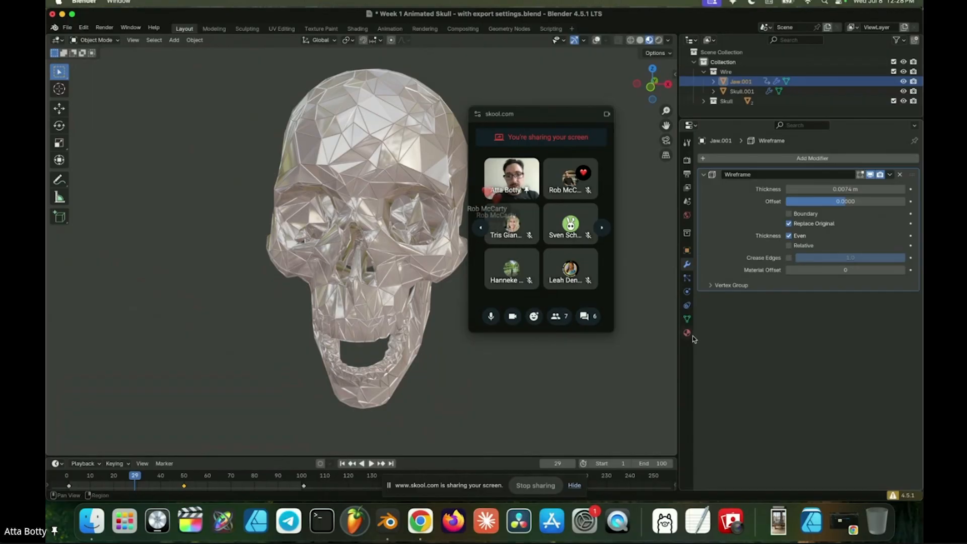
Expand the Skull collection and remove the Skull Bone material slot from both wire copies, Jaw.001 and Skull.001
left_click(741, 91)
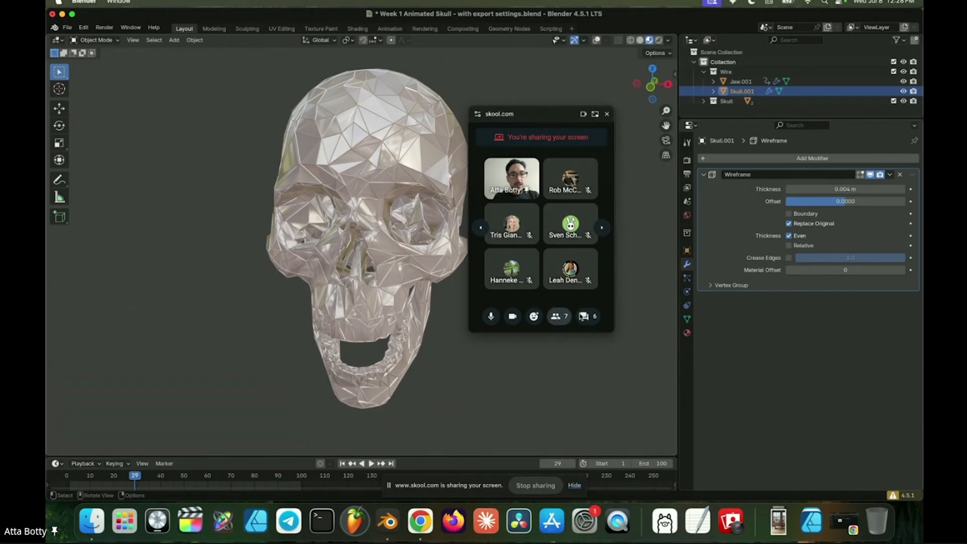
left_click(687, 333)
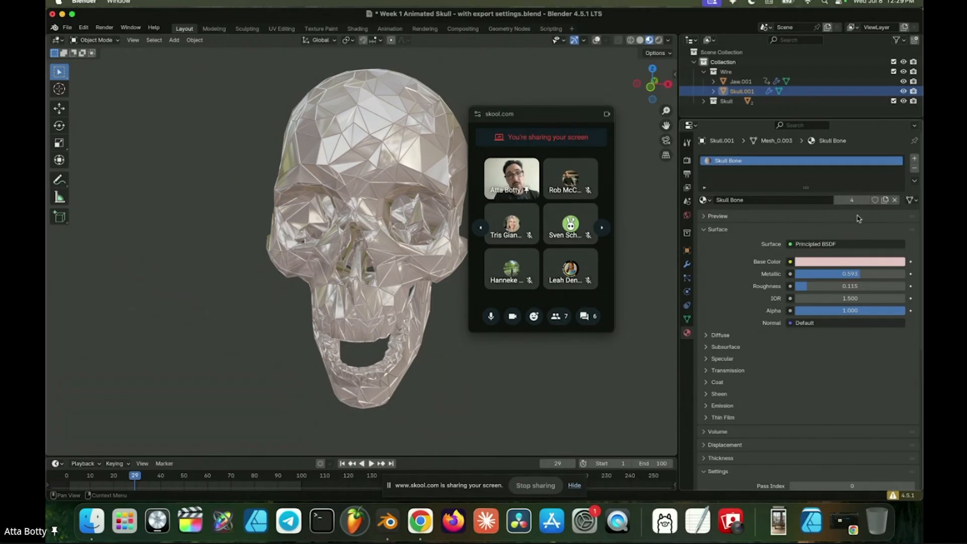
left_click(703, 101)
scroll(737, 108, "down", 1)
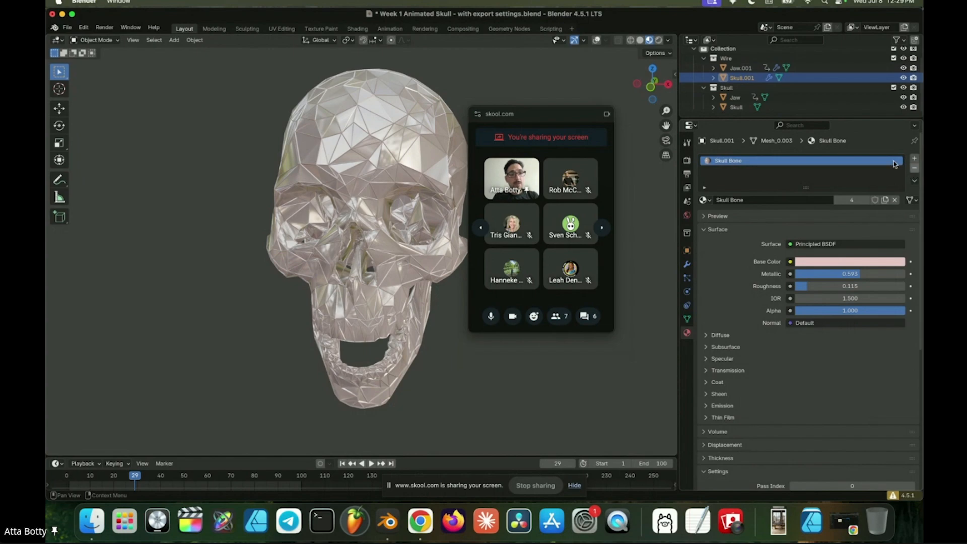
left_click(741, 68)
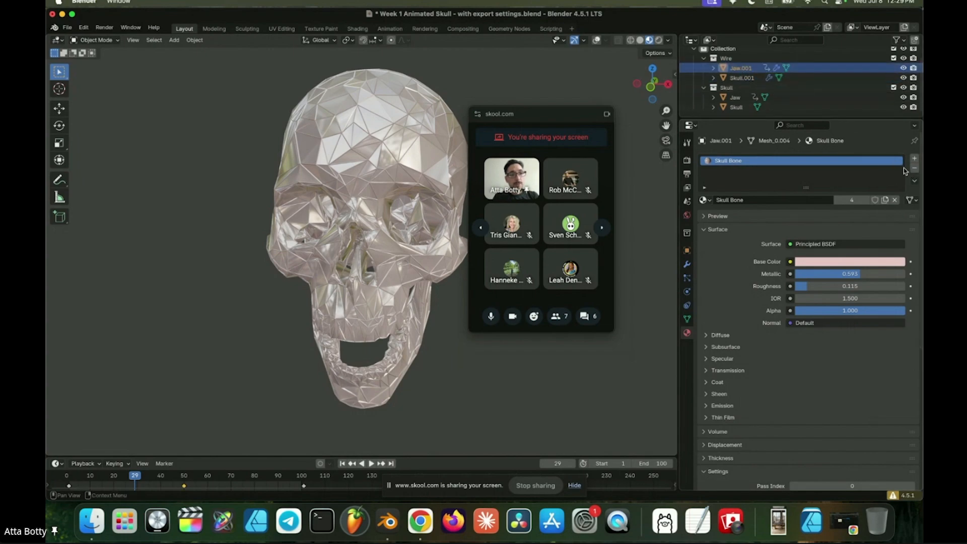
left_click(914, 168)
middle_click_drag(318, 222, 353, 184)
left_click(741, 78)
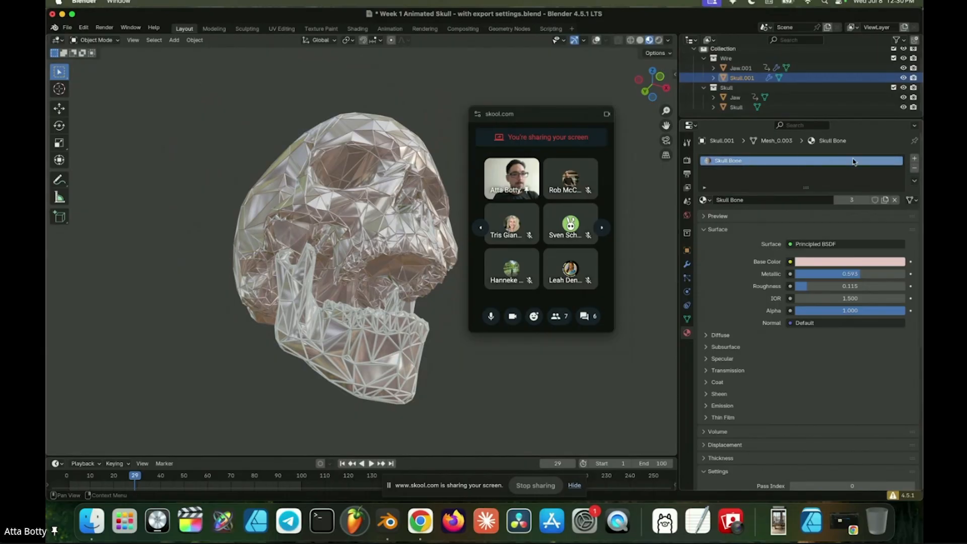
left_click(914, 168)
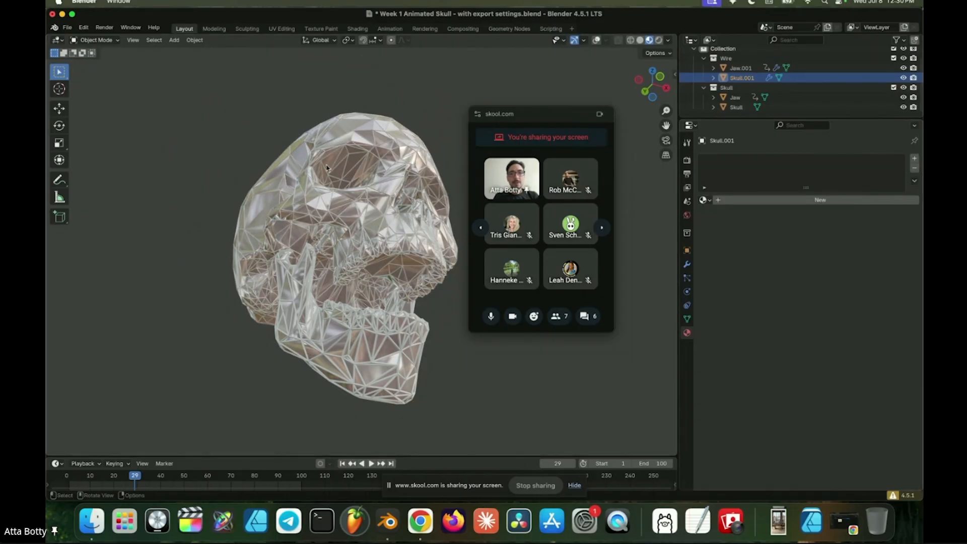
Examine how the unmaterialed wireframe sits on the skull from the front, sides and back, near and far
middle_click_drag(338, 168, 360, 212)
scroll(353, 214, "up", 5)
middle_click_drag(297, 222, 224, 227)
scroll(327, 216, "down", 4)
middle_click_drag(329, 211, 274, 231)
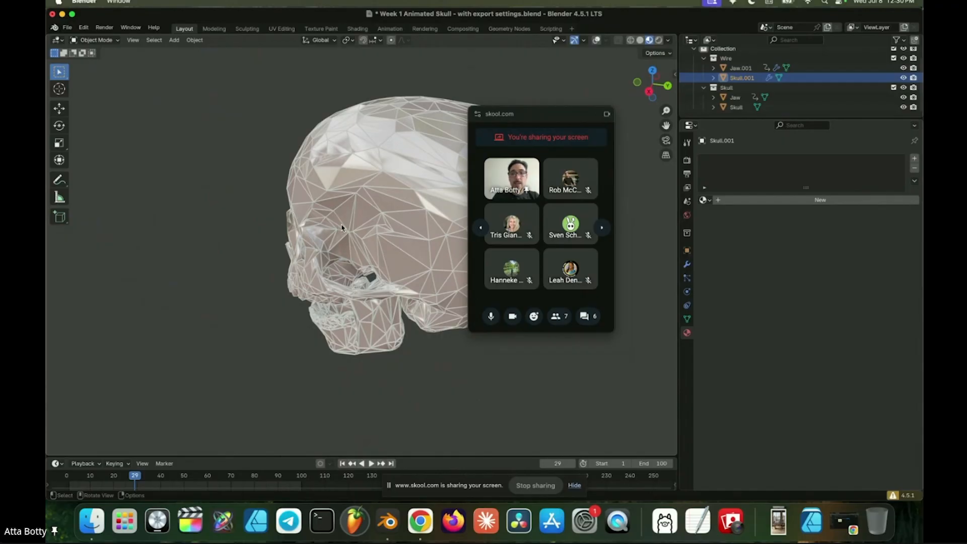
scroll(342, 222, "up", 3)
middle_click_drag(351, 188, 371, 201)
scroll(388, 145, "down", 4)
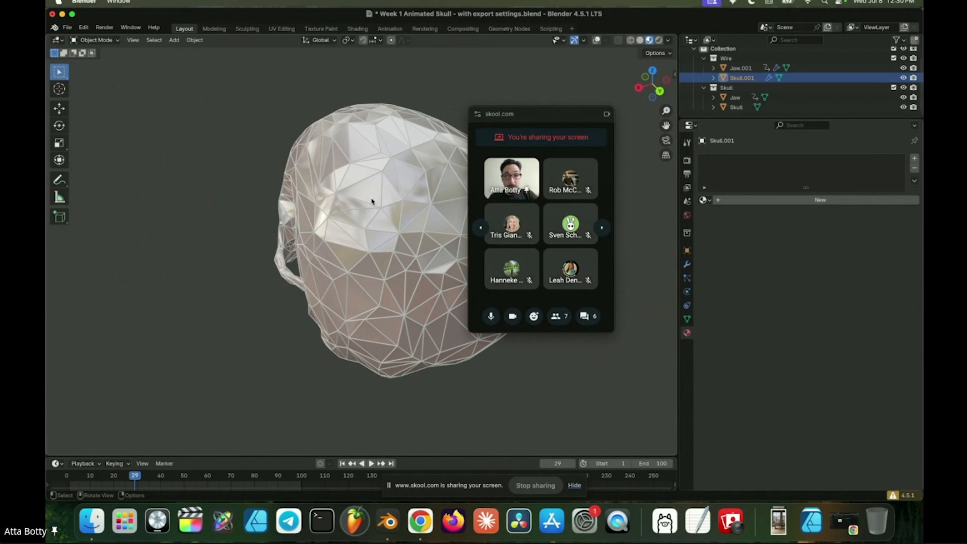
middle_click_drag(372, 202, 521, 166)
Create a new material on Skull.001 in the Wire collection
left_click(752, 68)
left_click(752, 78)
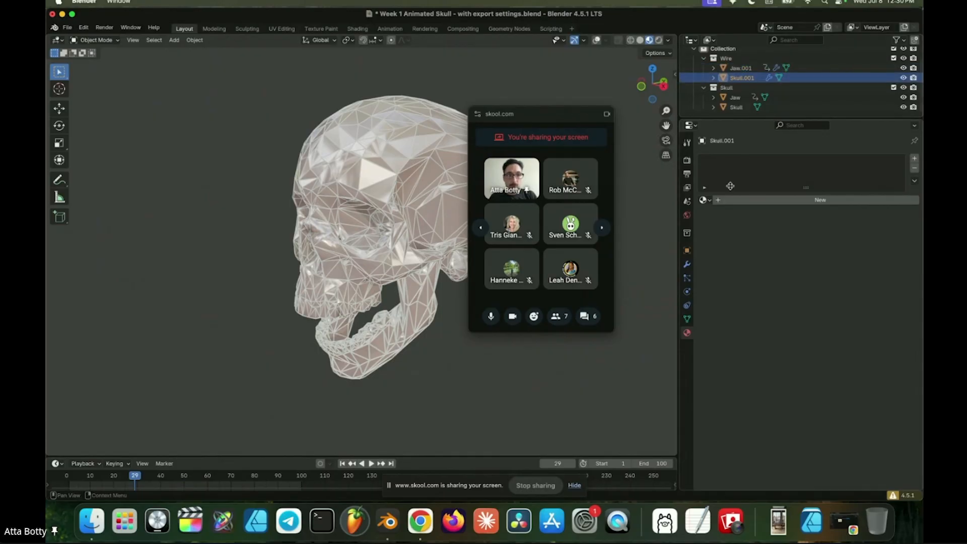
left_click(795, 204)
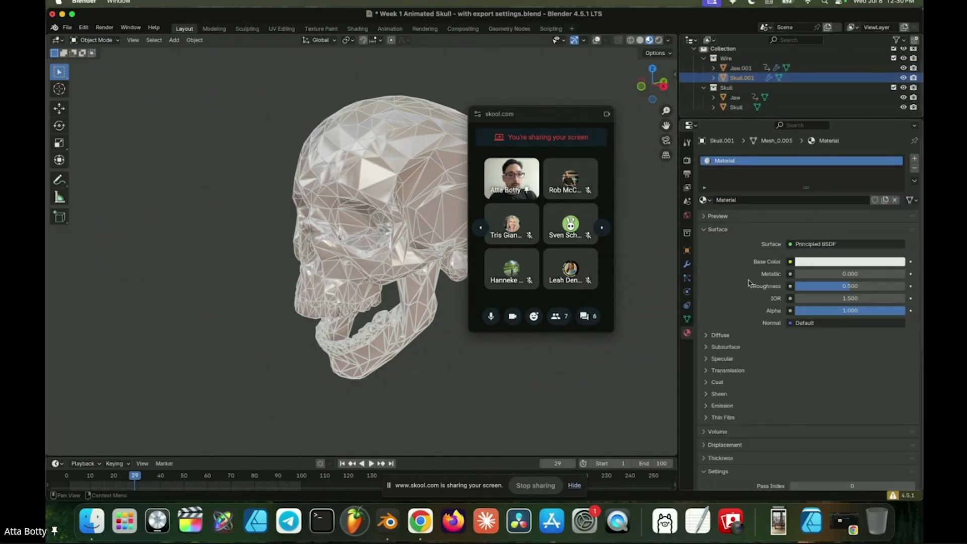
Set the base color of Skull.001's new material to black and rename the material Black
left_click(805, 263)
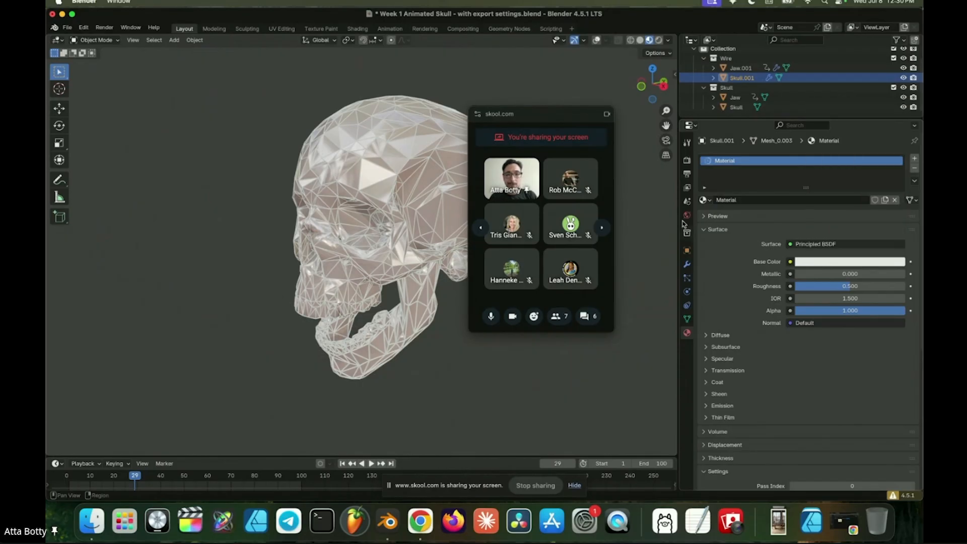
left_click(822, 263)
left_click_drag(895, 111, 896, 178)
middle_click_drag(304, 176, 433, 117)
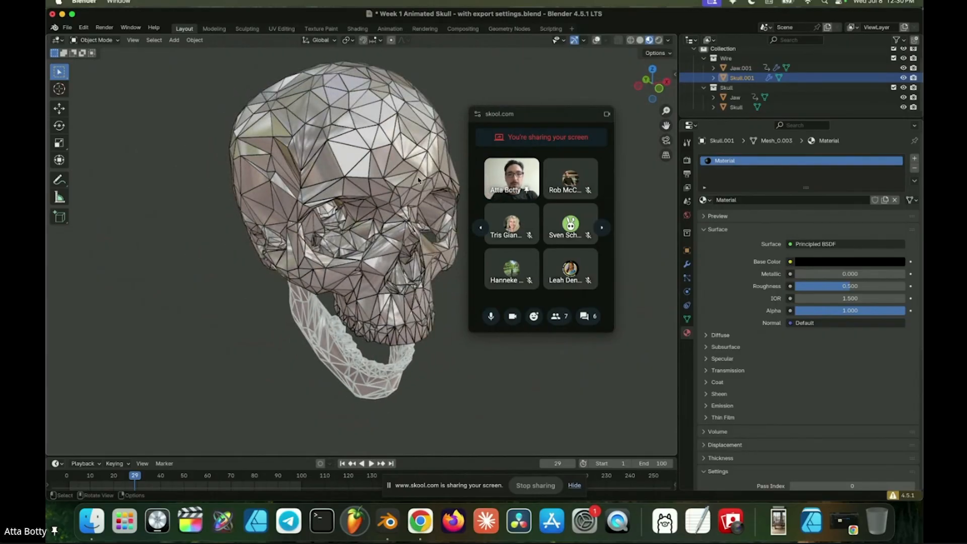
double_click(726, 160)
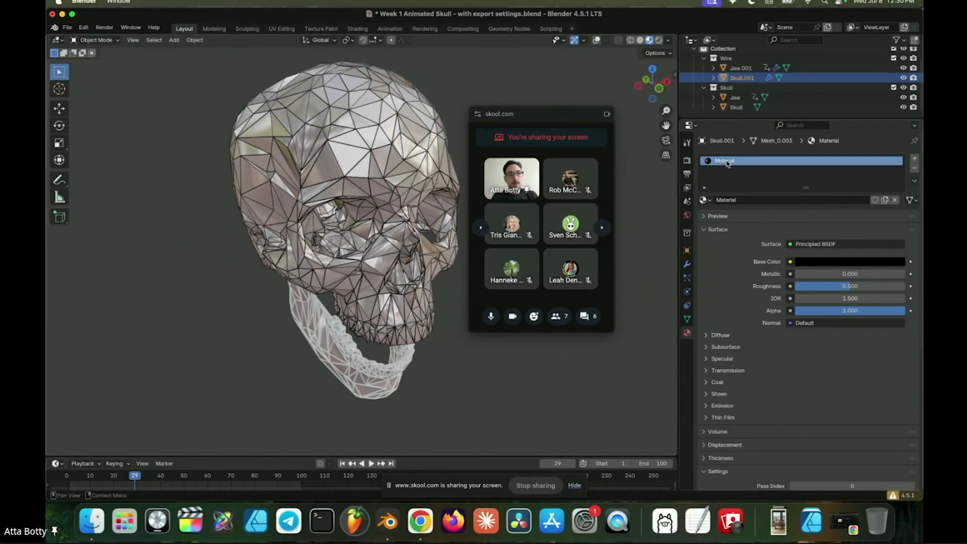
type("Black")
key("Return")
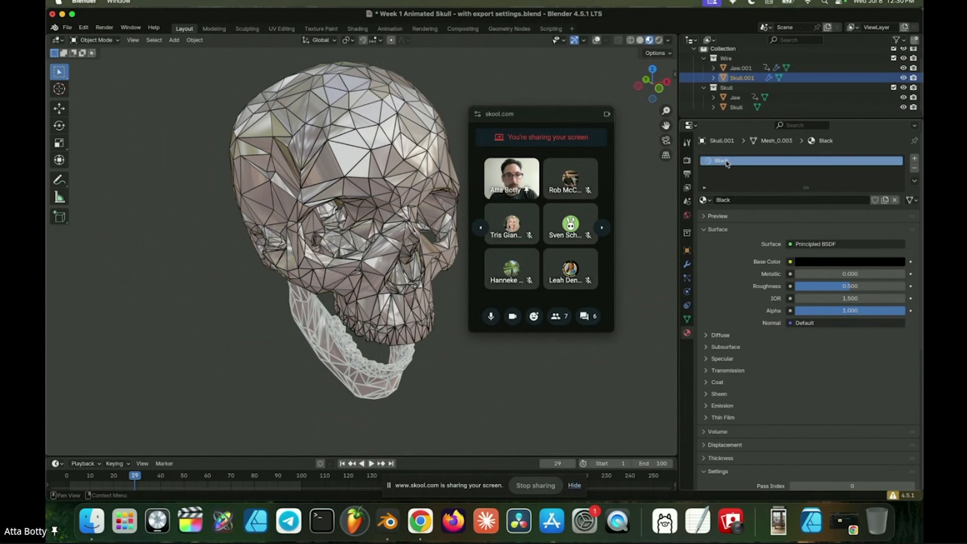
Assign the existing Black material to Jaw.001 in the Wire collection
left_click(741, 68)
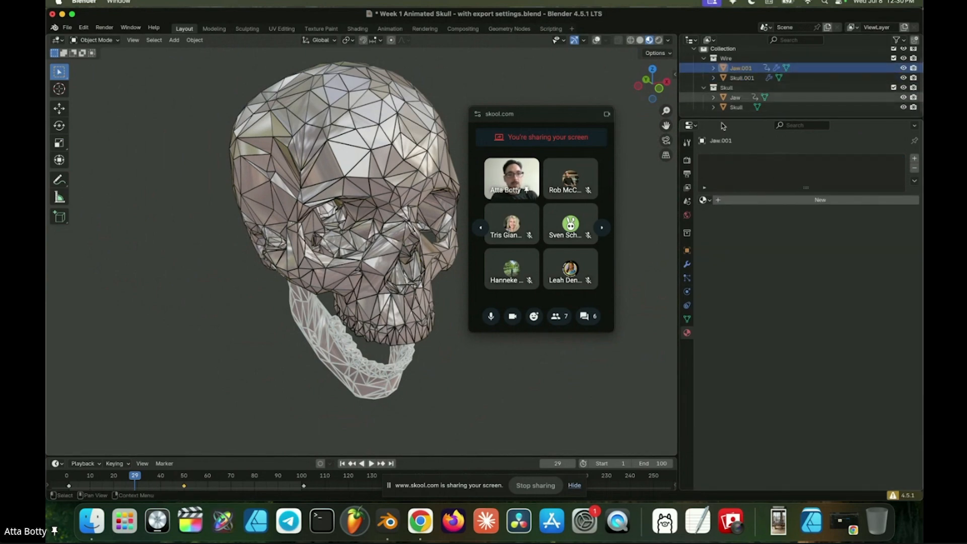
left_click(705, 200)
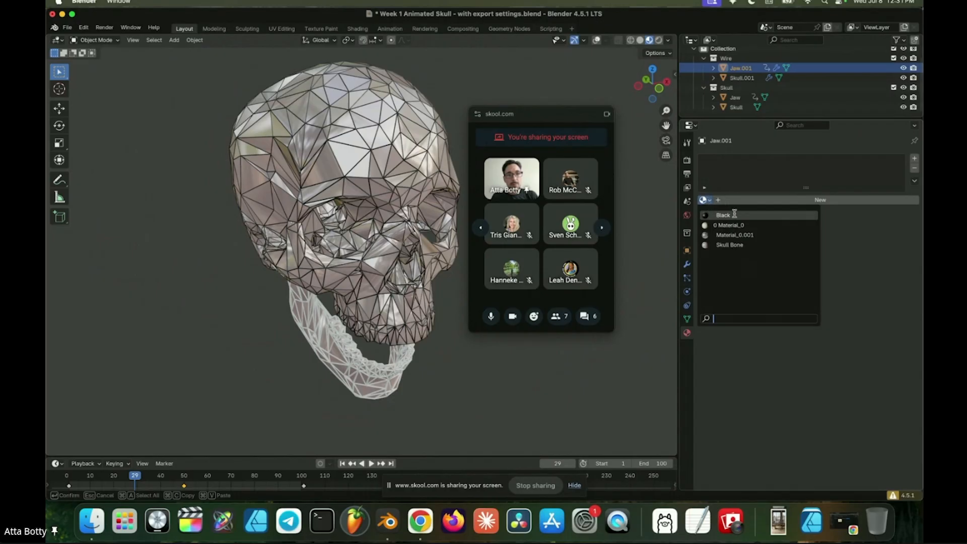
left_click(731, 214)
Play the jaw animation and examine the black wireframe on the skull and jaw from the front and sides
scroll(302, 211, "down", 2)
middle_click_drag(312, 217, 382, 192)
key("space")
scroll(350, 219, "up", 4)
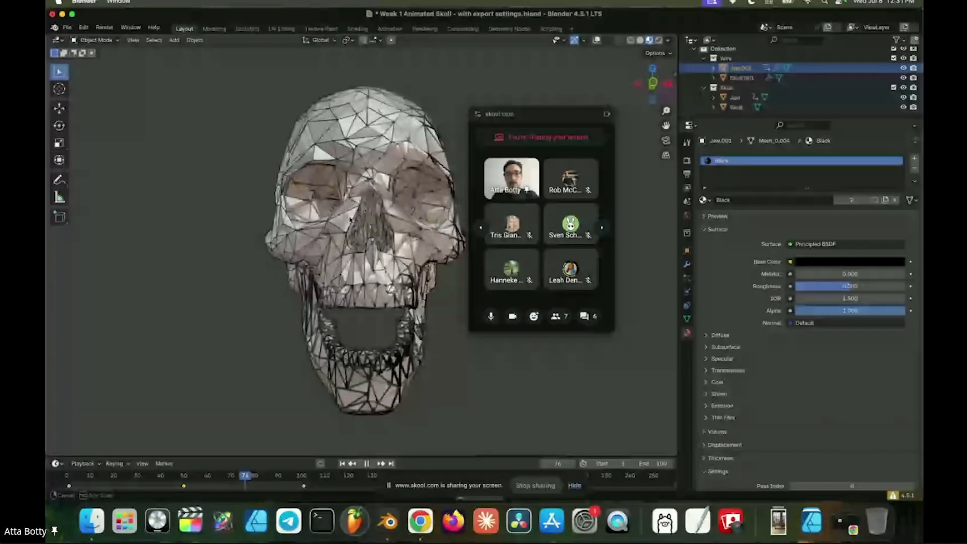
middle_click_drag(350, 219, 426, 147)
key("Escape")
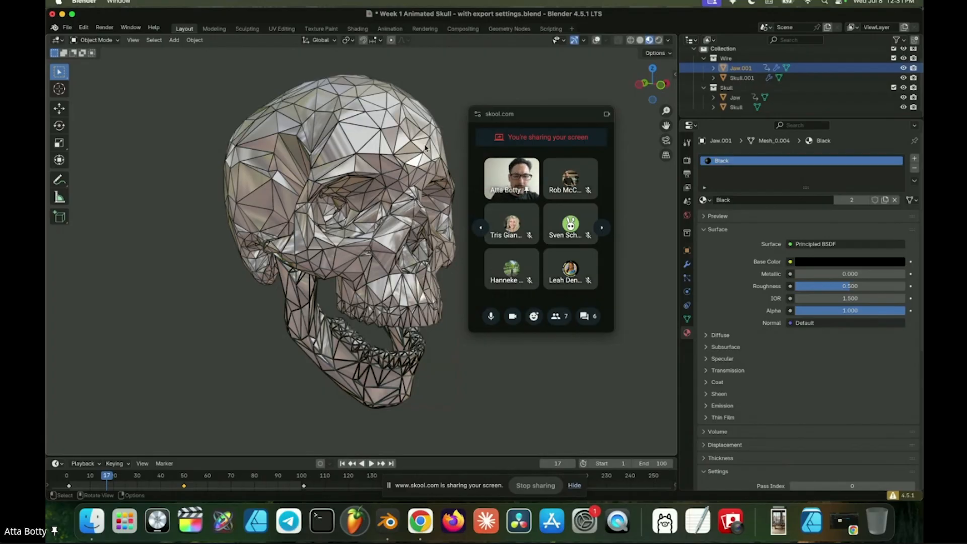
middle_click_drag(337, 180, 377, 168)
middle_click_drag(366, 174, 320, 204)
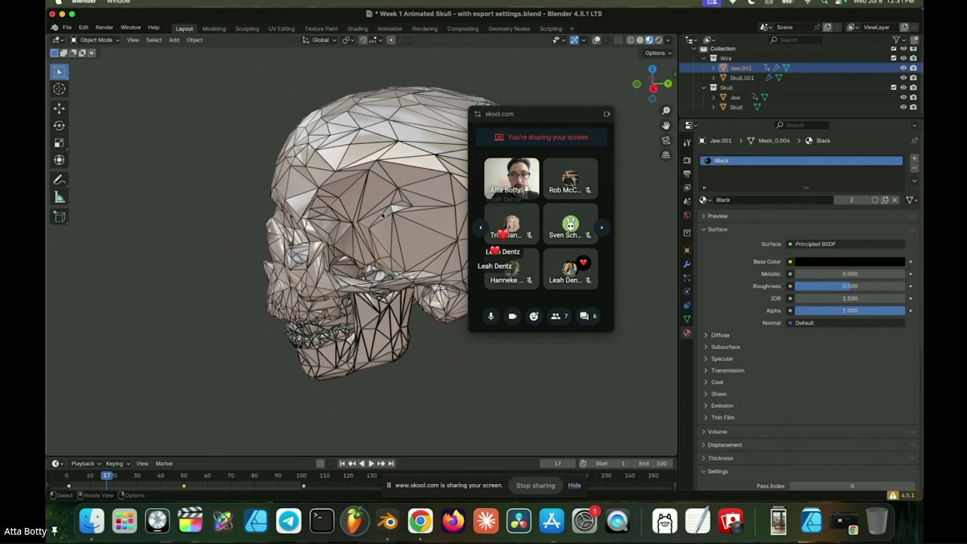
middle_click_drag(353, 203, 437, 202)
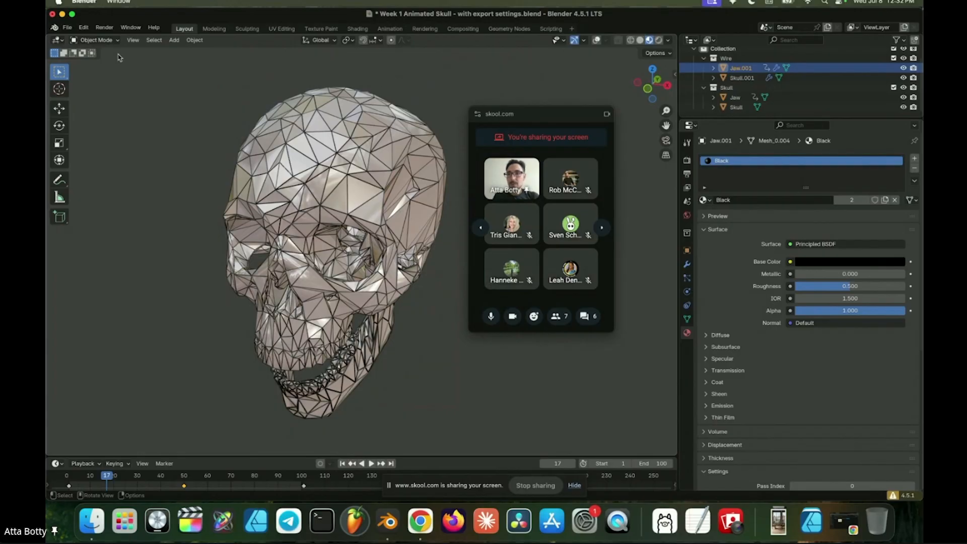
Switch to Finder and browse the NY 2026 folder on the Lexar drive
left_click(96, 530)
left_click_drag(690, 113, 352, 145)
left_click(225, 139)
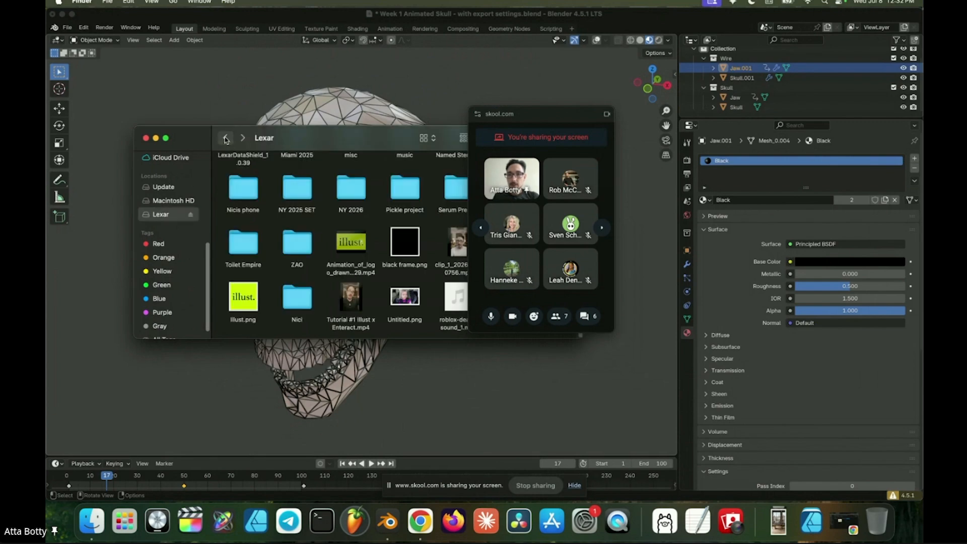
double_click(359, 201)
scroll(358, 247, "down", 5)
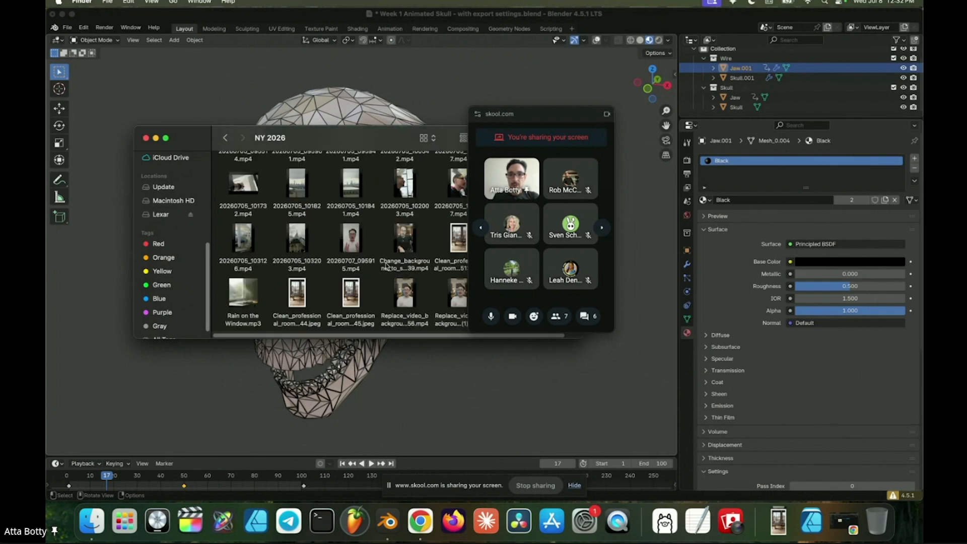
Find the Screen_Recording_20260705_102943_Chrome (1).mp4 file in the NY 2026 folder and open it
left_click_drag(381, 135, 246, 107)
scroll(295, 239, "up", 5)
mouse_move(204, 232)
scroll(204, 233, "up", 1)
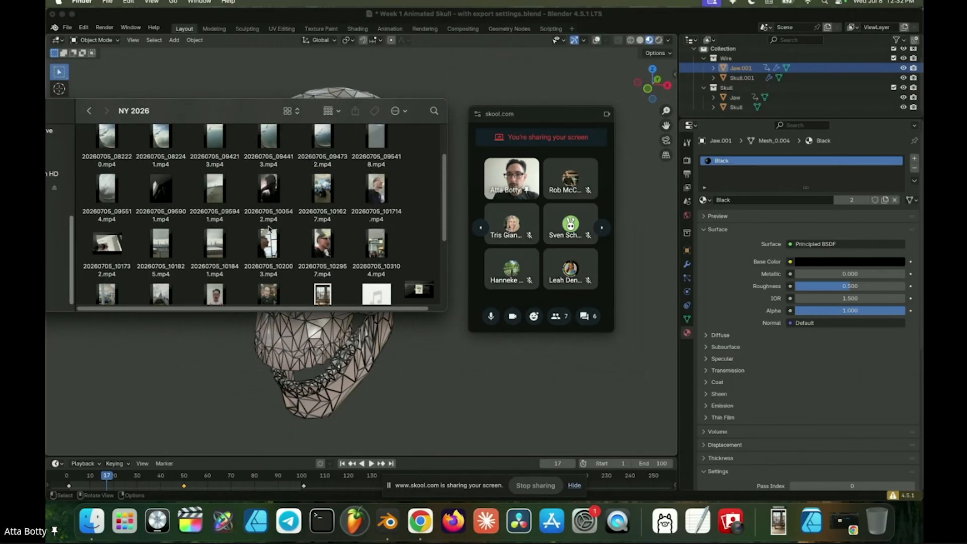
scroll(270, 229, "down", 5)
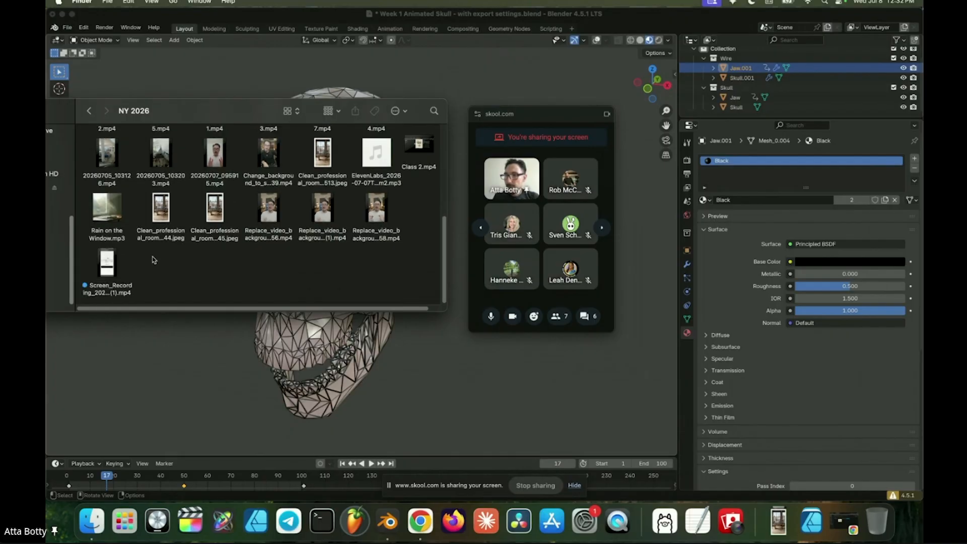
left_click(106, 272)
double_click(112, 274)
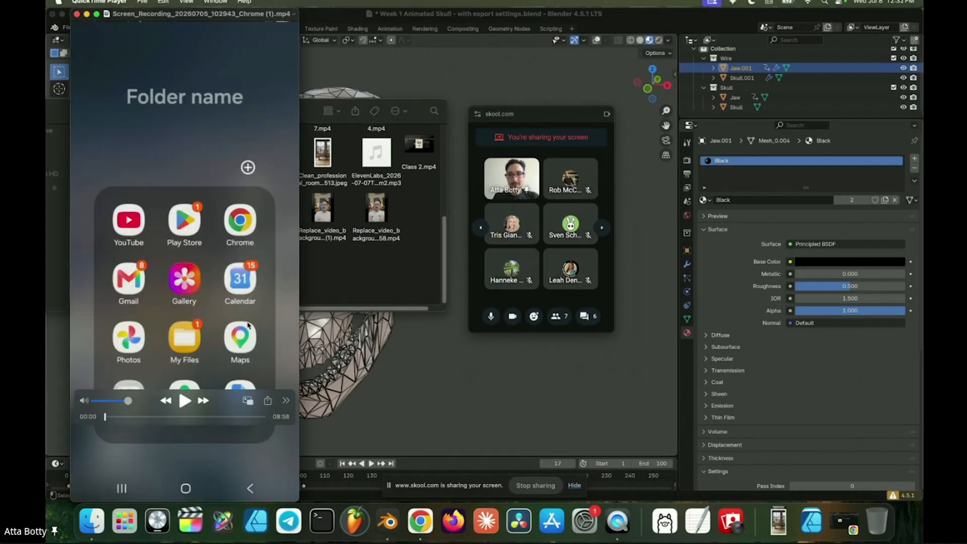
Play the screen recording from about 01:54 to view the Crystal Skull AR example
left_click_drag(107, 420, 138, 422)
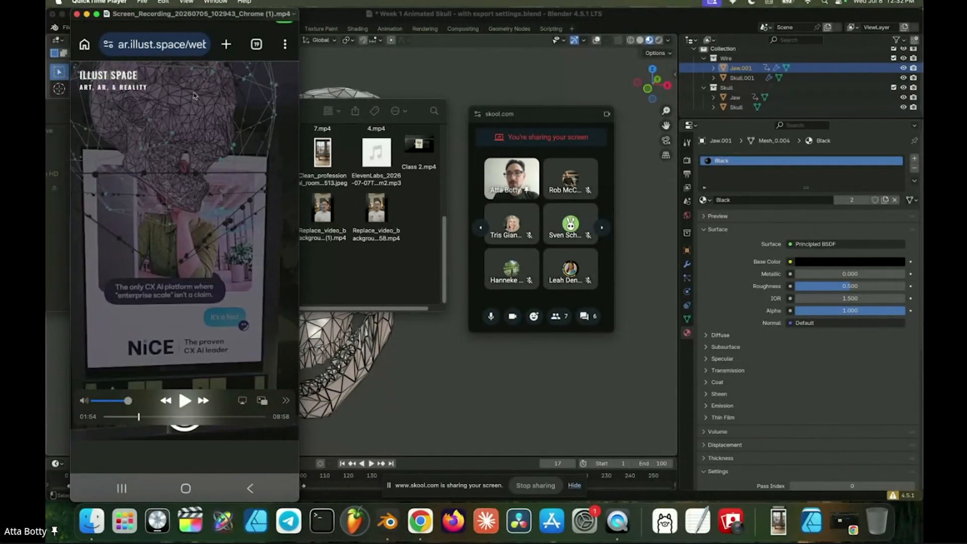
left_click_drag(193, 22, 494, 25)
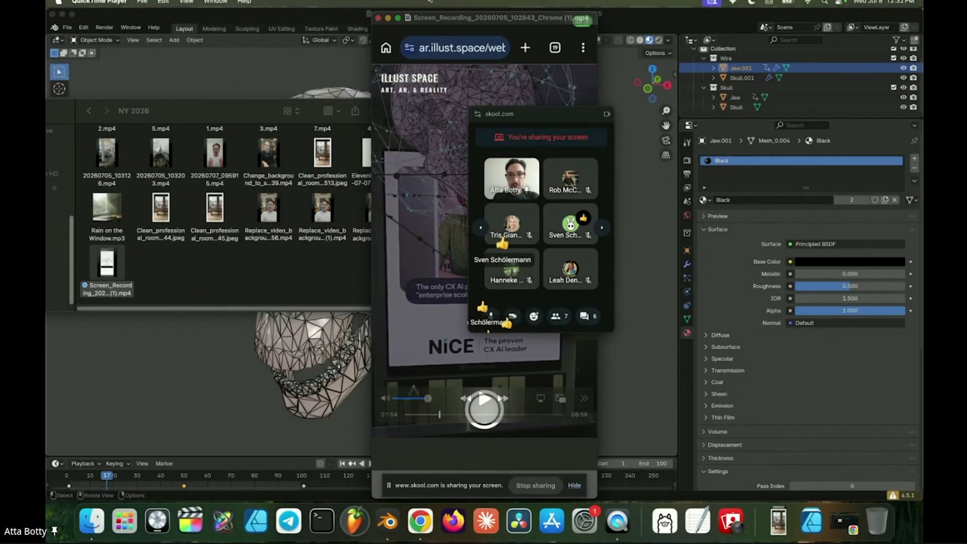
left_click(484, 398)
left_click_drag(425, 122, 304, 119)
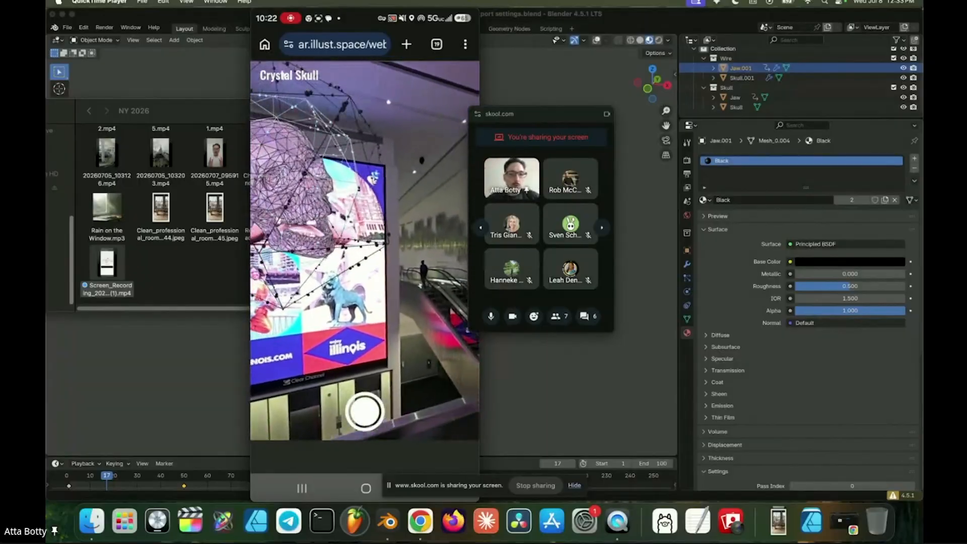
mouse_move(384, 18)
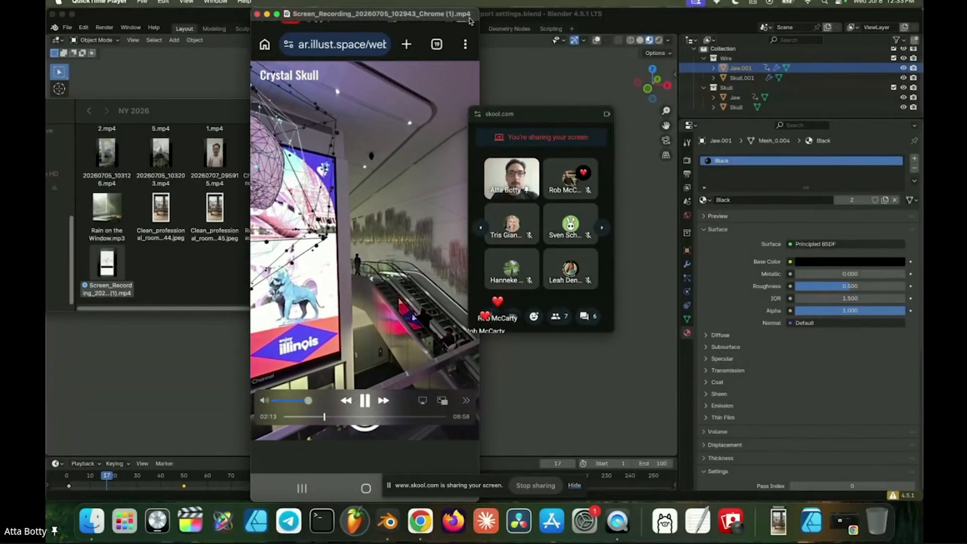
Close the screen recording and the NY 2026 Finder window
left_click(257, 13)
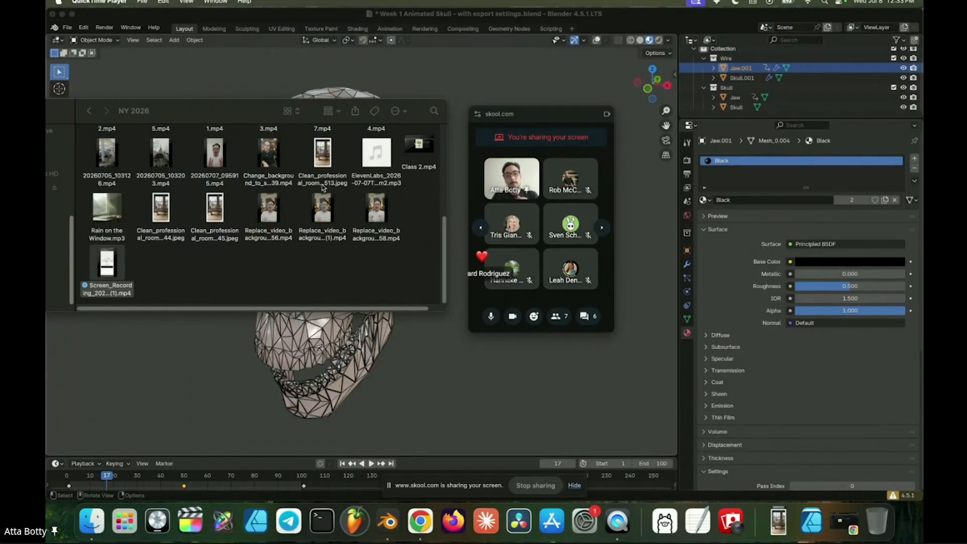
left_click_drag(198, 117, 297, 132)
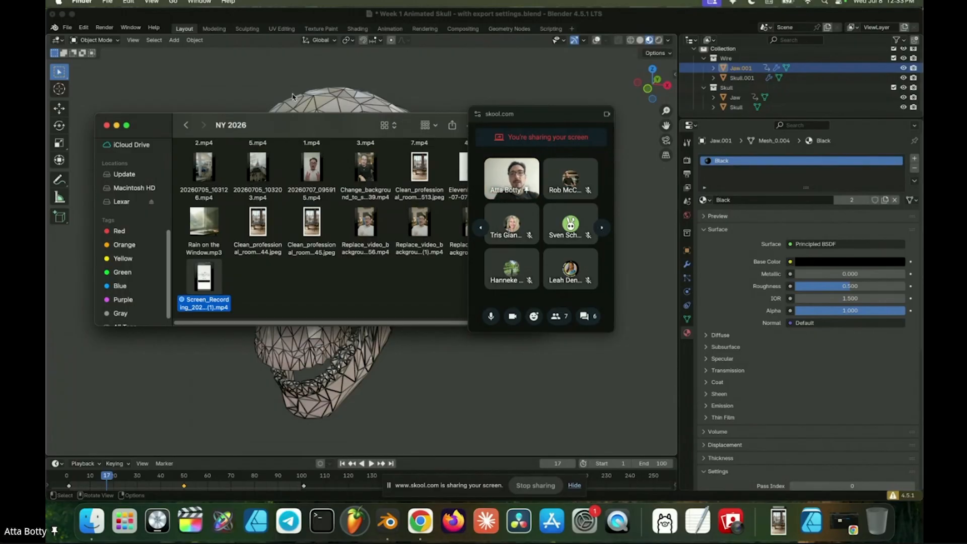
left_click_drag(283, 123, 250, 116)
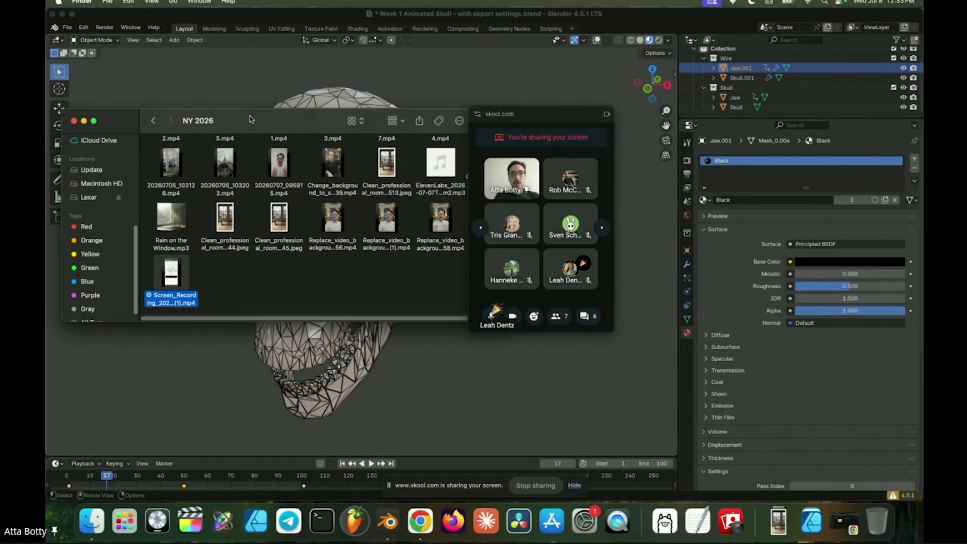
left_click(76, 119)
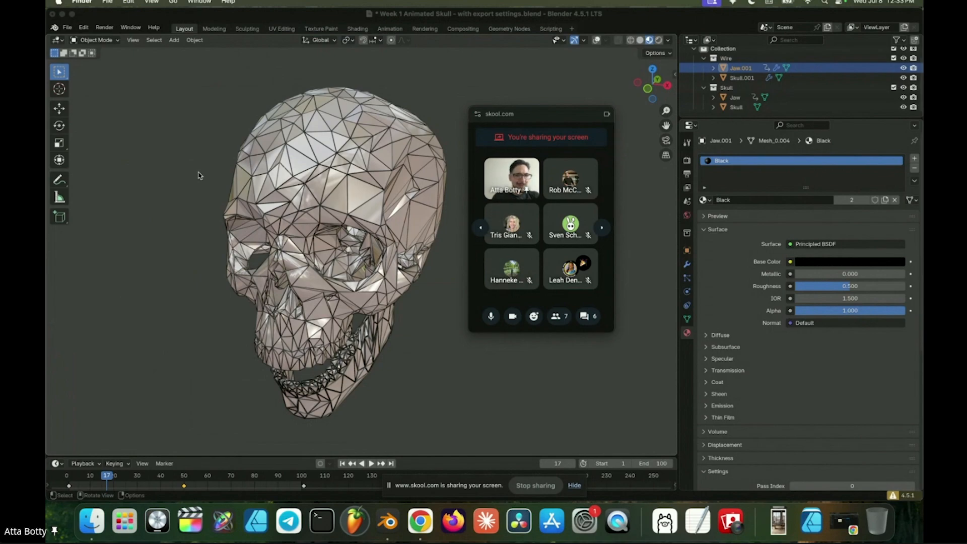
Return to Blender, play the jaw animation and check the wireframed skull from the front and both sides
middle_click_drag(199, 175, 317, 211)
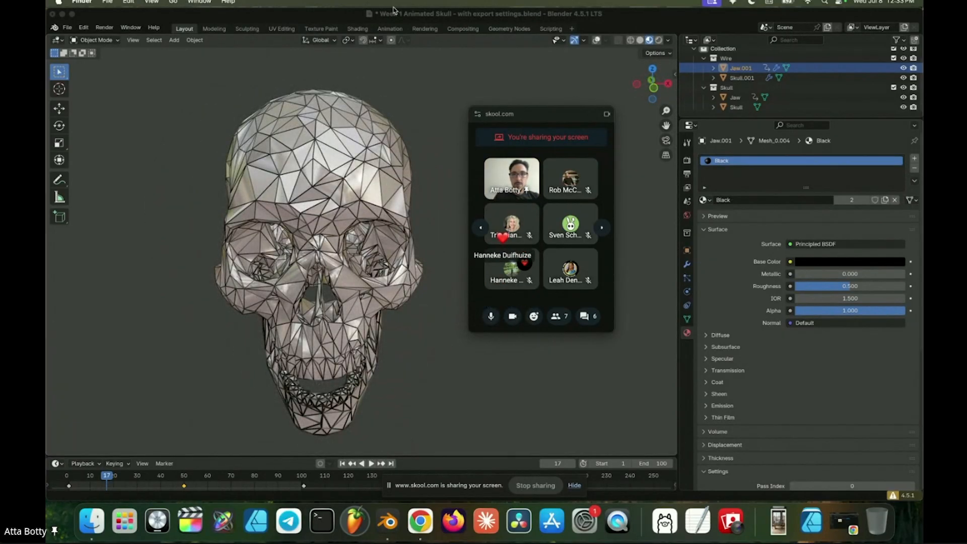
left_click(351, 19)
mouse_move(363, 168)
middle_mouse_down()
mouse_move(337, 168)
mouse_move(343, 161)
mouse_move(321, 152)
mouse_move(334, 215)
mouse_move(346, 177)
middle_mouse_up()
key("space")
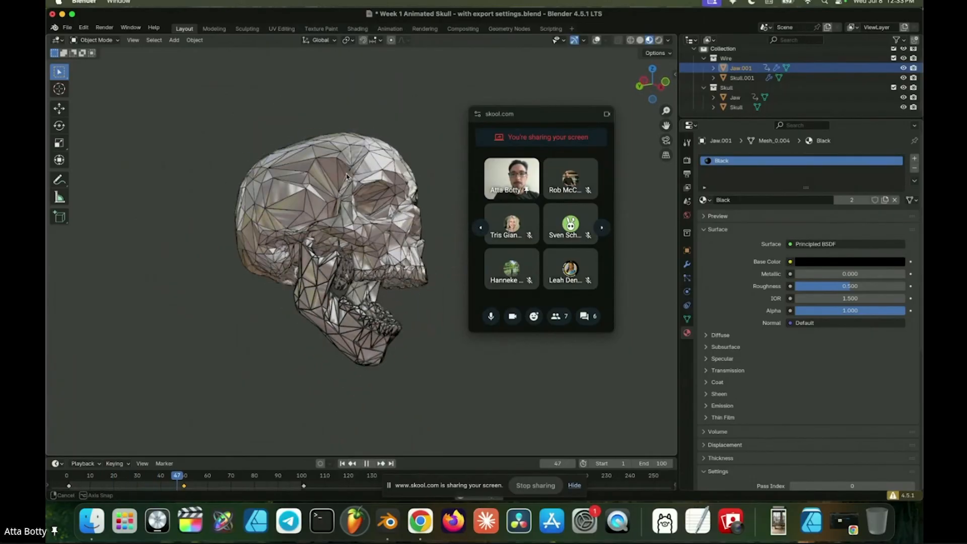
middle_click_drag(346, 177, 282, 201)
key("space")
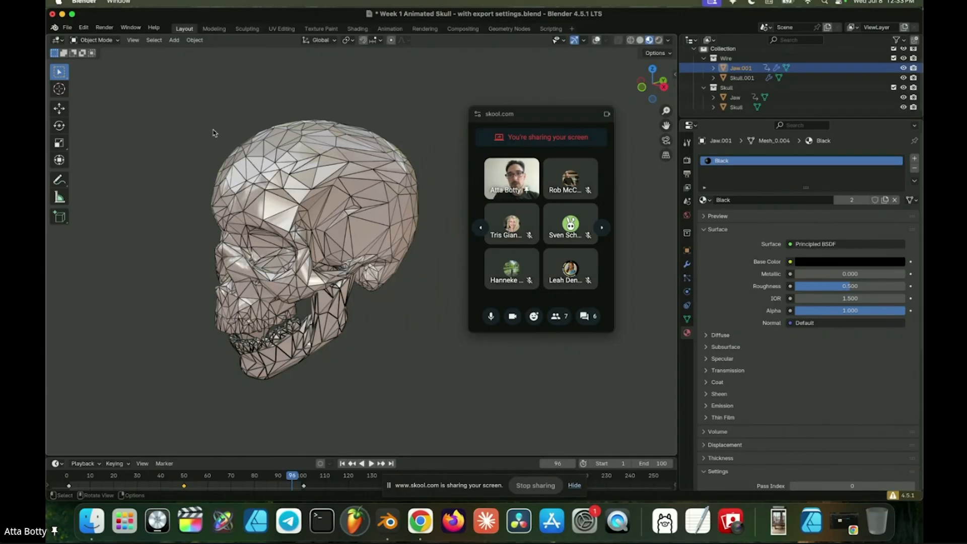
left_click_drag(139, 81, 443, 411)
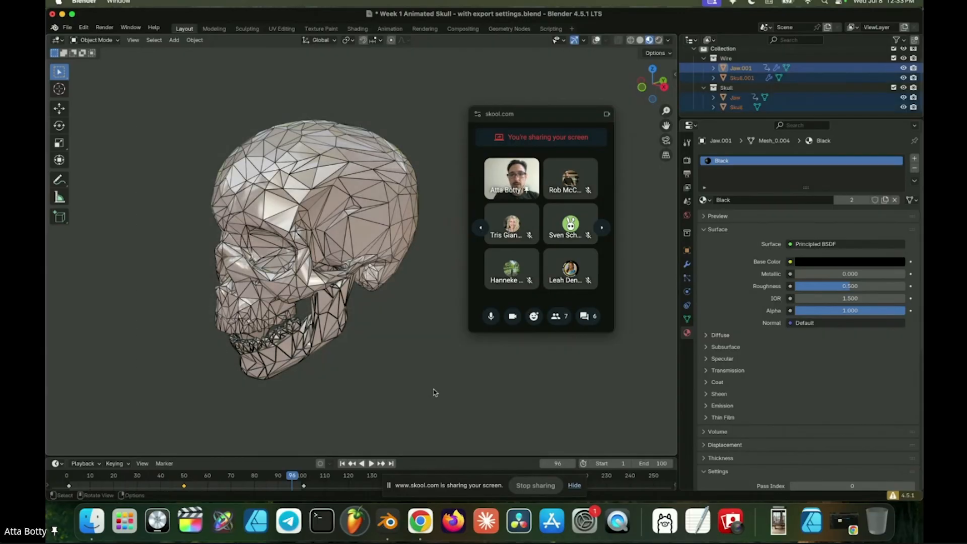
middle_click_drag(339, 331, 372, 321)
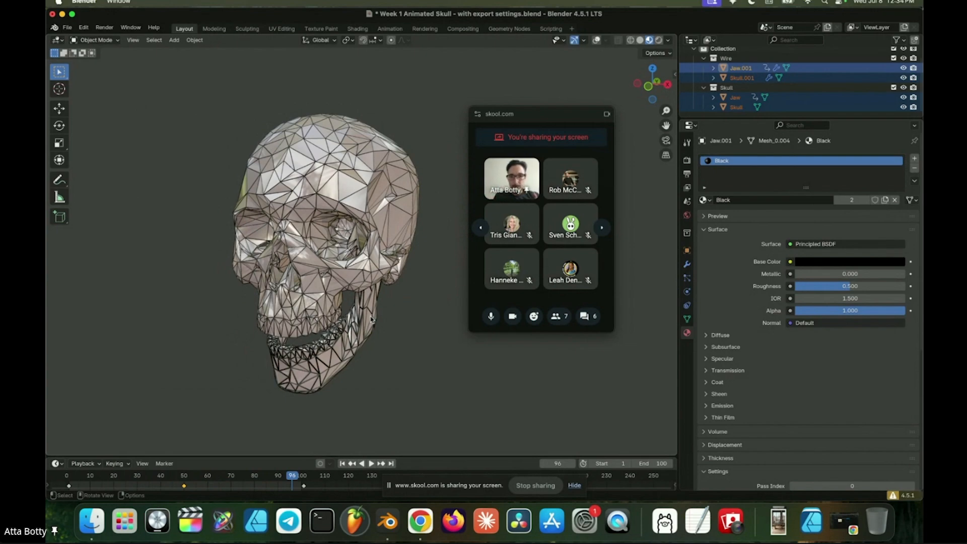
left_click(405, 334)
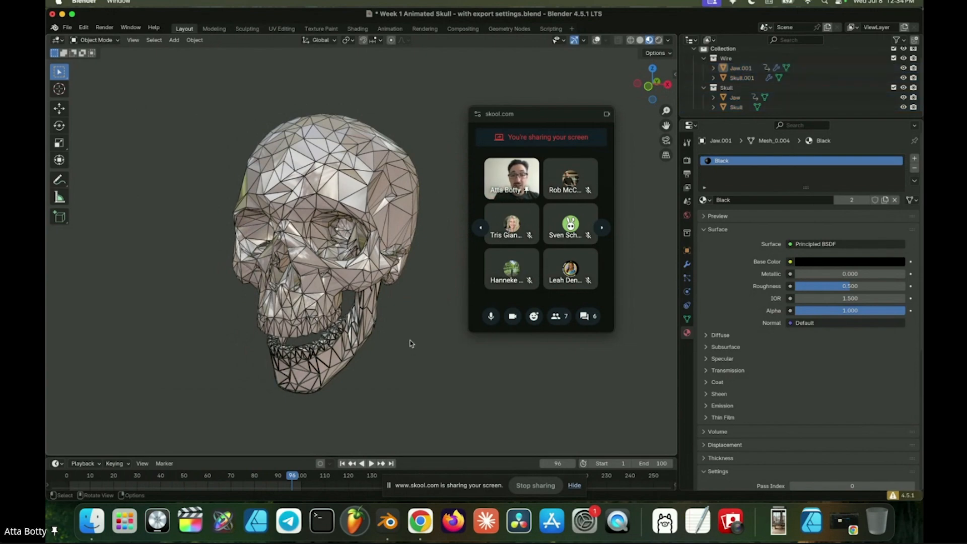
Turn on the viewport overlays and select all the skull, jaw and wire objects
key("a")
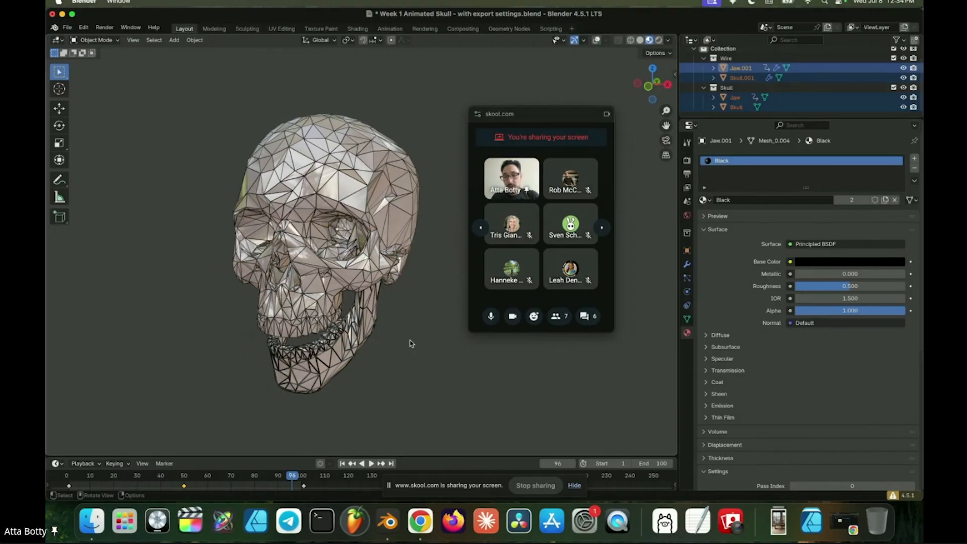
left_click(597, 42)
middle_click_drag(401, 194, 377, 285)
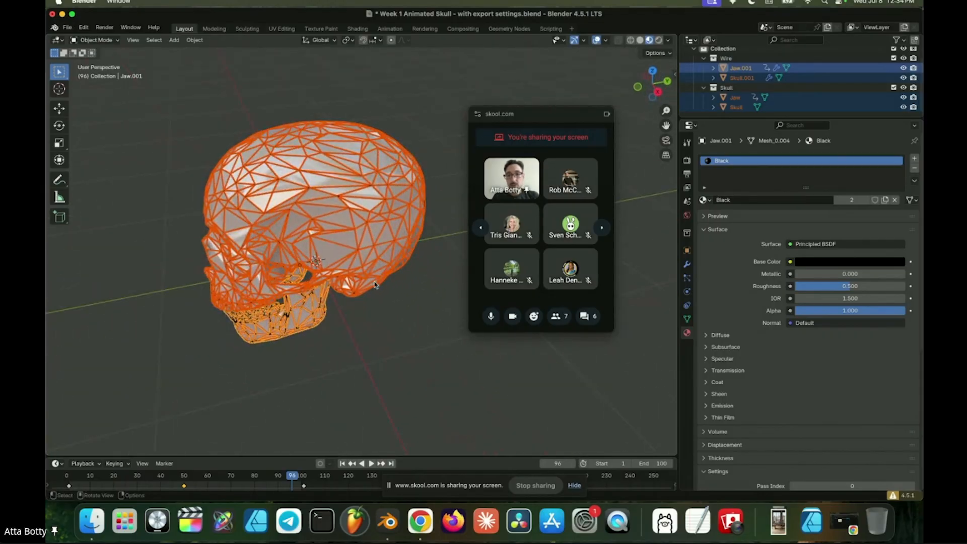
left_click(384, 360)
key("a")
middle_click_drag(315, 257, 383, 245)
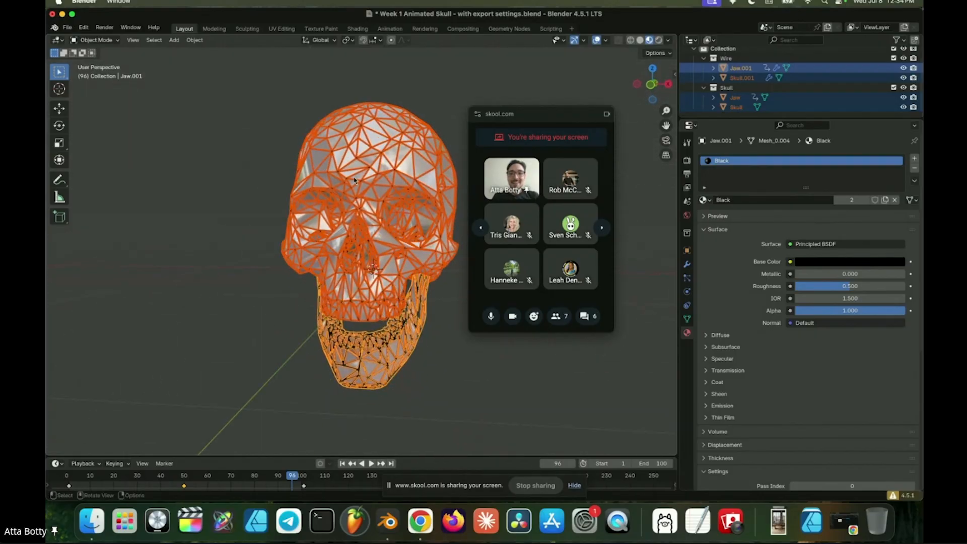
Open the glTF 2.0 export for the selected skull objects and expand the Include, Transform, Data and Animation options
left_click(70, 28)
mouse_move(96, 176)
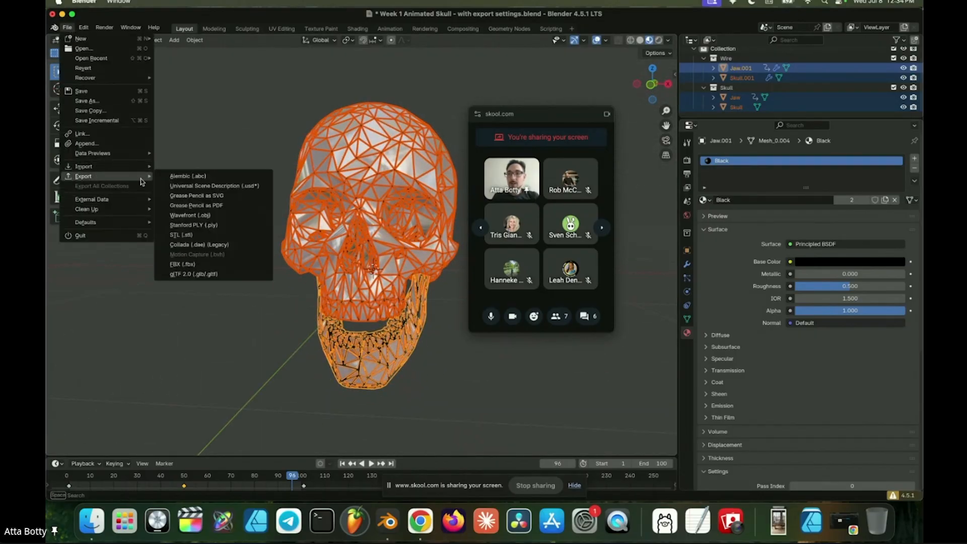
left_click(214, 276)
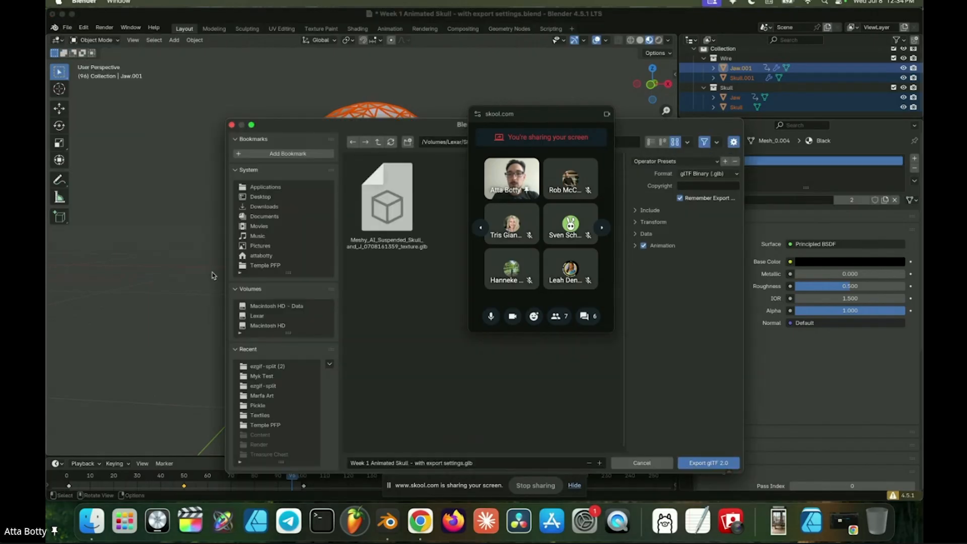
left_click_drag(260, 41, 112, 72)
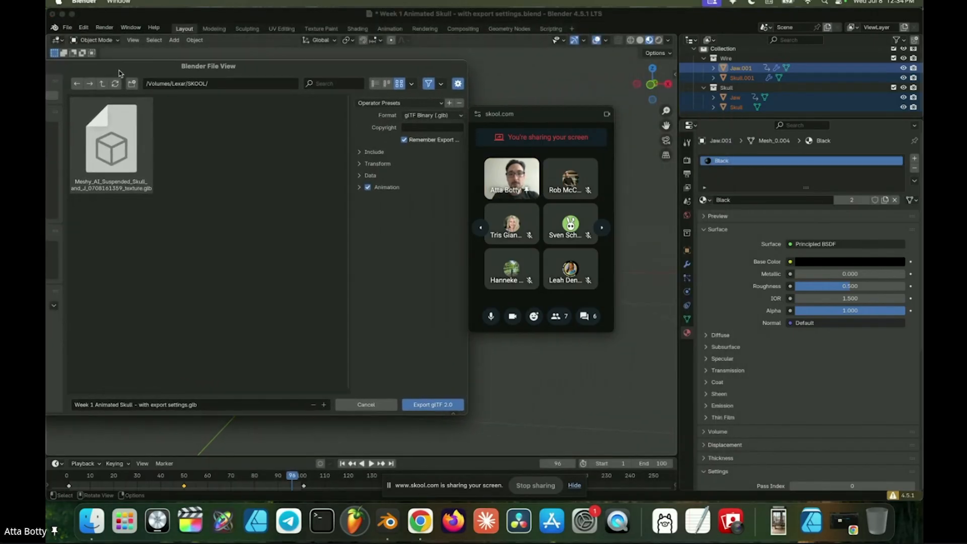
left_click(356, 151)
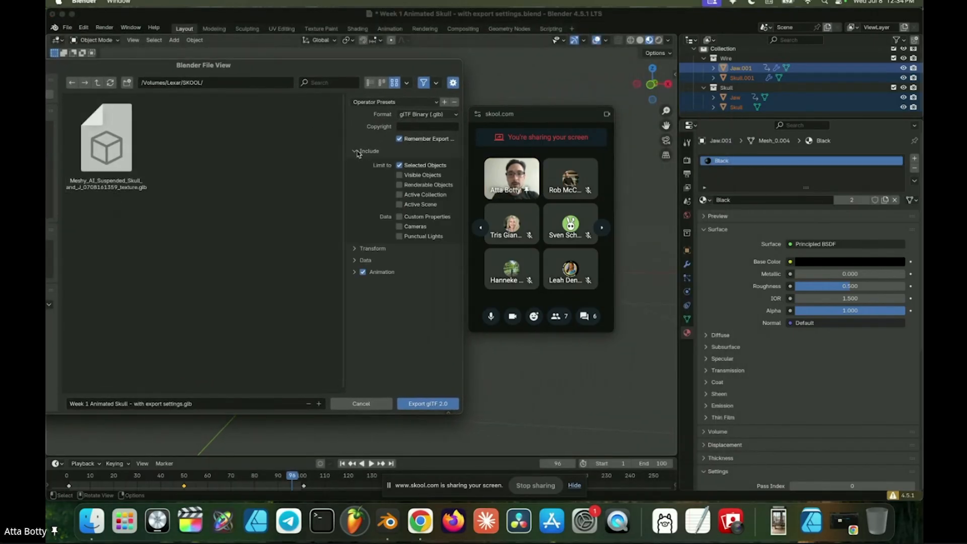
left_click(355, 272)
left_click(354, 260)
left_click(355, 249)
left_click_drag(261, 74, 290, 83)
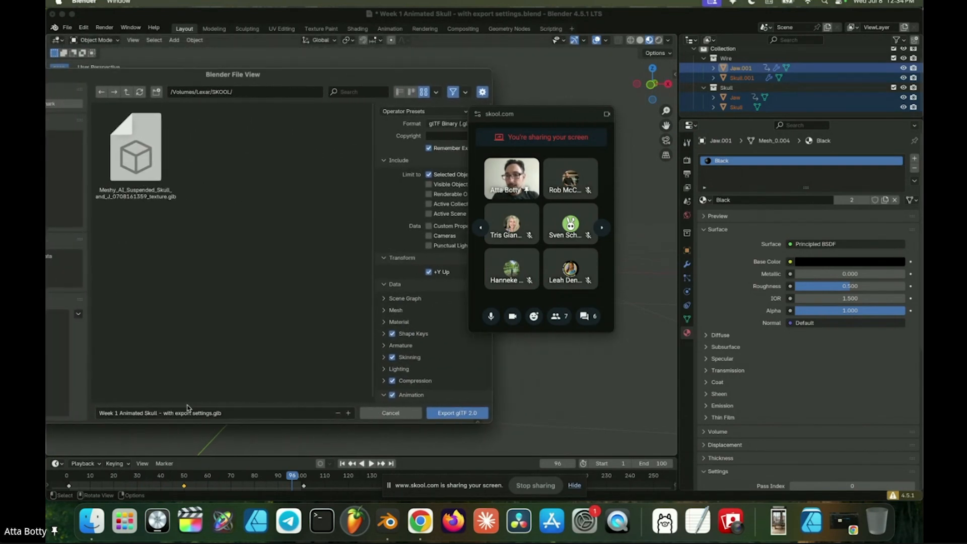
Name the export file Wireframe Skull.glb and export it to the SKOOL folder
left_click(209, 413)
left_click_drag(210, 413, 68, 408)
left_click_drag(160, 79, 220, 86)
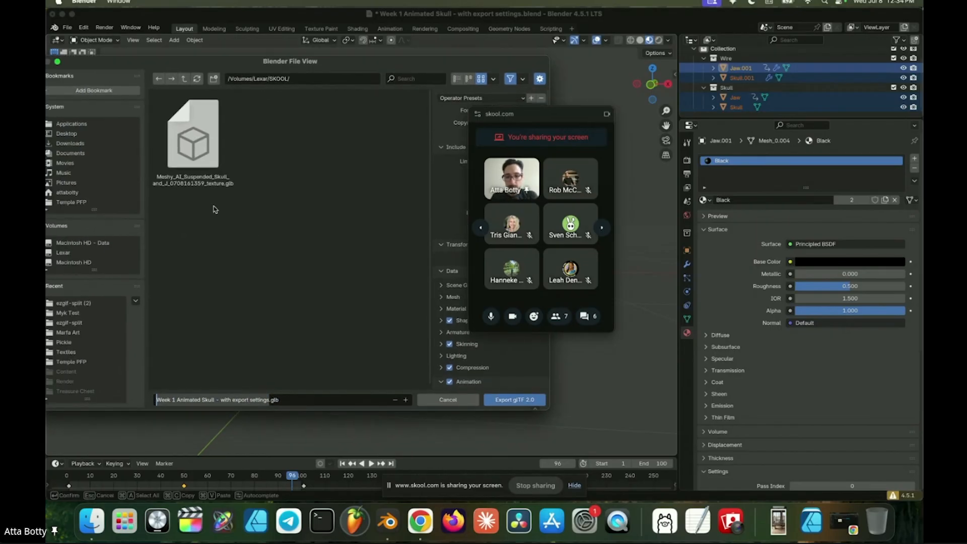
type("Wireframe Skull")
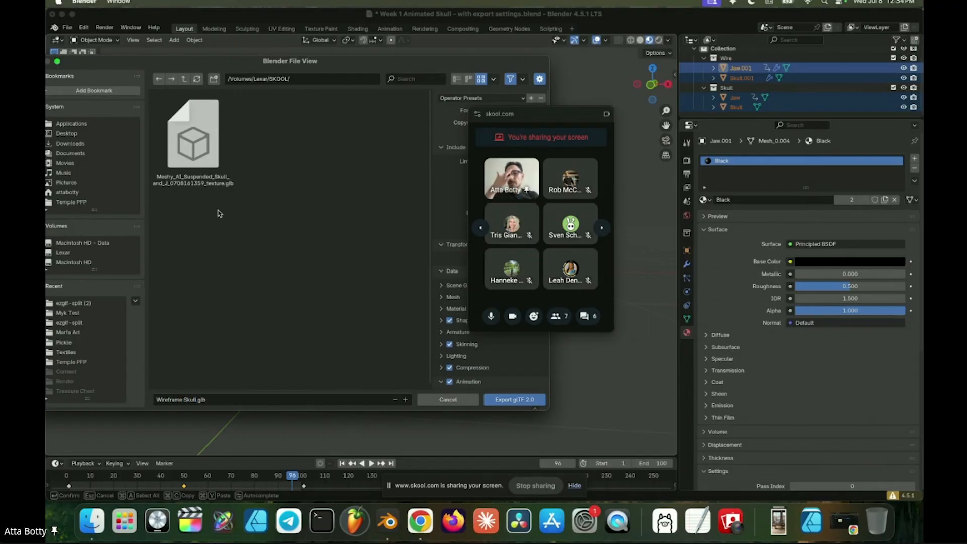
left_click(510, 399)
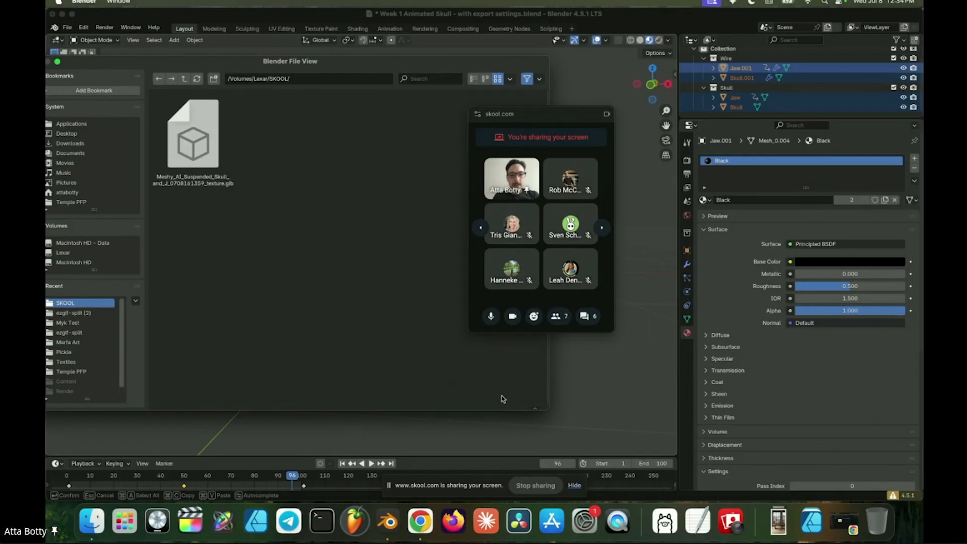
middle_click_drag(246, 239, 312, 230)
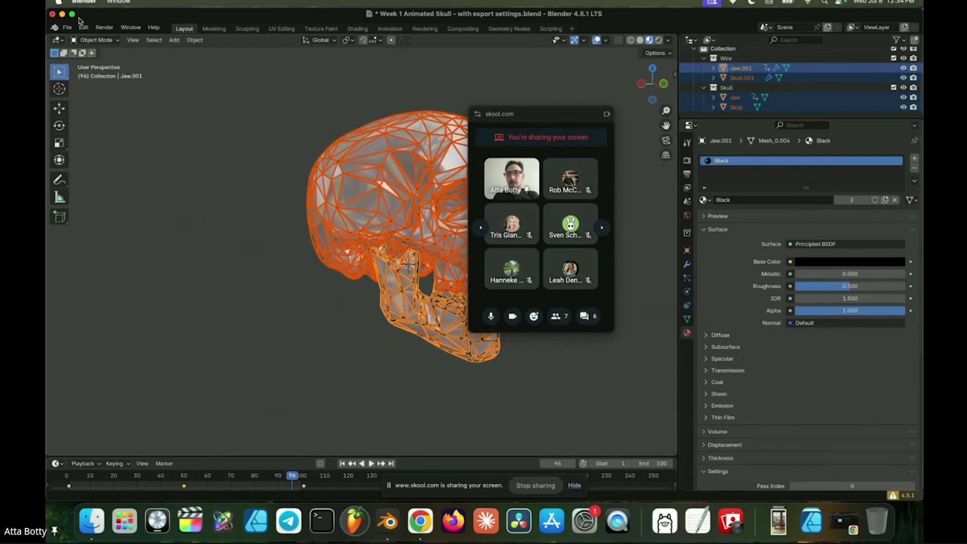
Minimize Blender and open the SKOOL folder on the Lexar drive in Finder
left_click(62, 14)
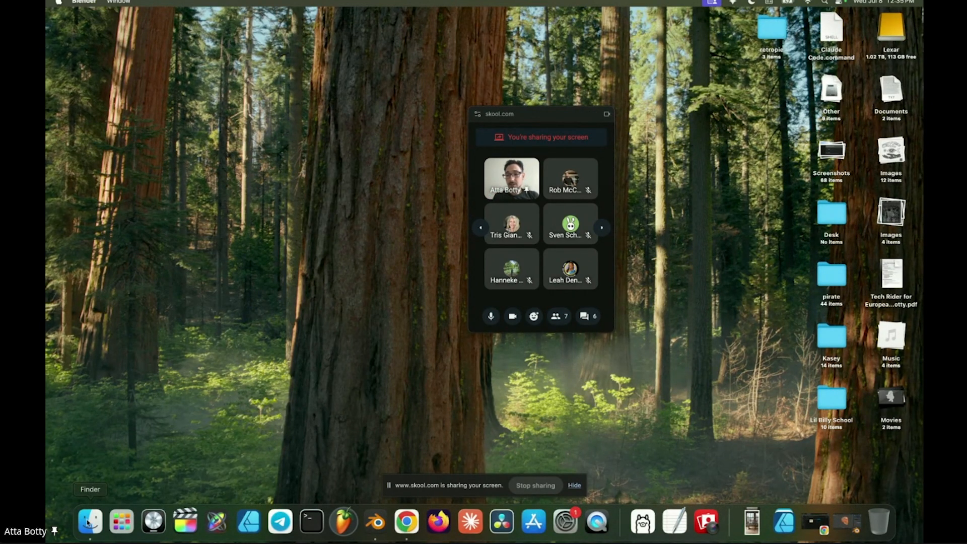
left_click_drag(670, 111, 351, 126)
scroll(153, 257, "down", 2)
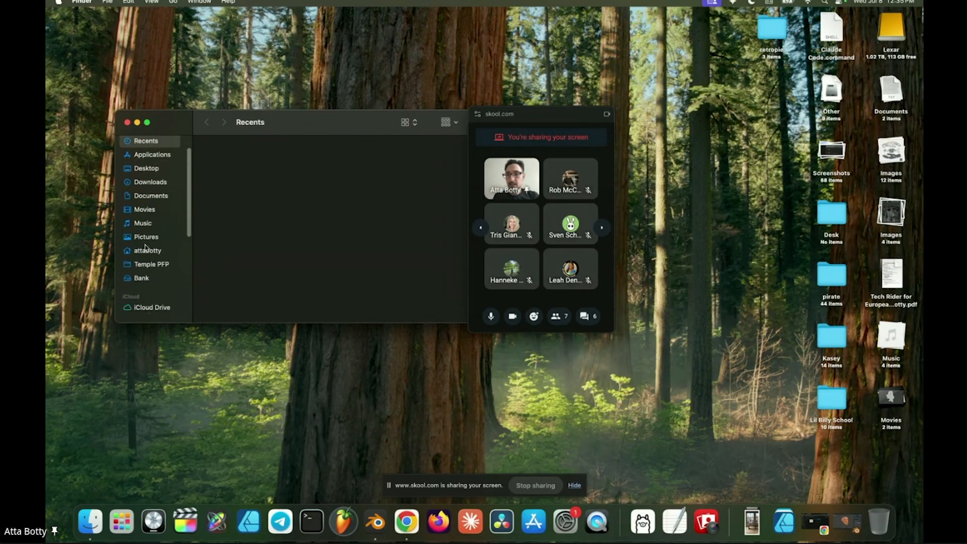
scroll(146, 251, "down", 5)
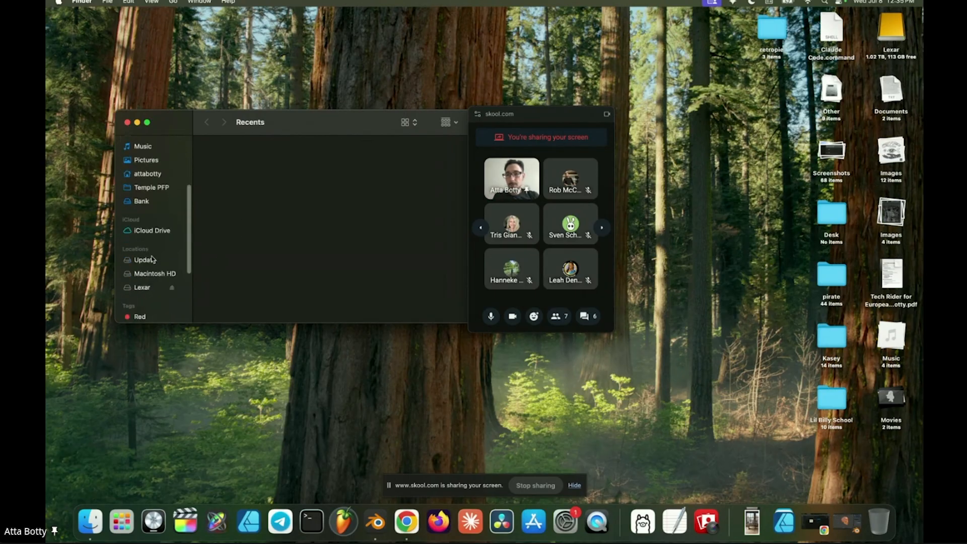
left_click(142, 287)
left_click_drag(338, 122, 231, 106)
double_click(394, 276)
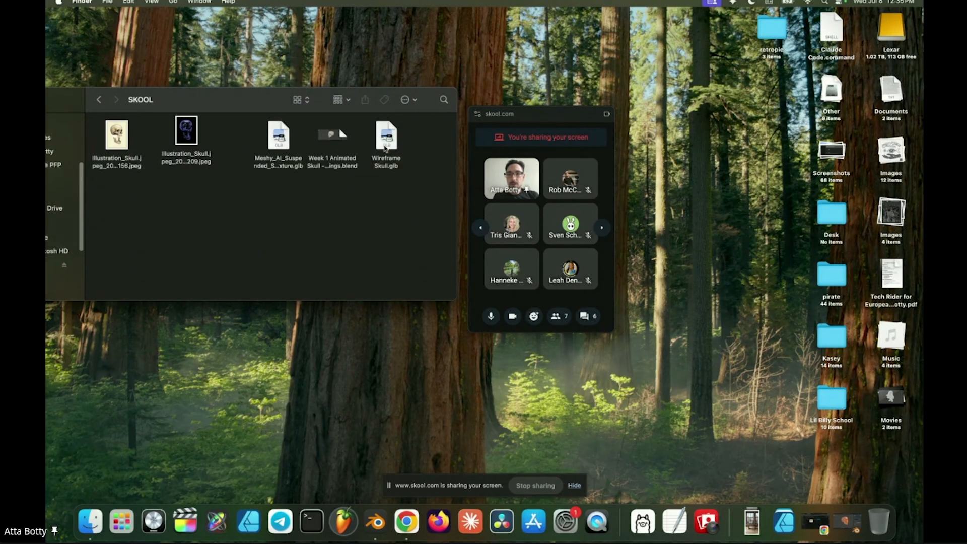
Check the file size of the original Meshy skull GLB in its file info, and close the info window
left_click(281, 136)
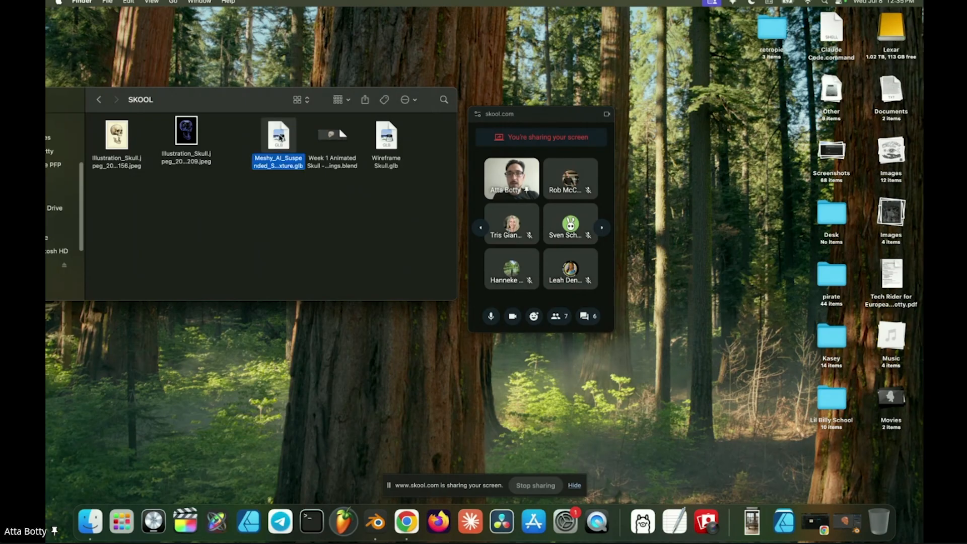
right_click(281, 137)
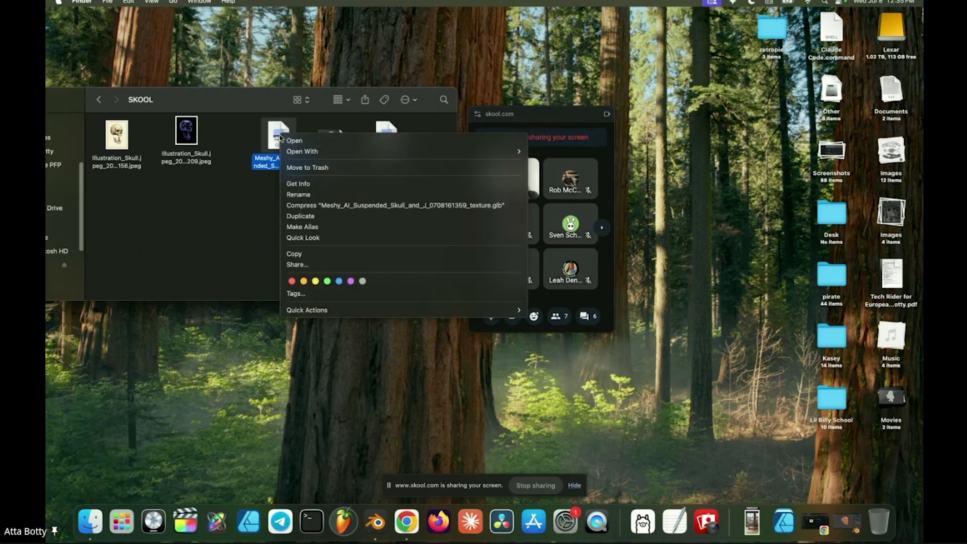
left_click(294, 195)
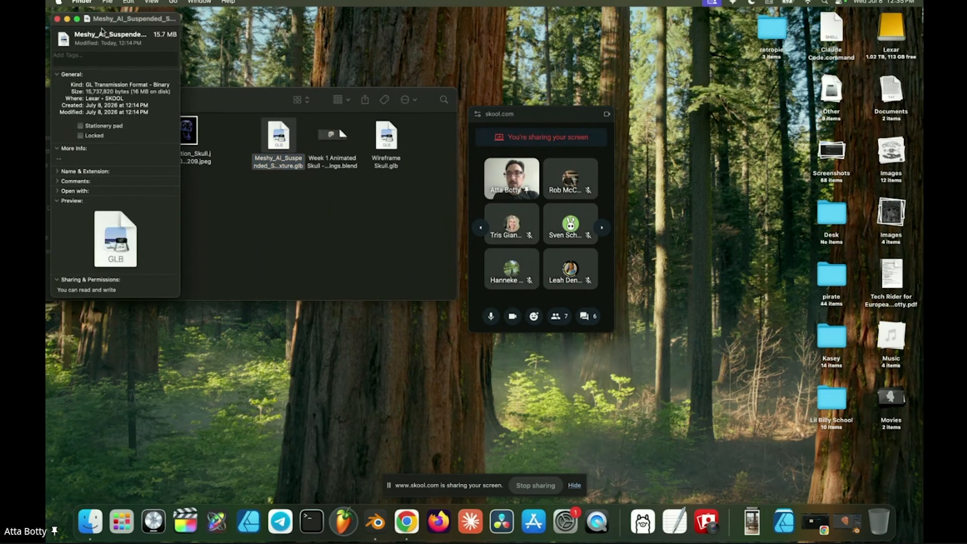
left_click_drag(105, 22, 317, 158)
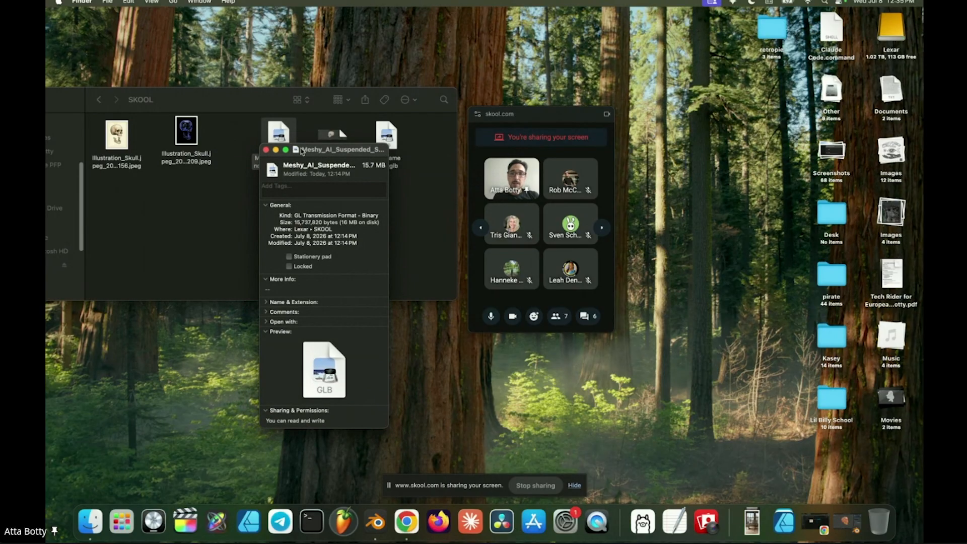
left_click(265, 151)
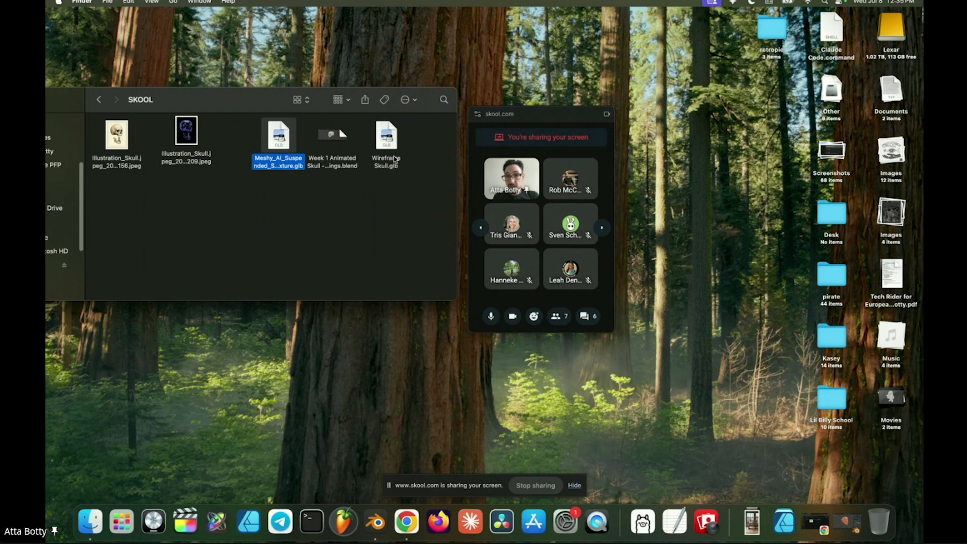
Check the file size of Wireframe Skull.glb in its file info, and close the info window
right_click(376, 138)
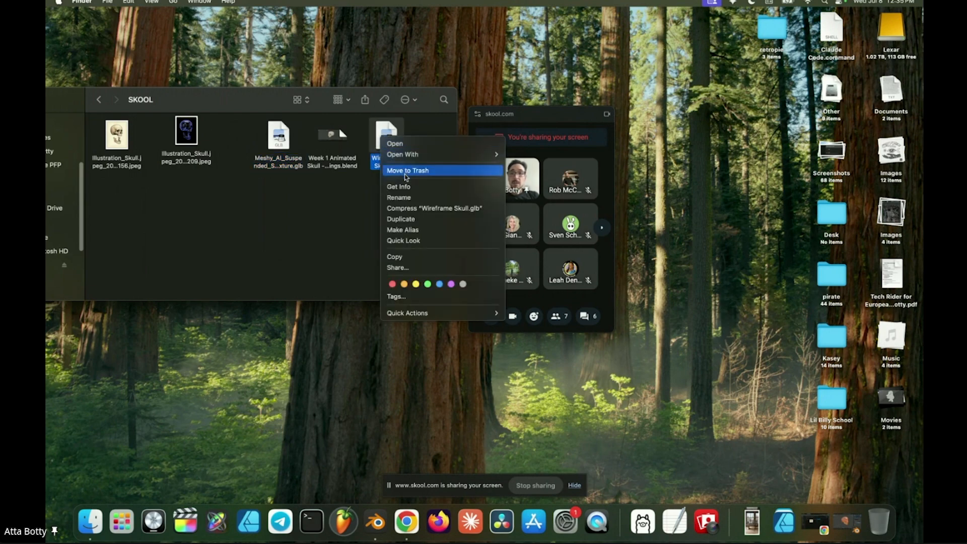
left_click(392, 188)
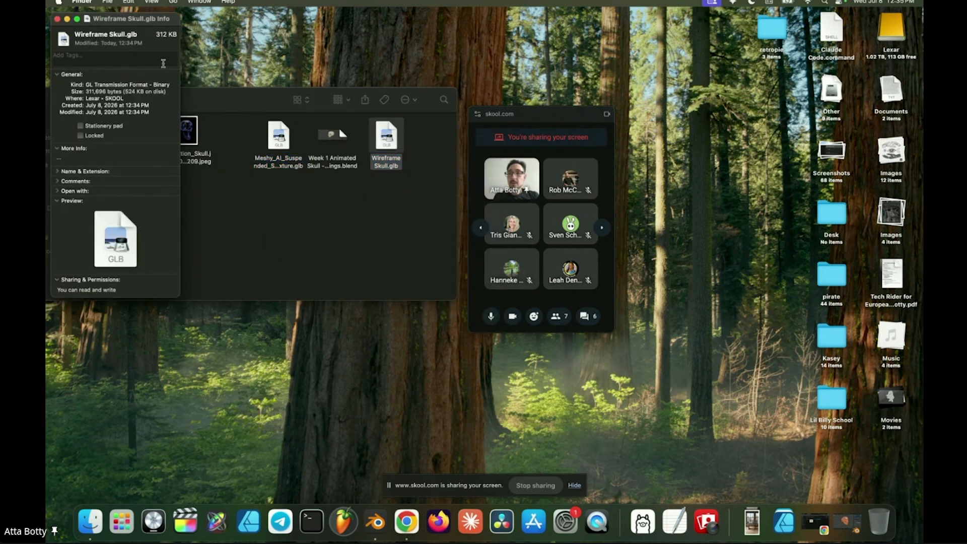
left_click_drag(128, 34, 359, 143)
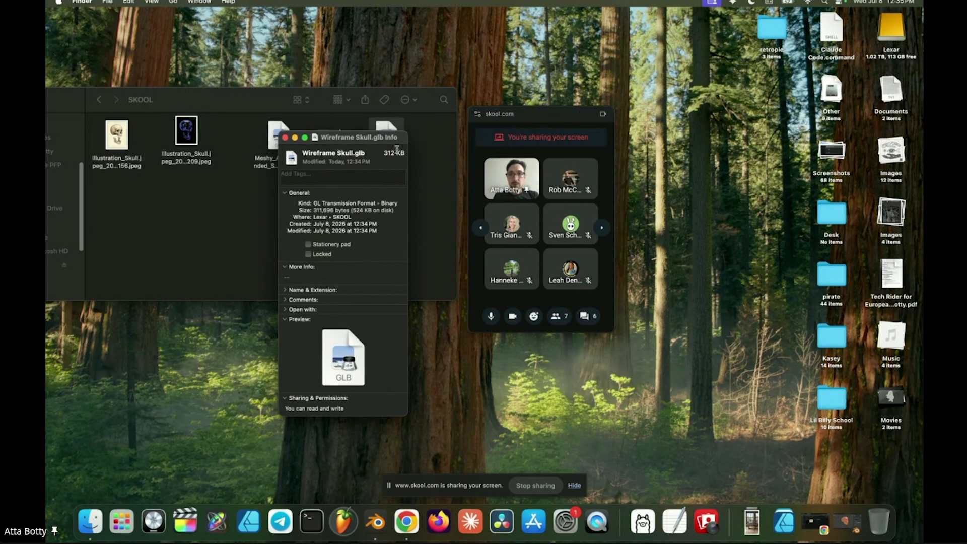
left_click(285, 137)
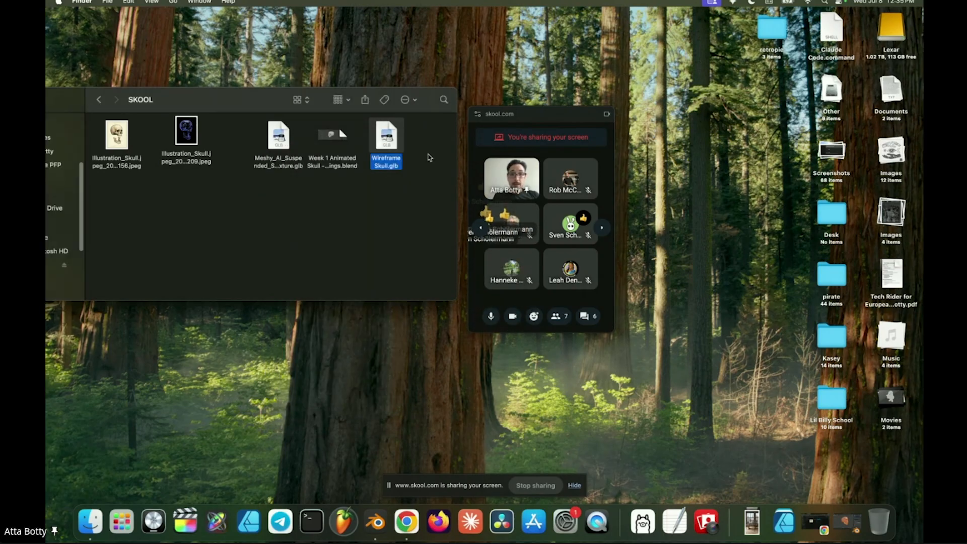
Open Wireframe Skull.glb in Preview, close the preview and reposition the SKOOL folder window
left_click(387, 140)
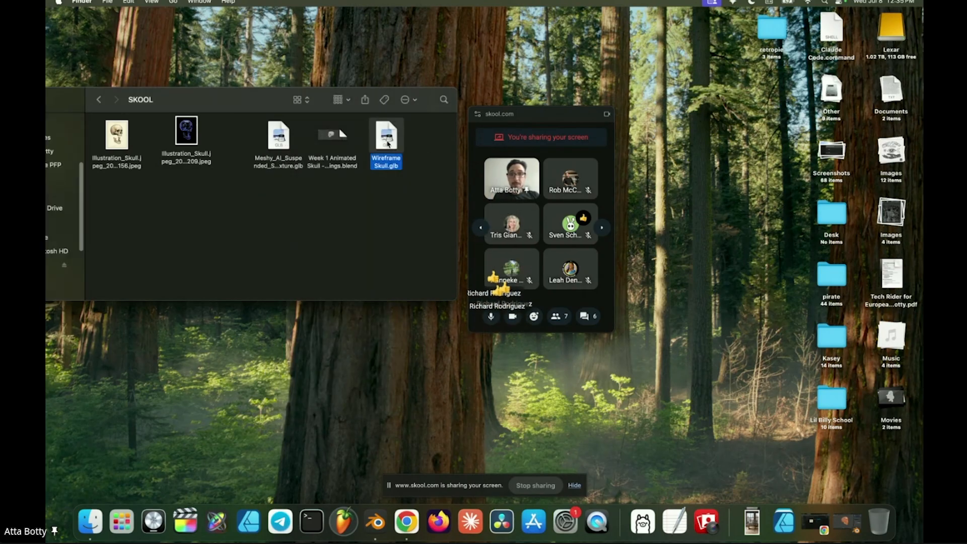
double_click(386, 137)
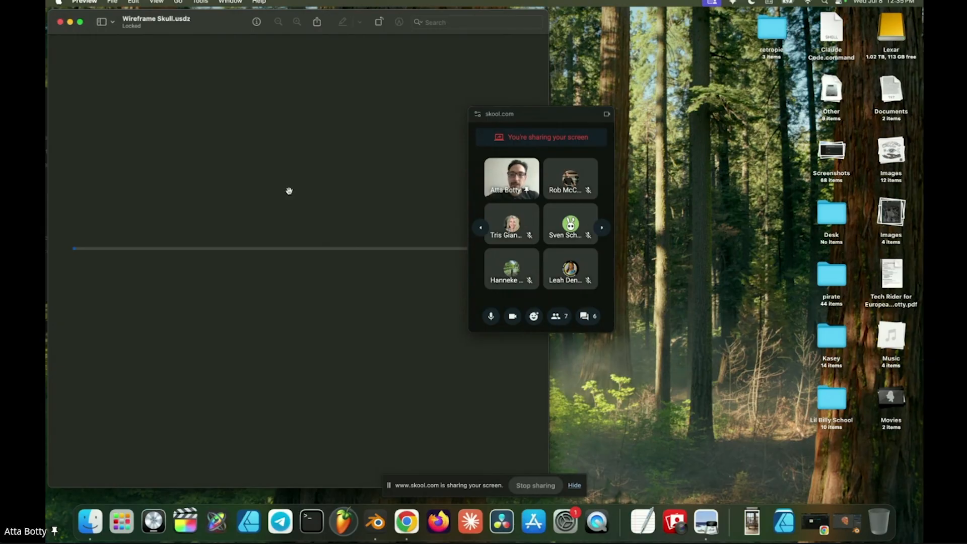
left_click(60, 22)
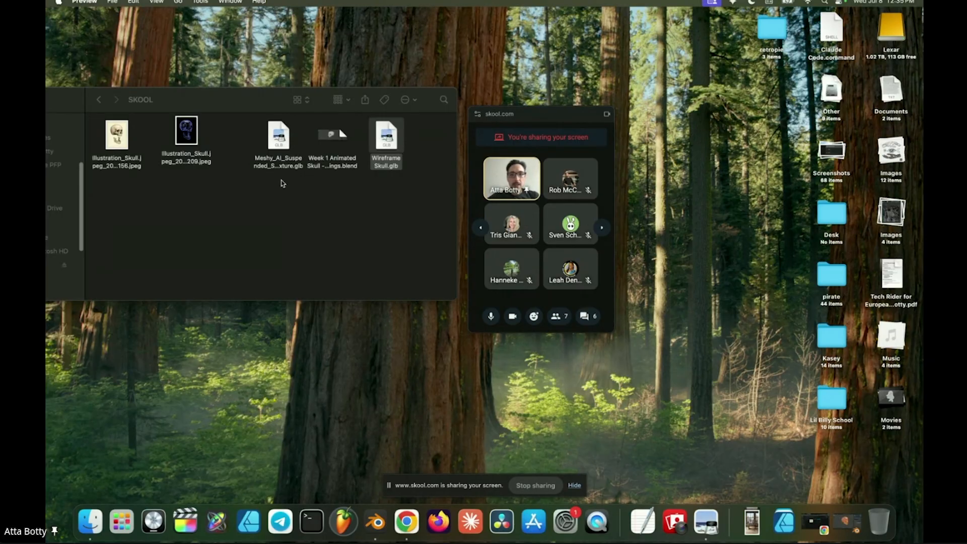
left_click_drag(258, 101, 308, 106)
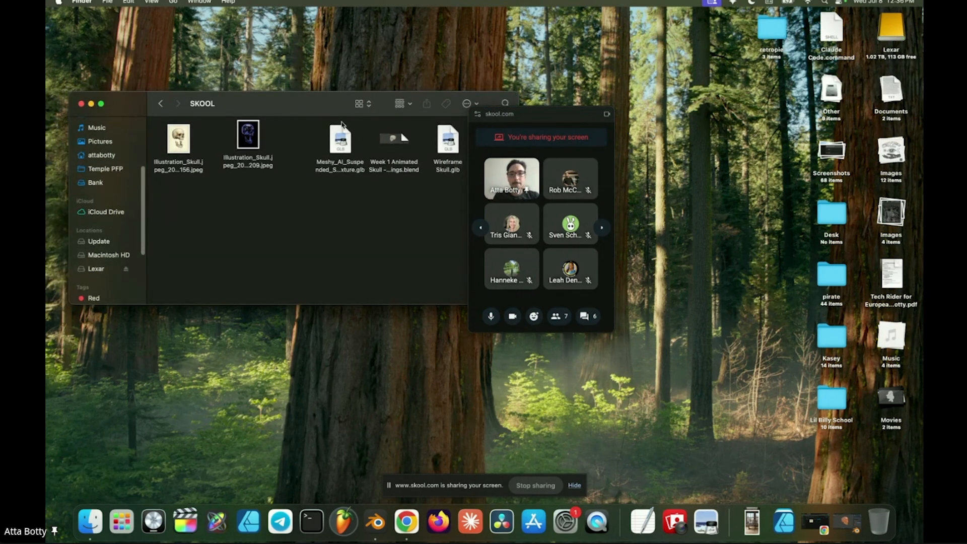
left_click_drag(309, 103, 313, 85)
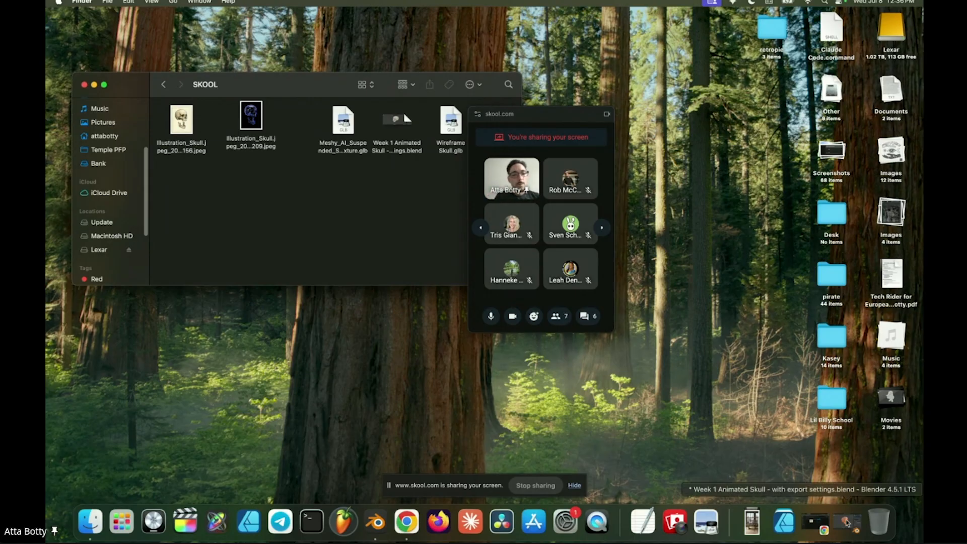
Switch to Chrome, replace the Google Drive tab with a new one and open the Illust AR Creator Studio admin page
left_click(811, 523)
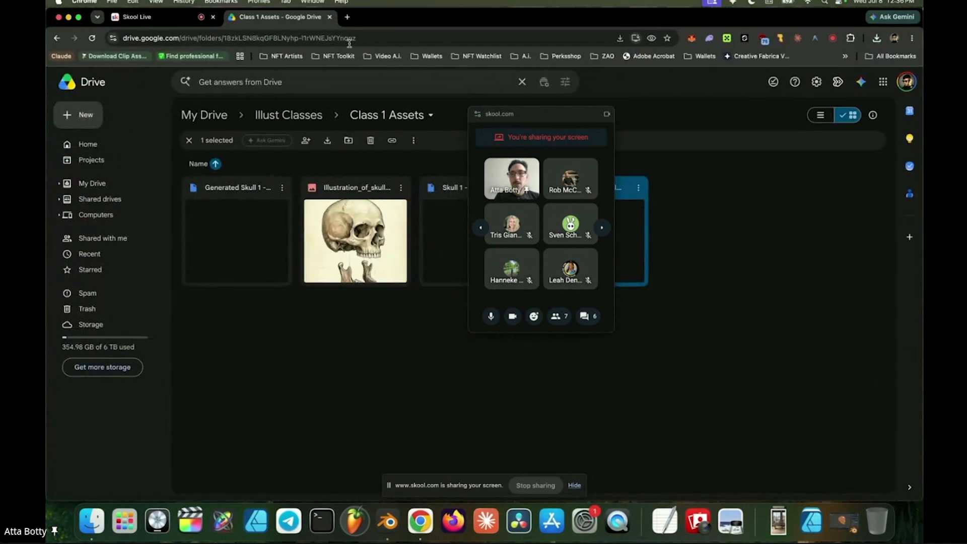
left_click(347, 17)
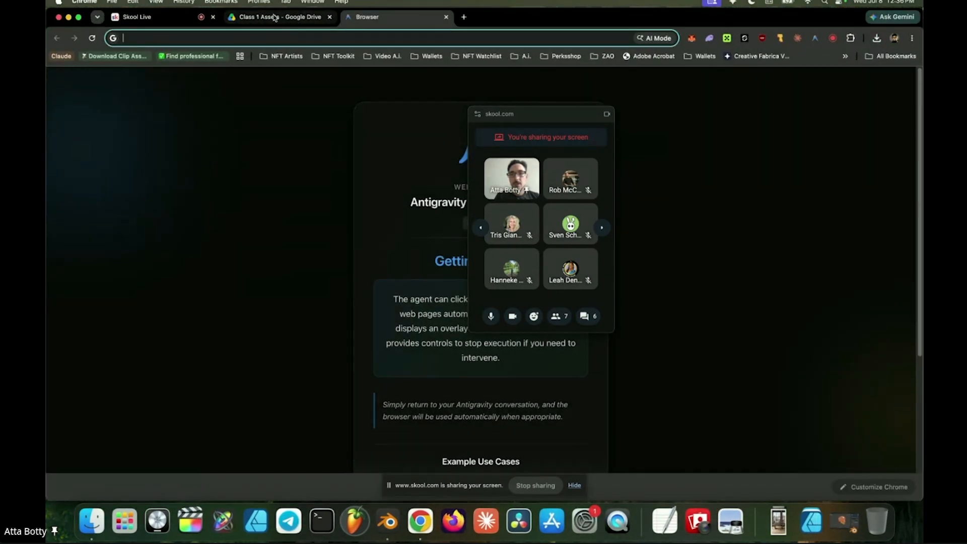
left_click(330, 17)
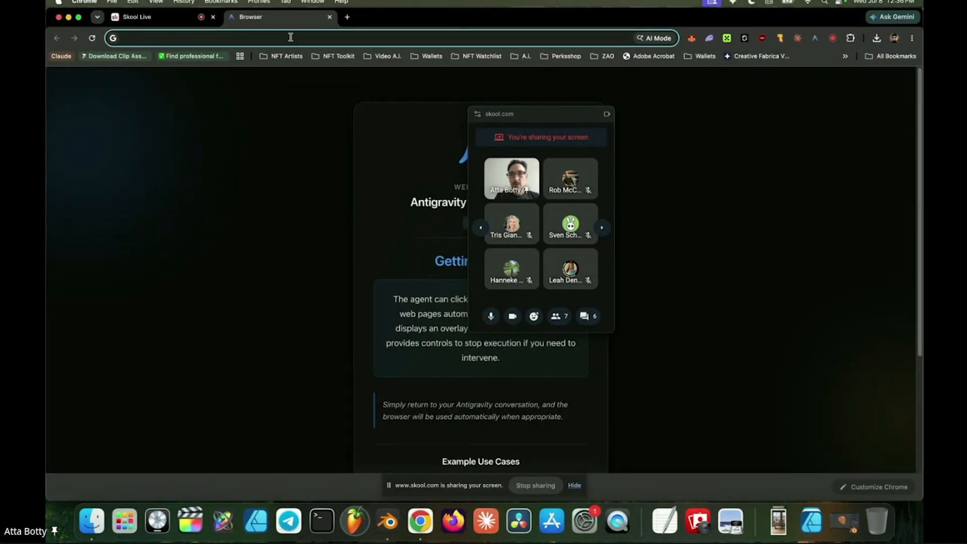
left_click(291, 37)
type("illust")
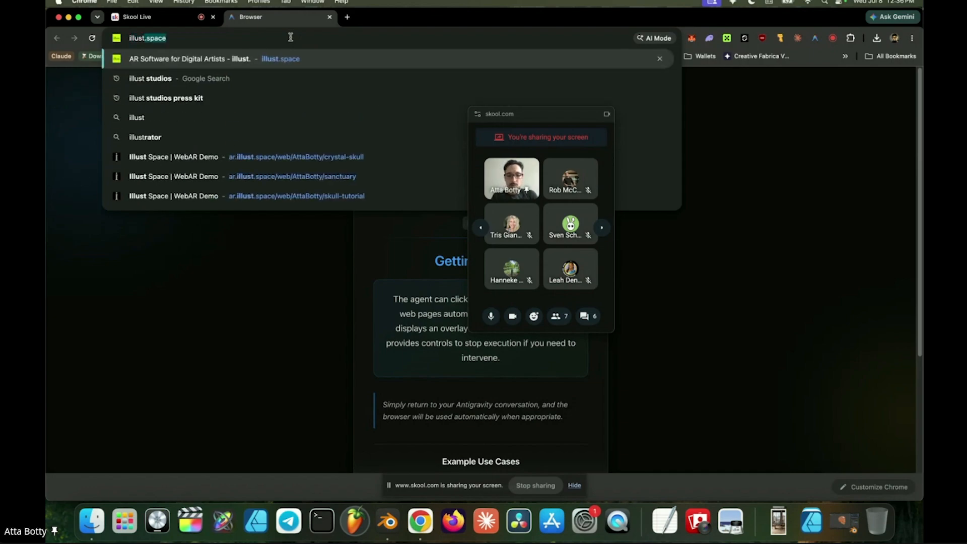
key("Return")
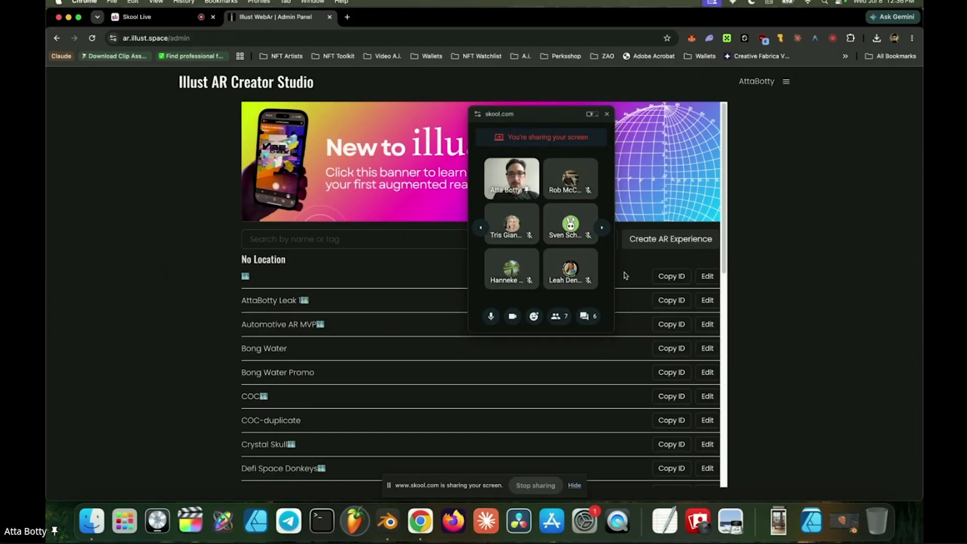
Open the Skull test experience for editing and look at its skull model in the 3D preview
scroll(341, 286, "down", 10)
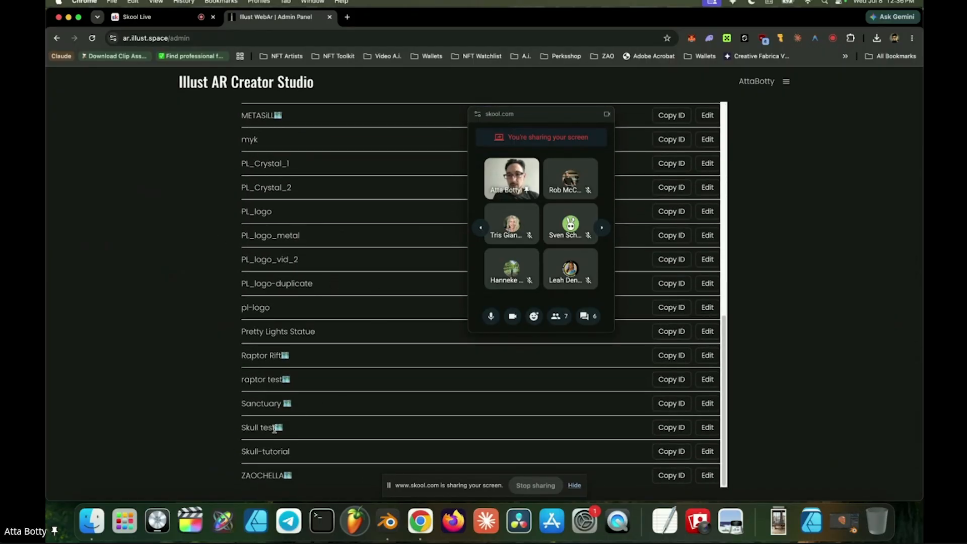
left_click(714, 433)
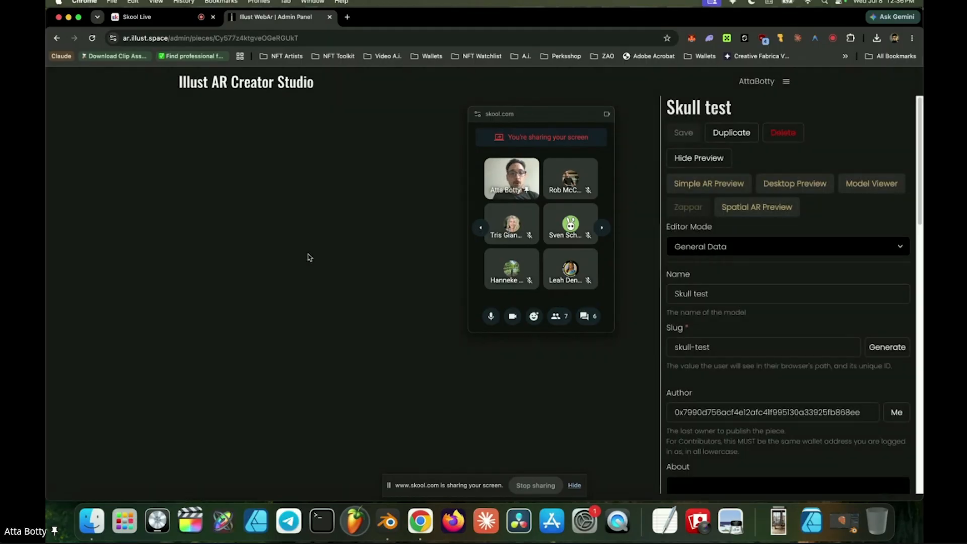
scroll(346, 177, "up", 8)
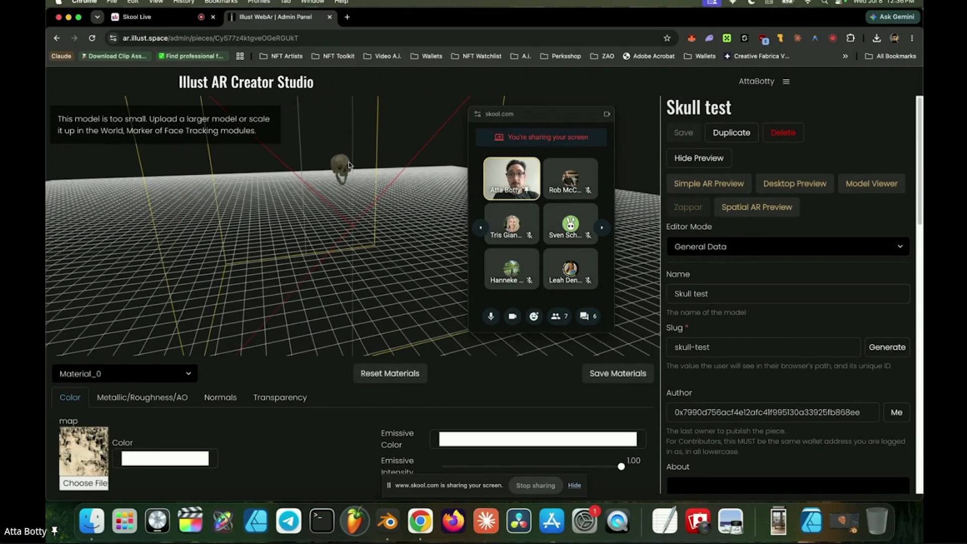
Inspect the current skull in the 3D preview, then open the 3D model upload chooser and cancel it
left_click_drag(355, 169, 347, 192)
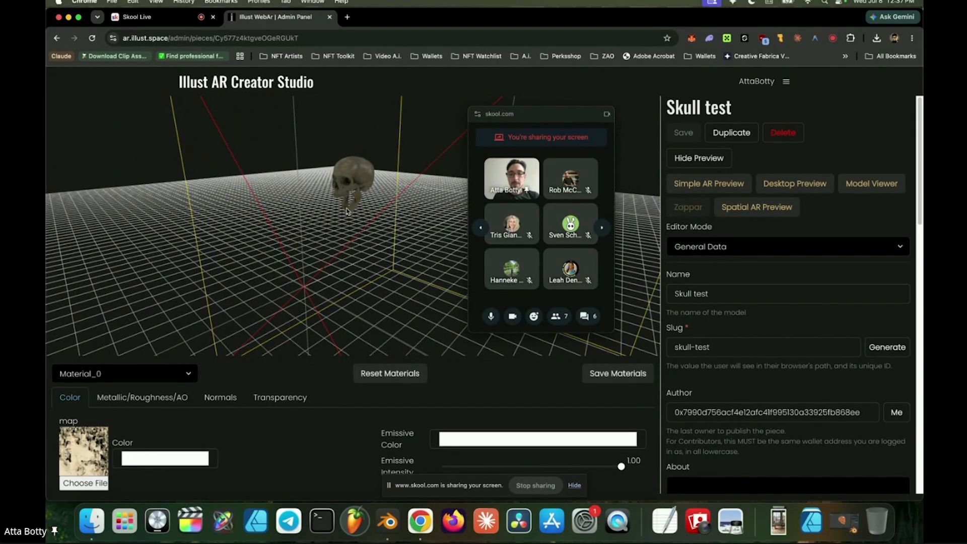
left_click_drag(367, 247, 336, 257)
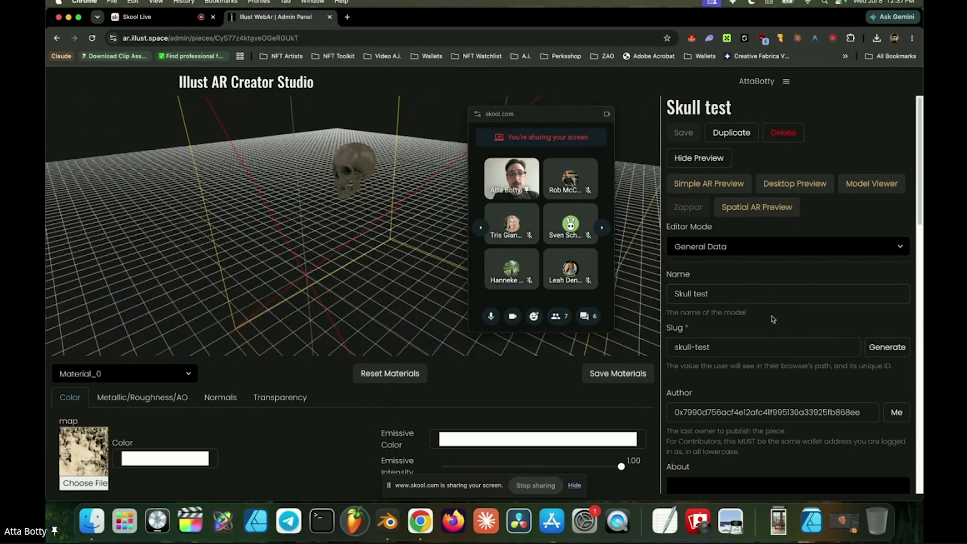
scroll(773, 317, "down", 6)
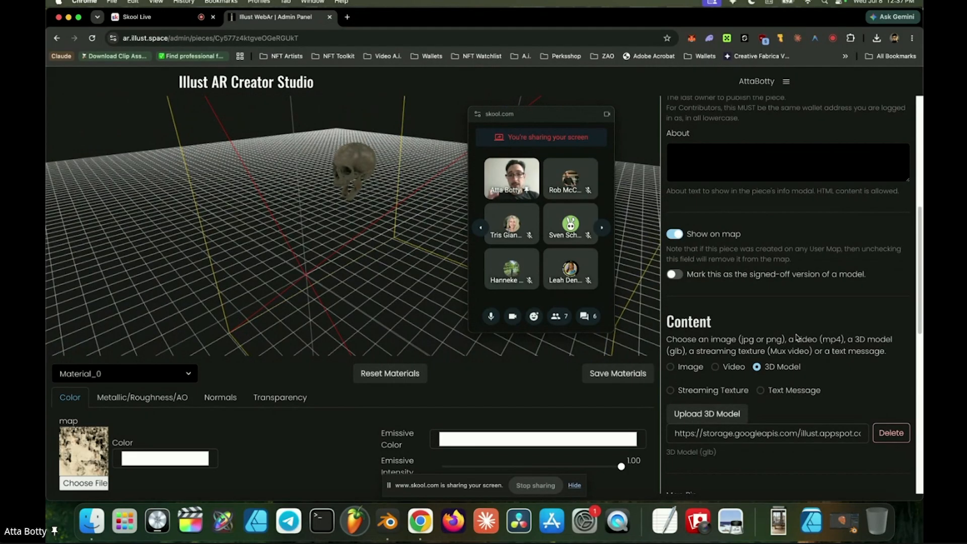
left_click(697, 416)
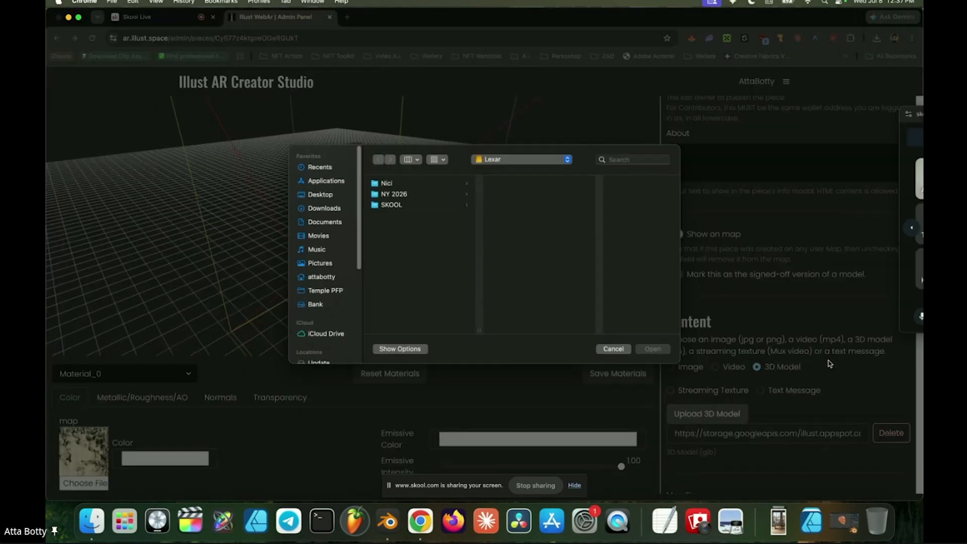
left_click(615, 349)
scroll(851, 369, "up", 8)
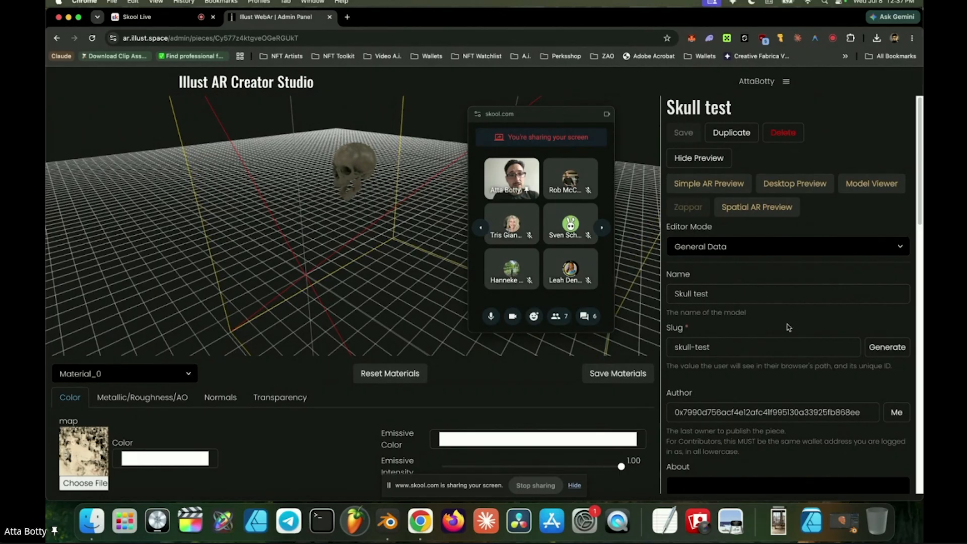
Upload Wireframe Skull.glb from the SKOOL folder on the Lexar drive as the experience's 3D model
scroll(811, 352, "down", 6)
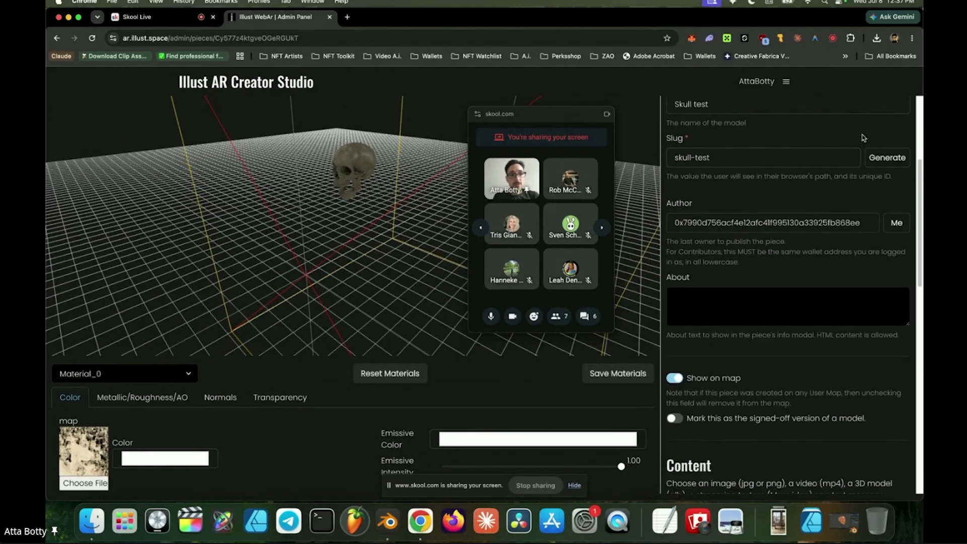
scroll(811, 352, "down", 3)
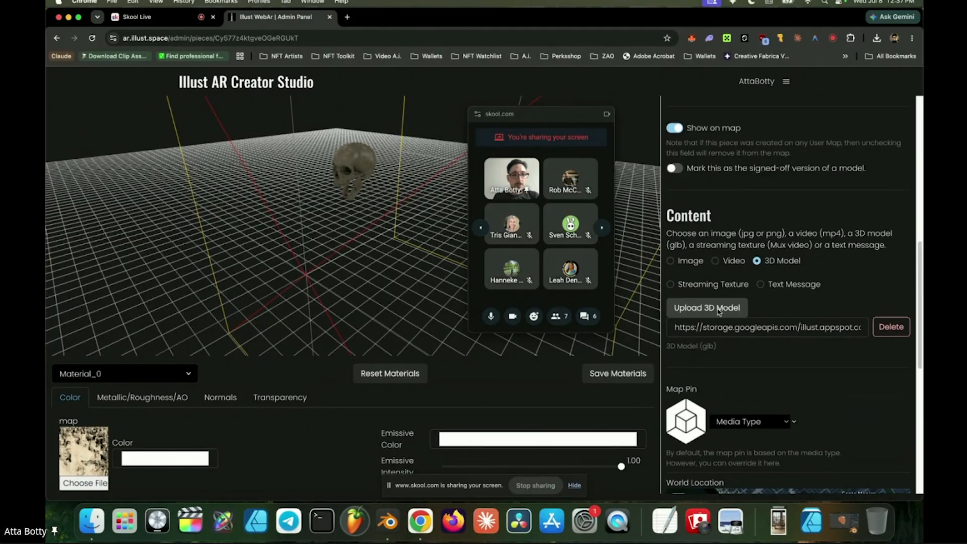
left_click(718, 310)
scroll(425, 222, "down", 15)
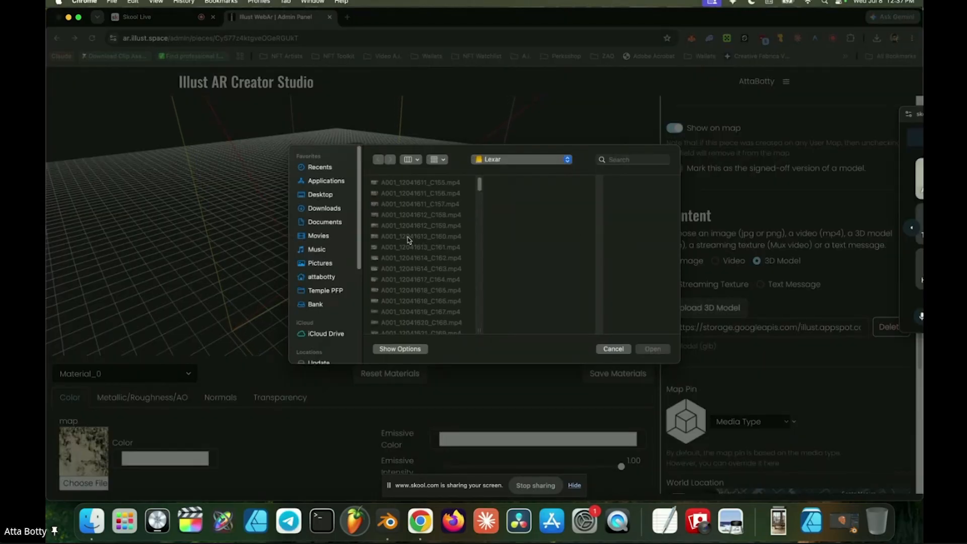
scroll(423, 258, "down", 10)
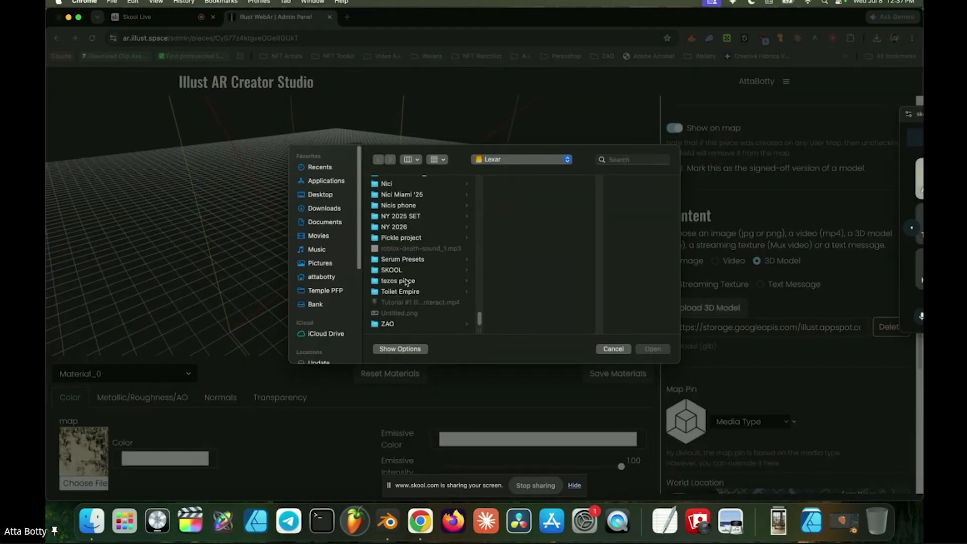
left_click(403, 274)
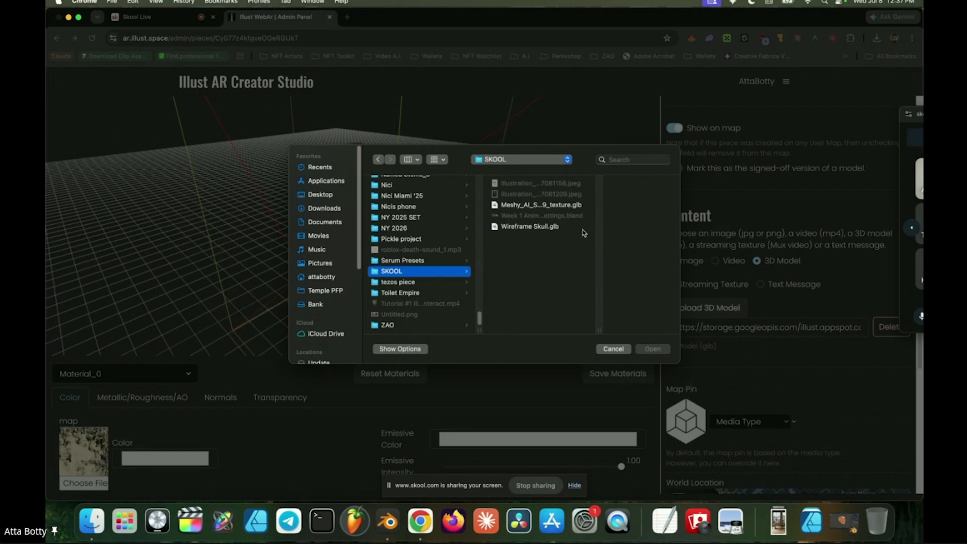
left_click(527, 227)
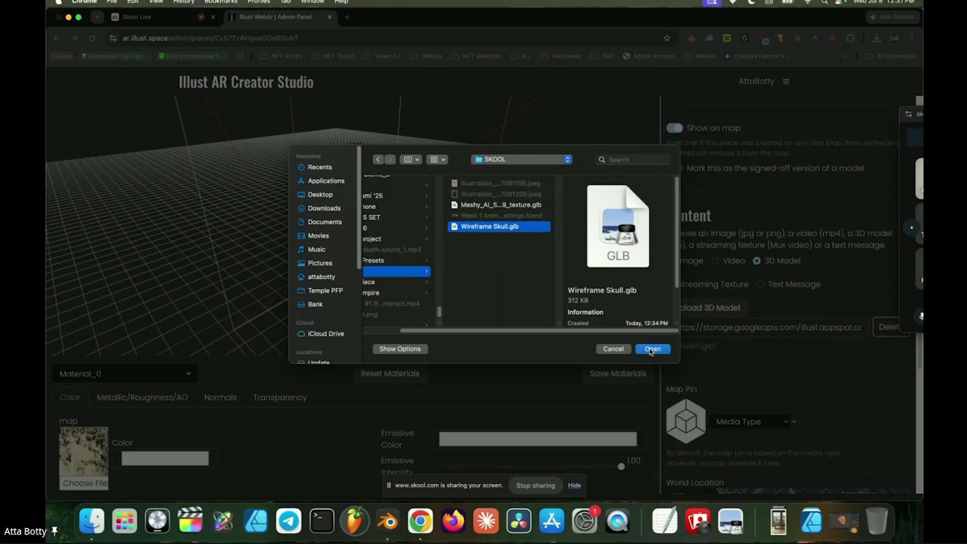
left_click(652, 349)
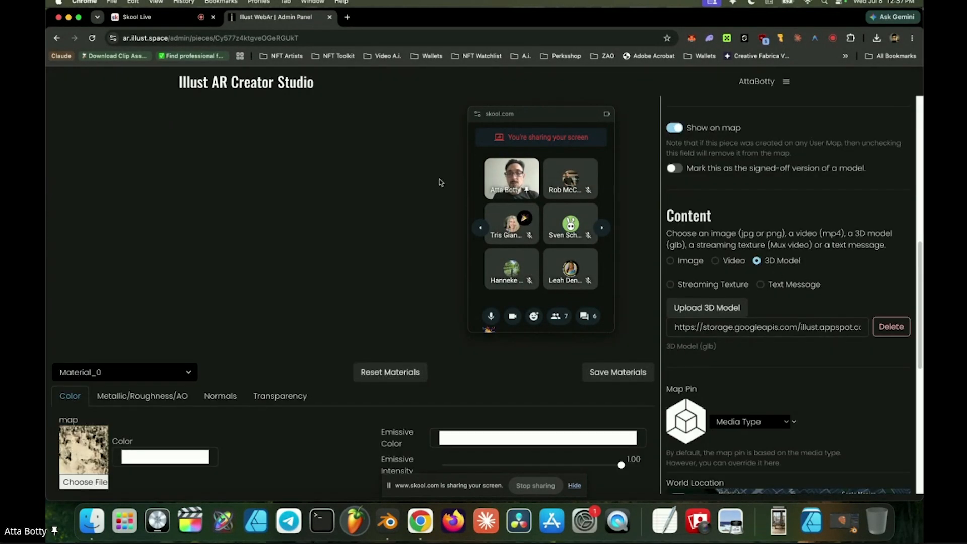
Save the Skull test experience and reload its page
scroll(730, 202, "up", 15)
left_click(676, 135)
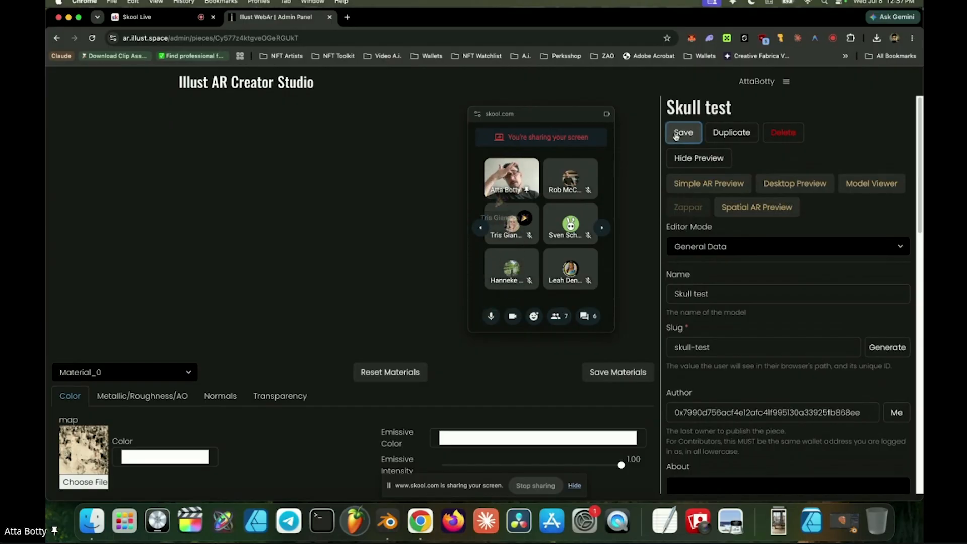
left_click(93, 38)
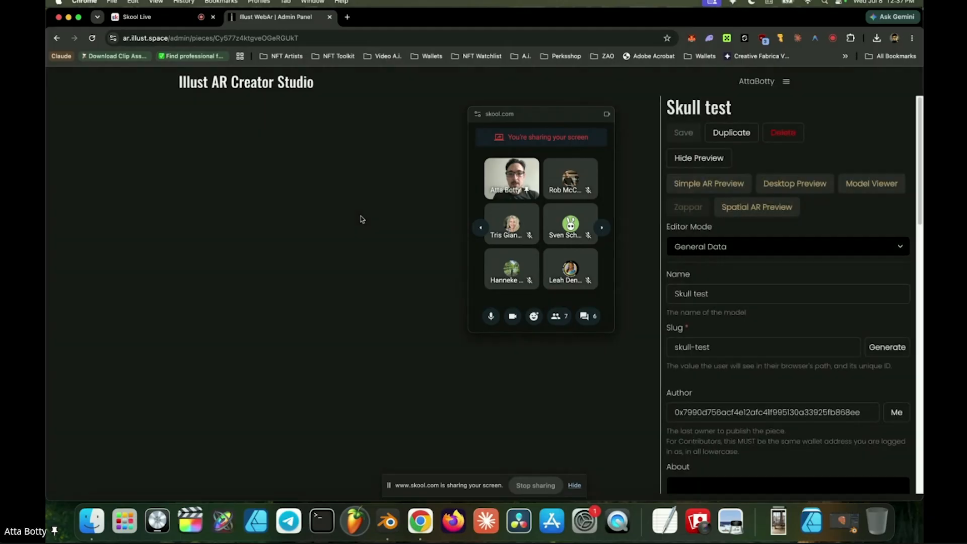
Examine the uploaded wireframe skull up close and from the front in the 3D preview
scroll(379, 218, "up", 5)
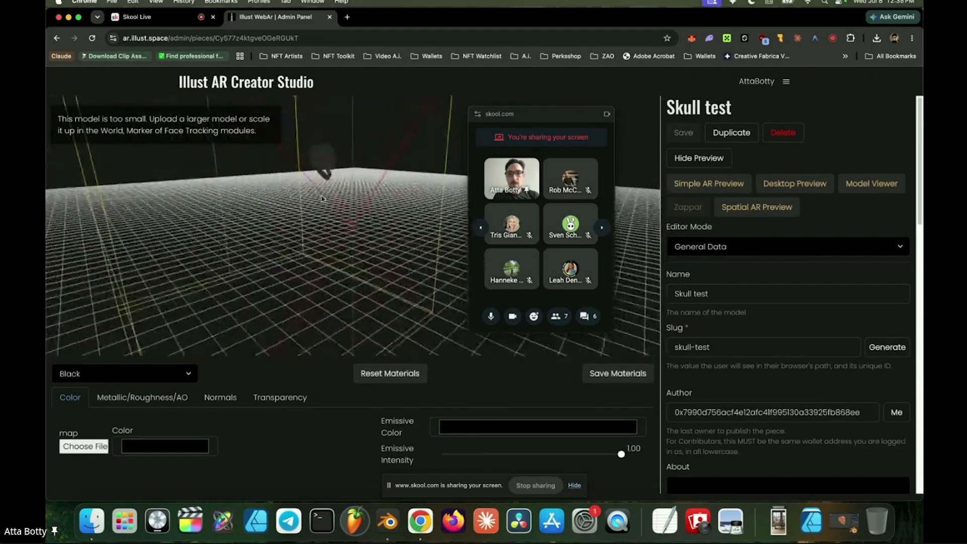
scroll(367, 237, "up", 8)
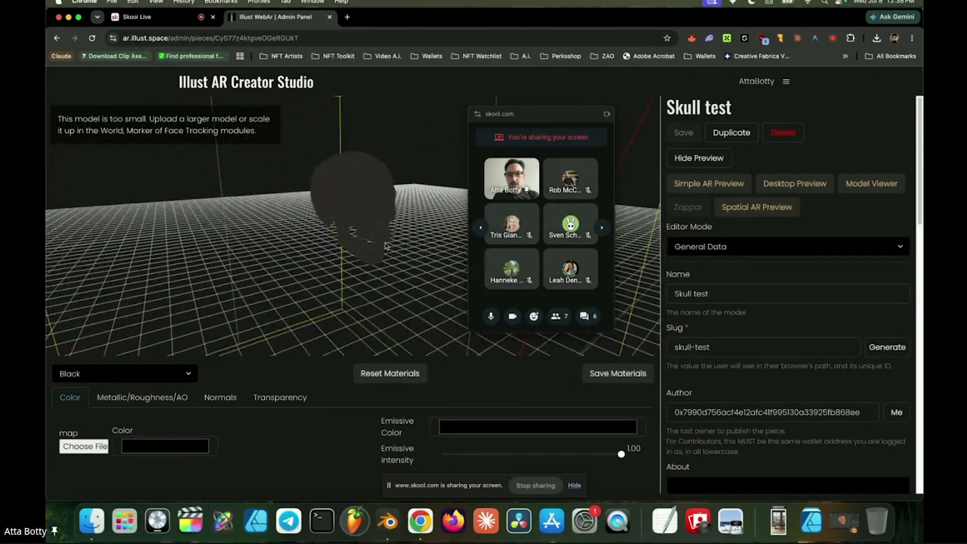
left_click_drag(366, 236, 337, 190)
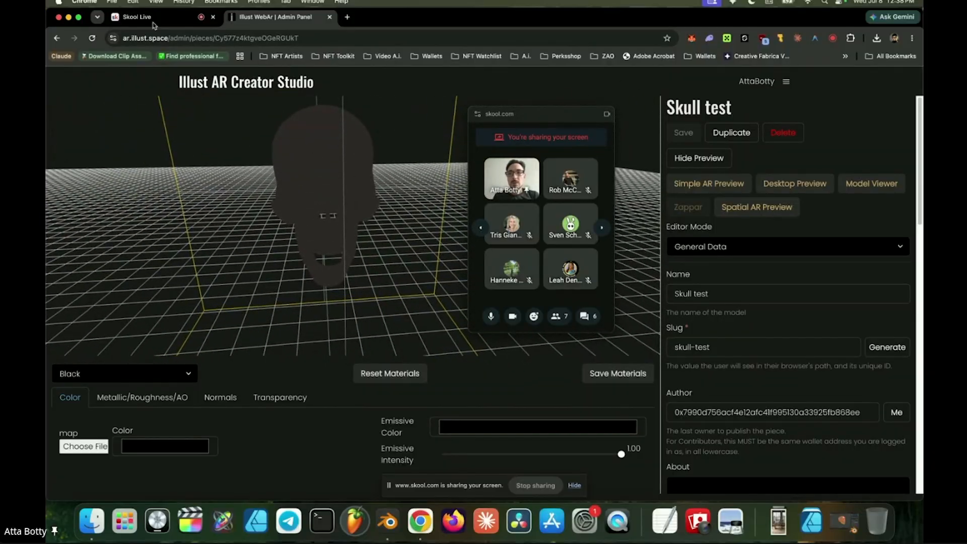
Minimize the browser, switch to Blender and select the Skull.001 object in the Wire collection
left_click(68, 17)
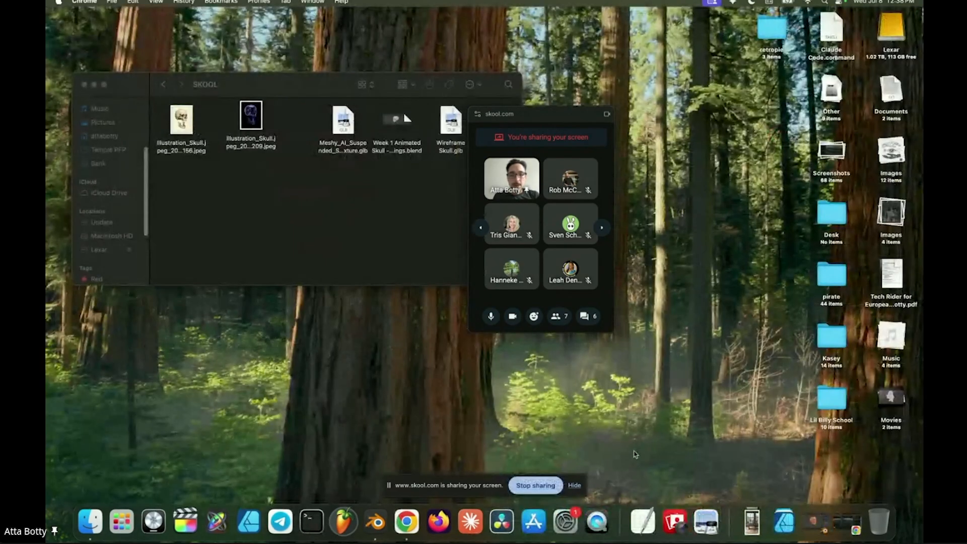
left_click(374, 523)
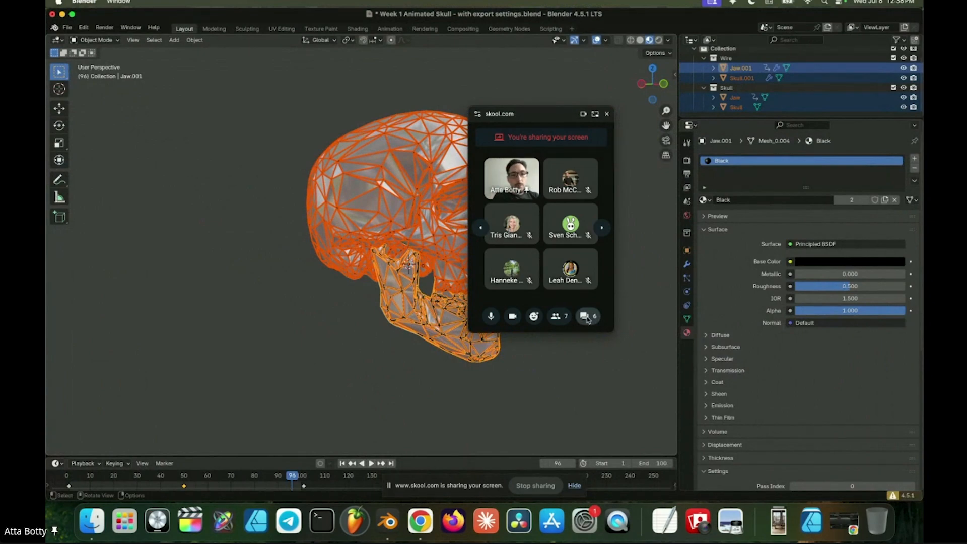
left_click(740, 70)
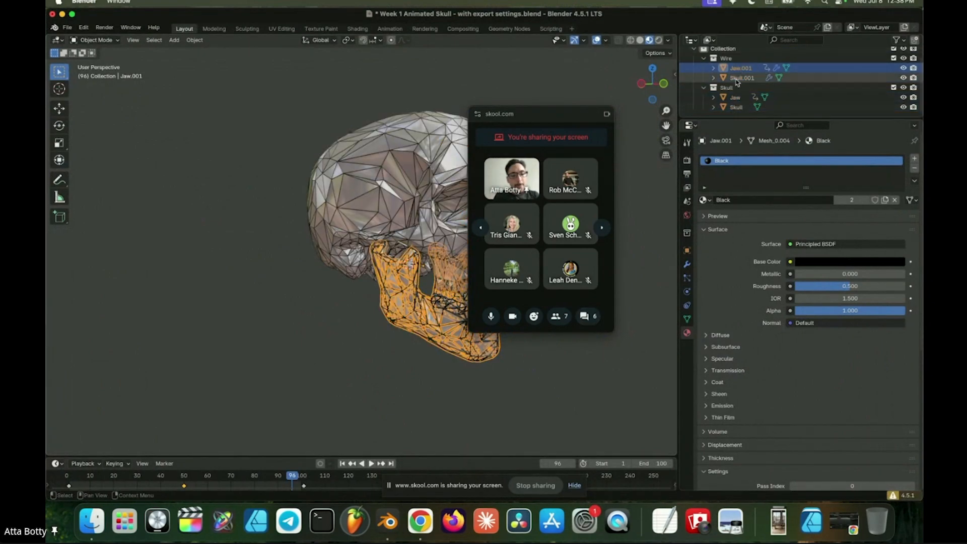
left_click(754, 79)
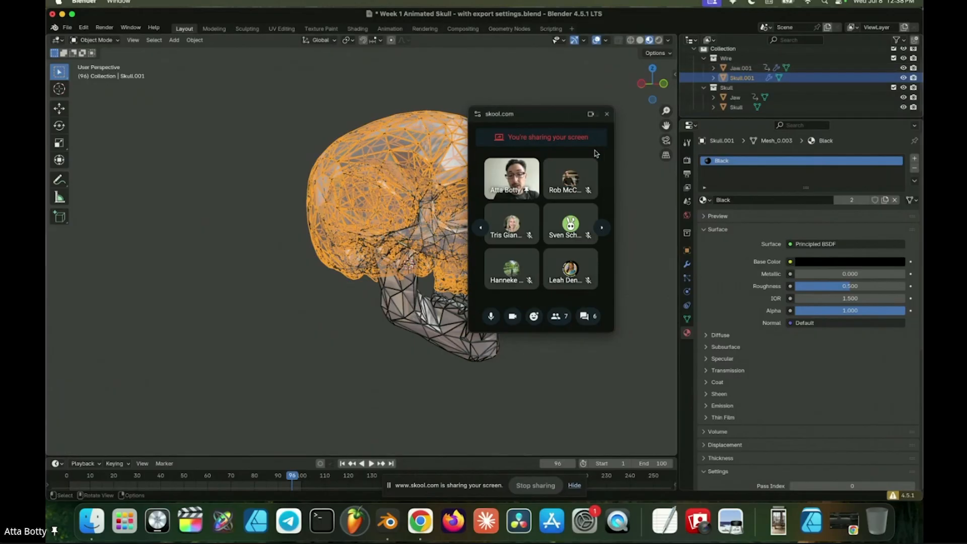
Hide the viewport overlays and show the modifiers of Skull.001
left_click(597, 41)
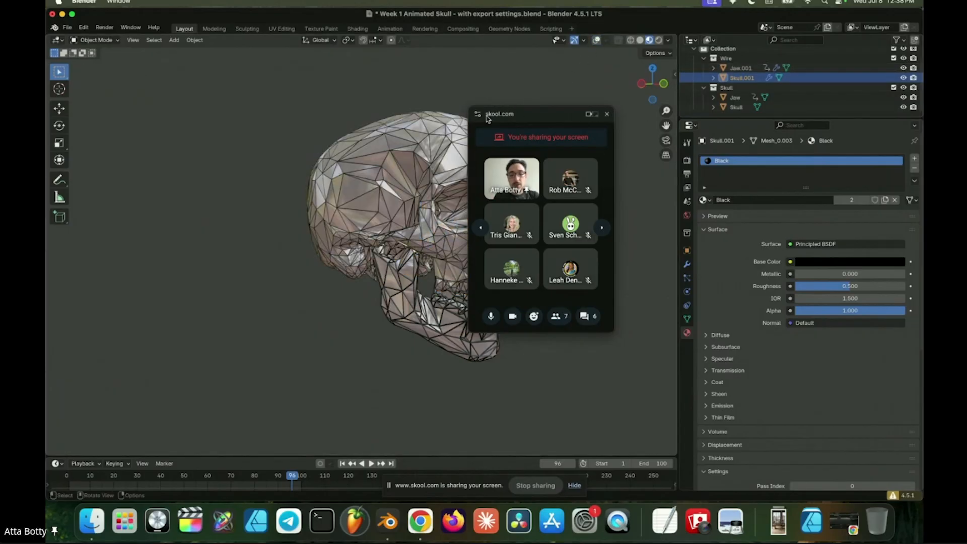
left_click(687, 264)
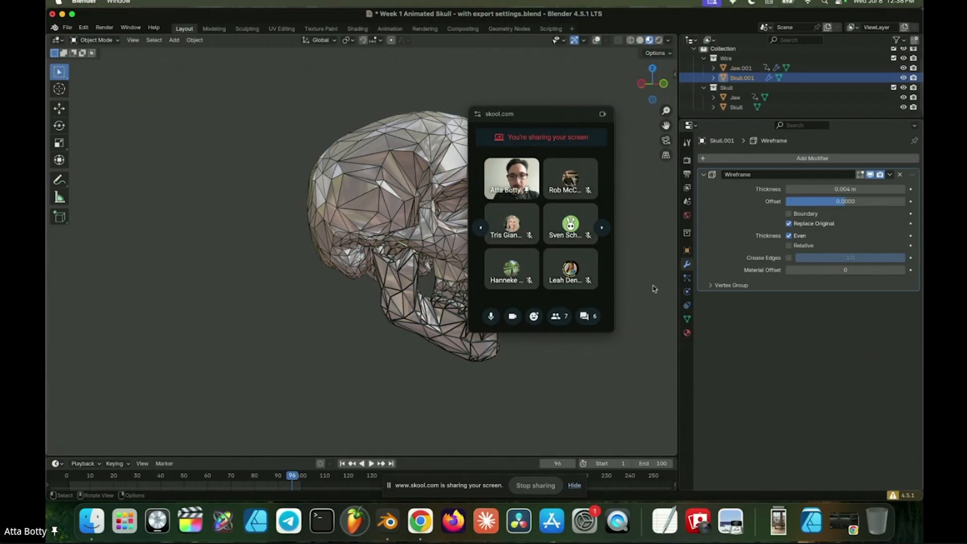
middle_click_drag(394, 177, 307, 194)
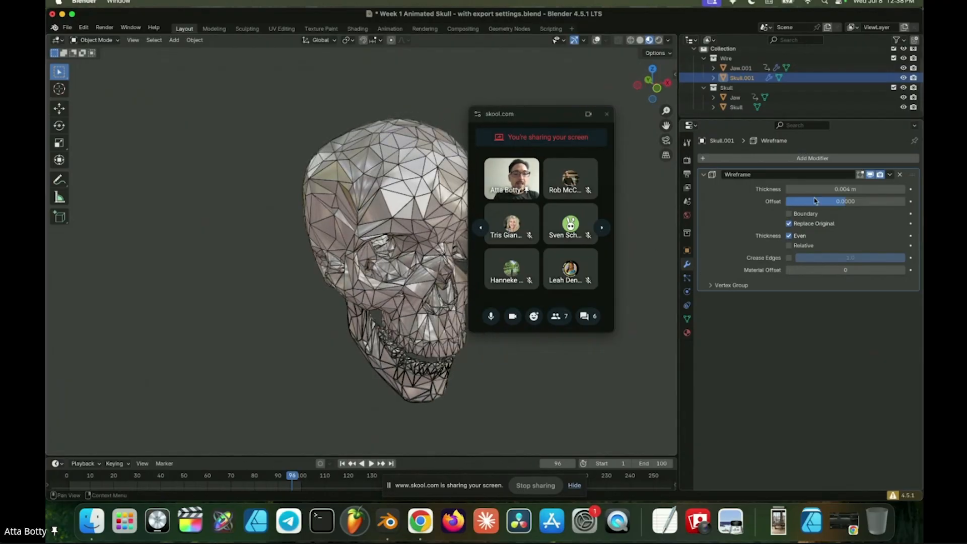
Toggle the viewport display of Skull.001's Wireframe modifier off and back on to compare the skull's surface
left_click(871, 175)
left_click(870, 175)
left_click(870, 175)
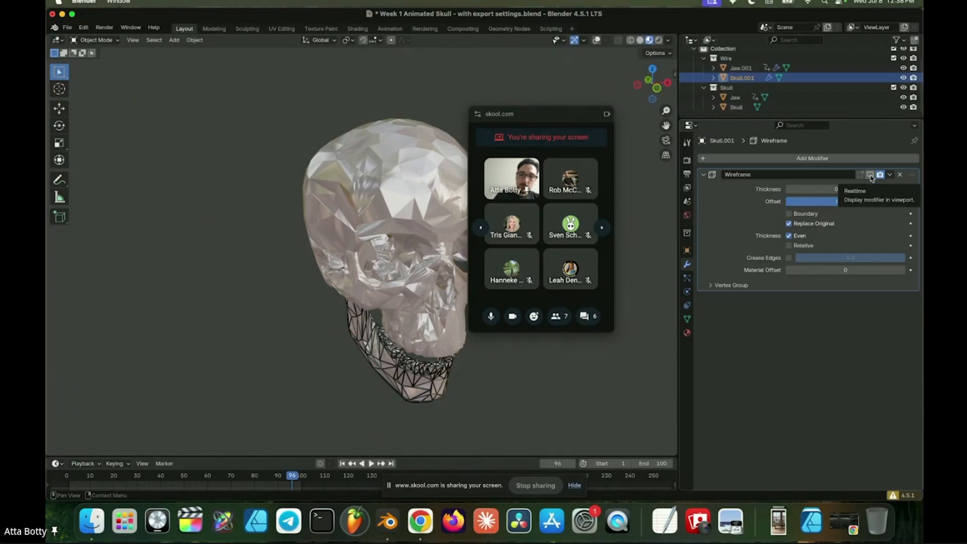
left_click(871, 174)
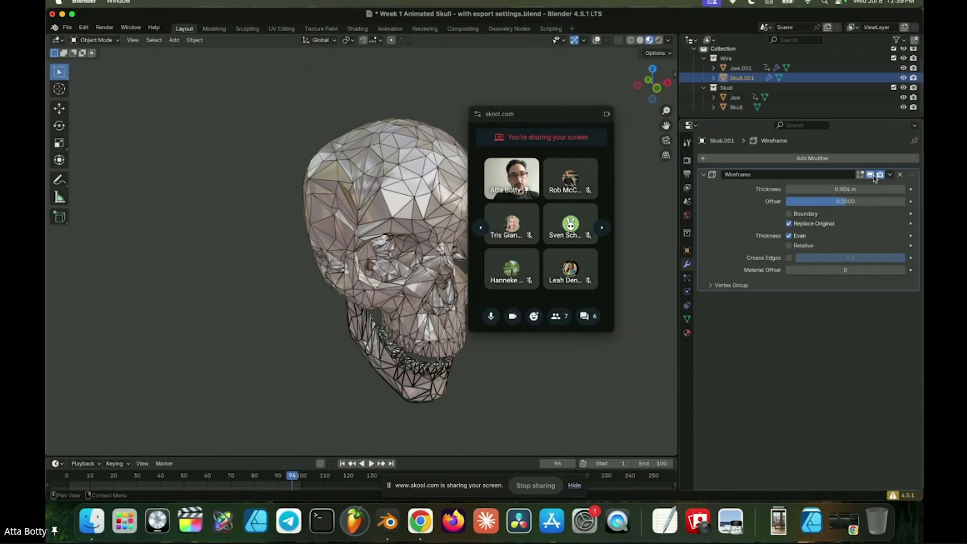
middle_click_drag(362, 227, 407, 238)
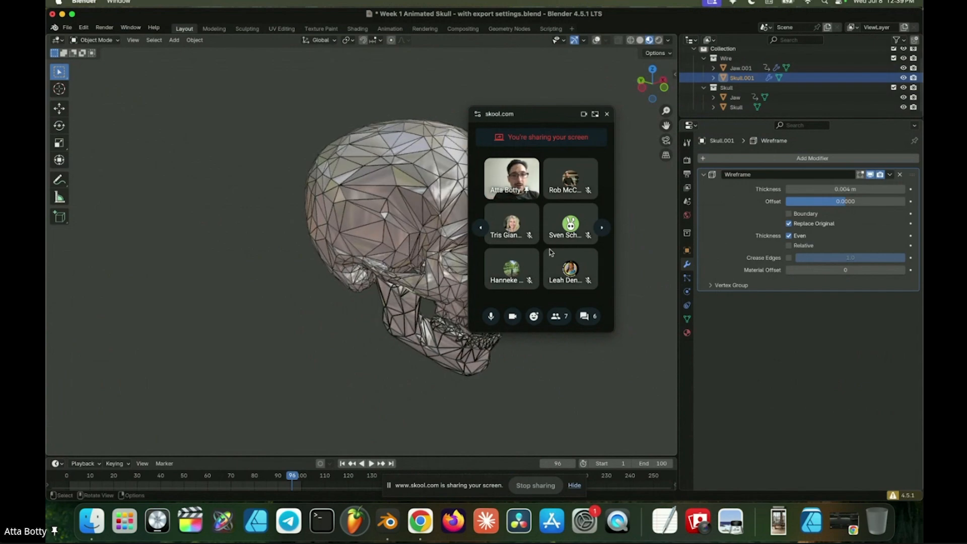
Apply the Wireframe modifier on Skull.001 and check the skull from the other side
left_click(889, 175)
left_click(846, 186)
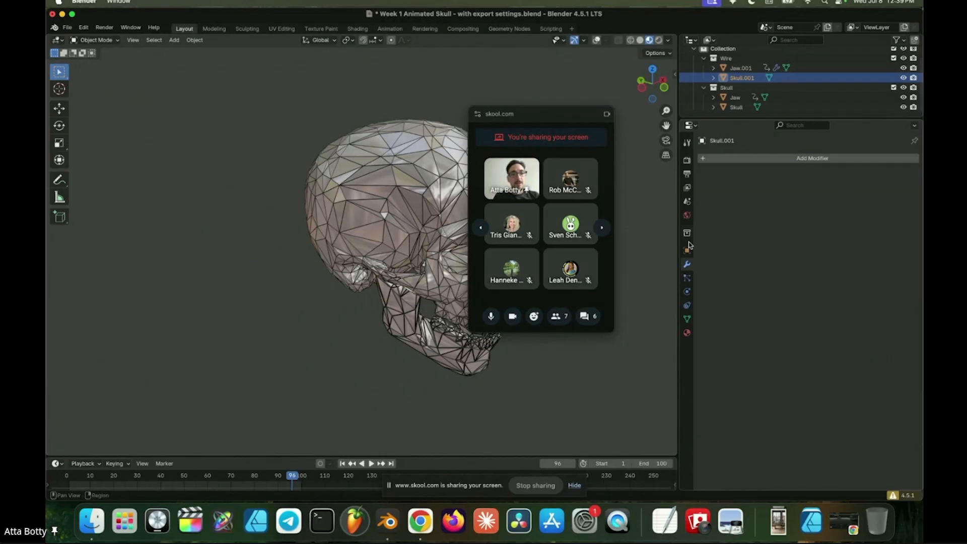
middle_click_drag(426, 198, 340, 200)
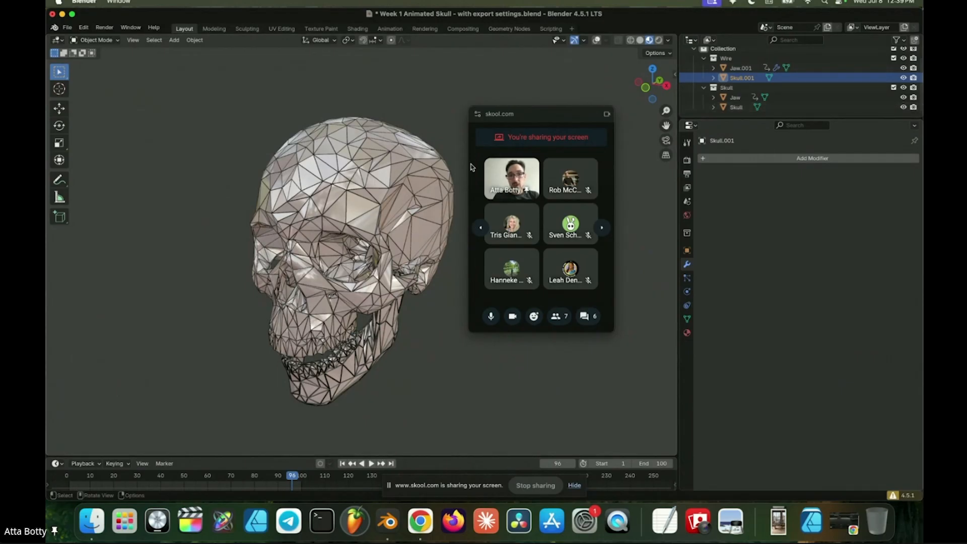
Apply the Wireframe modifier on Jaw.001 and check the whole skull from the front
left_click(739, 70)
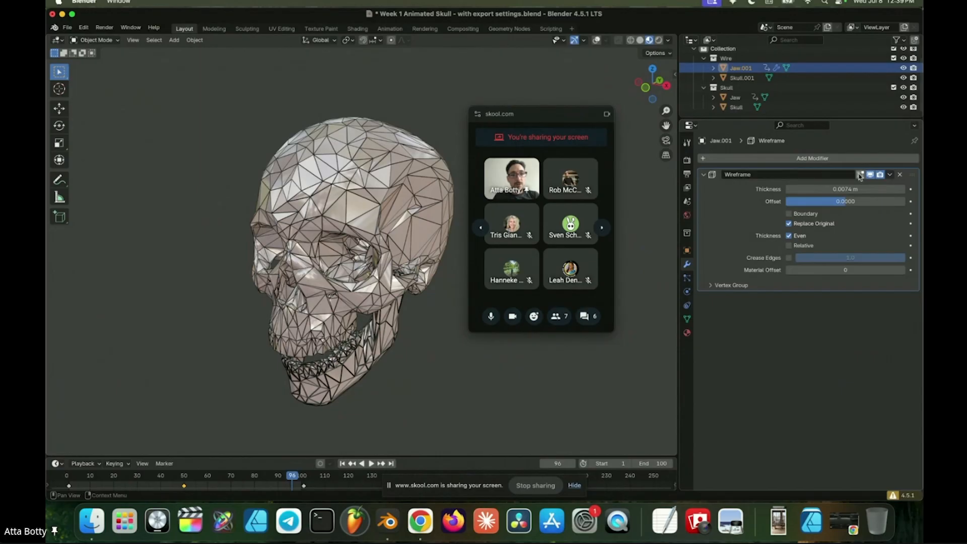
left_click(891, 175)
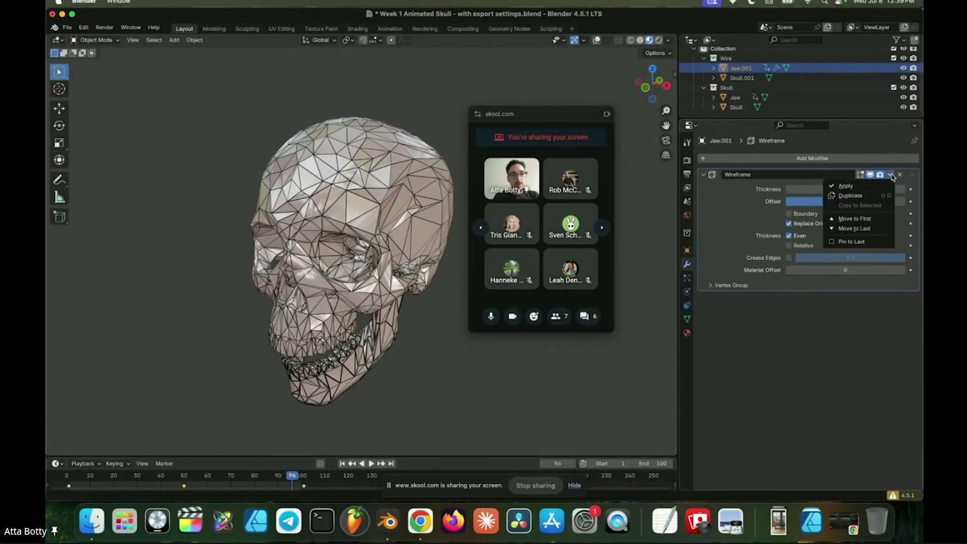
left_click(858, 187)
middle_click_drag(336, 392, 316, 247)
middle_click_drag(291, 205, 304, 209)
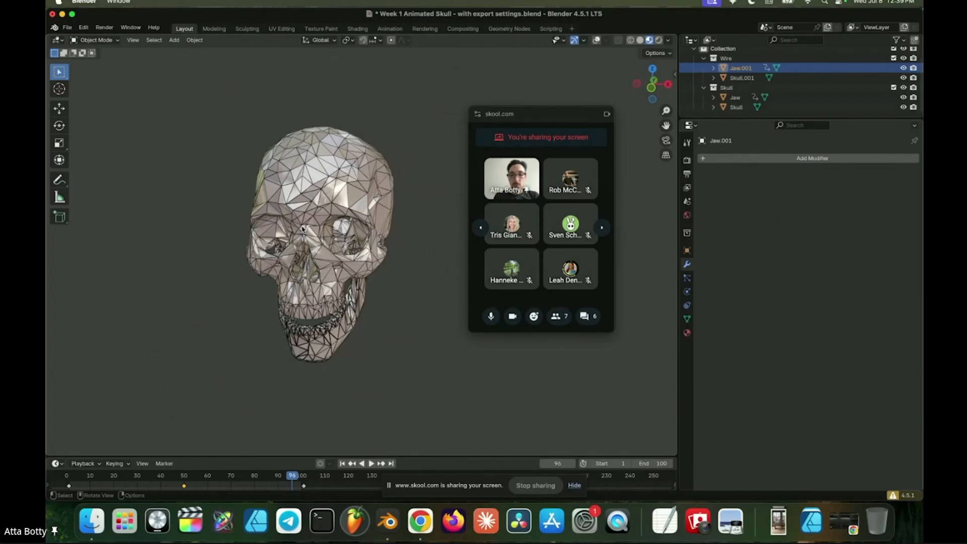
Select all the skull and jaw objects and export them as glTF Binary, overwriting Wireframe Skull.glb in the SKOOL folder
key("a")
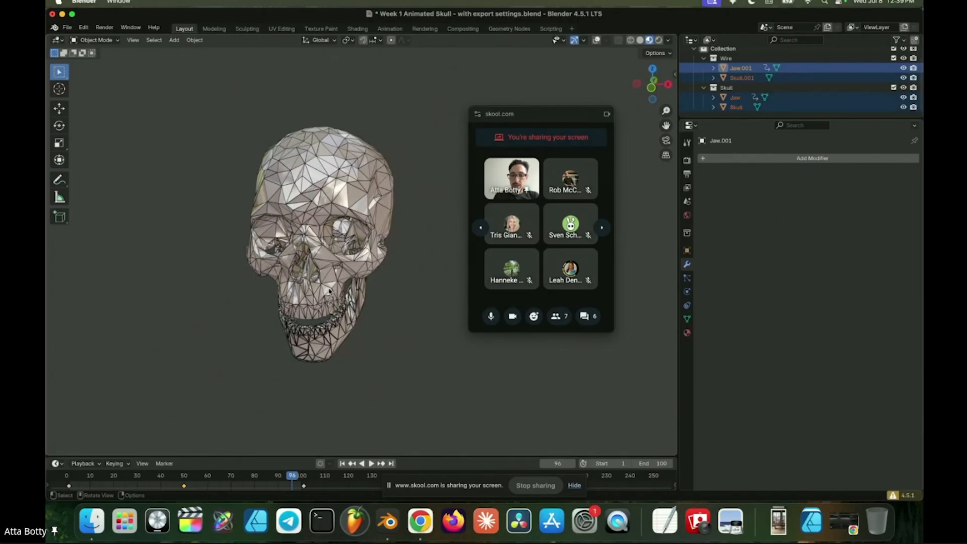
left_click(596, 41)
left_click(595, 41)
left_click(68, 28)
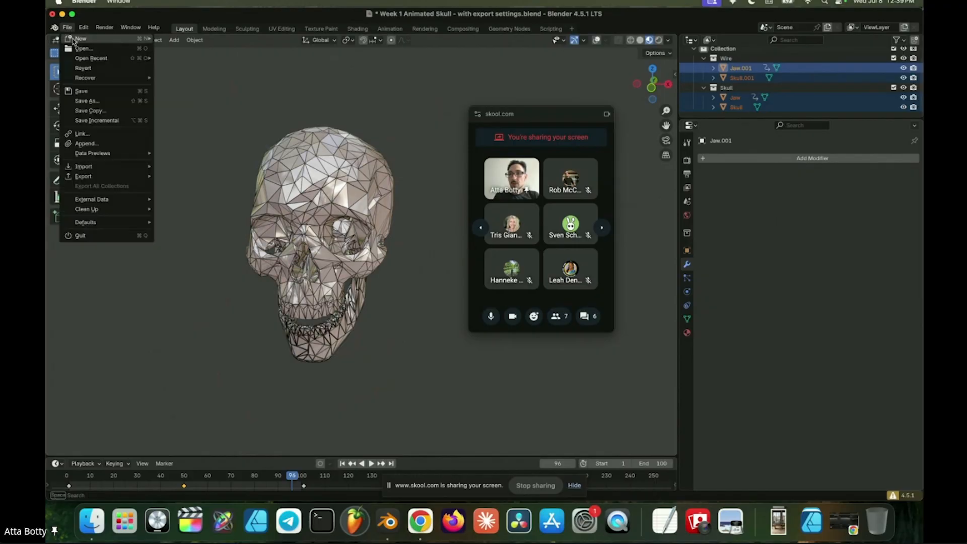
mouse_move(129, 178)
left_click(212, 275)
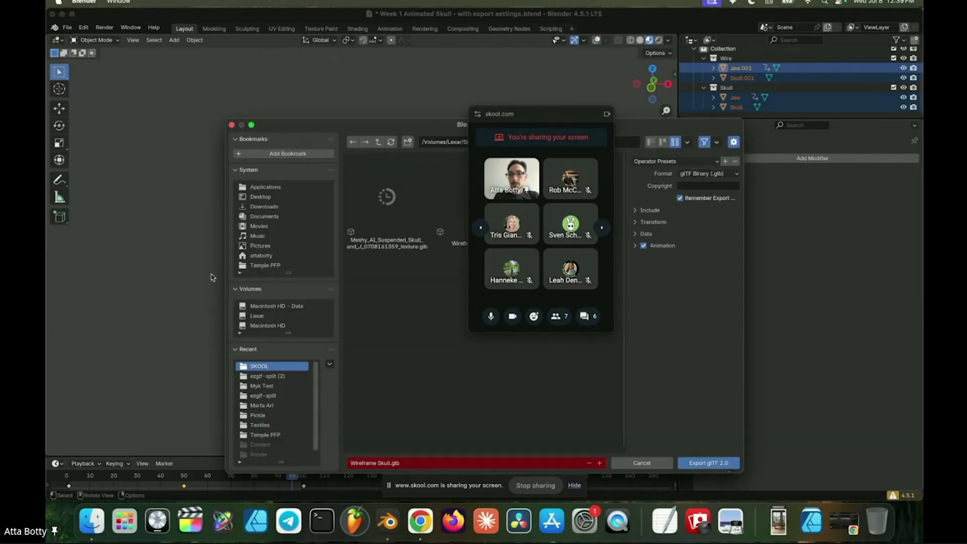
left_click_drag(418, 125, 296, 105)
left_click(365, 192)
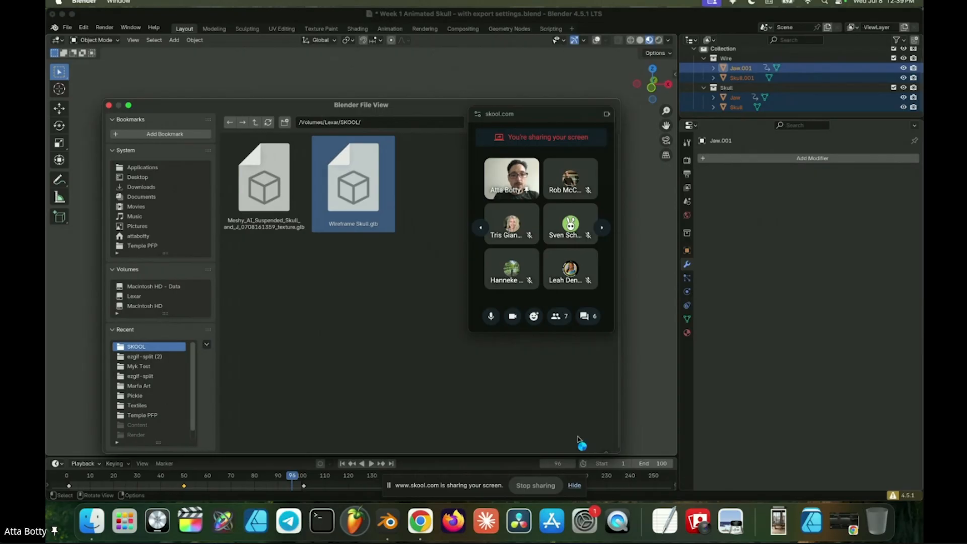
left_click(579, 443)
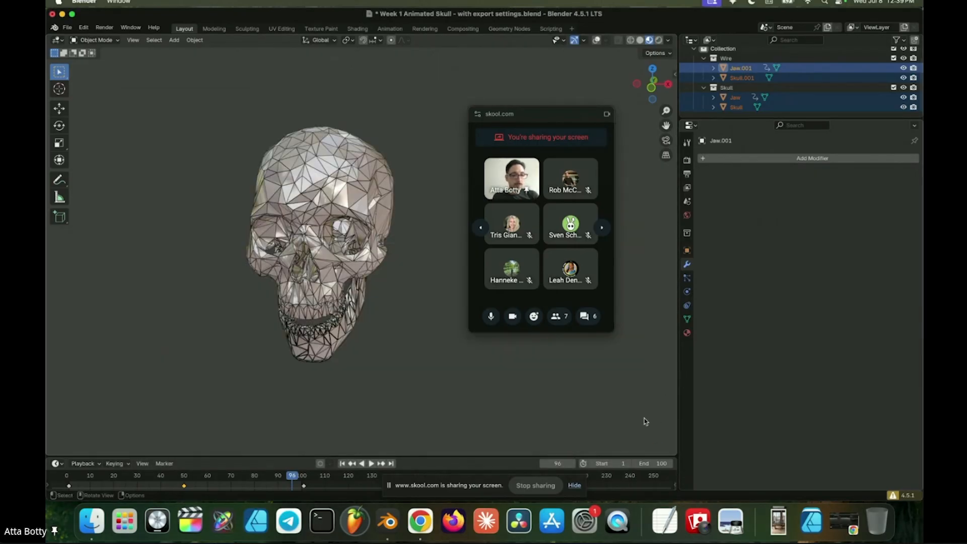
Switch to Illust AR Creator Studio, replace the Skull test piece's 3D model with Wireframe Skull.glb and save the piece
left_click(839, 527)
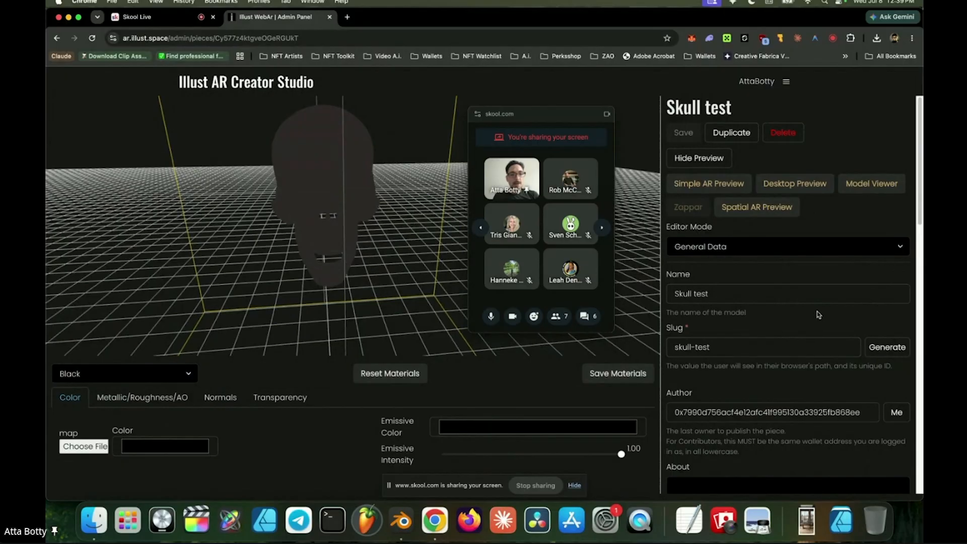
scroll(819, 315, "down", 10)
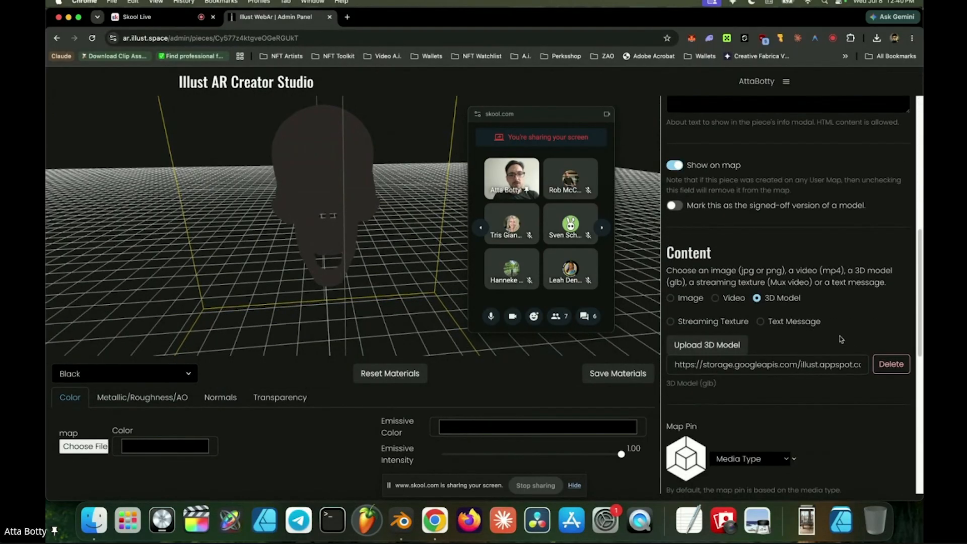
left_click(892, 365)
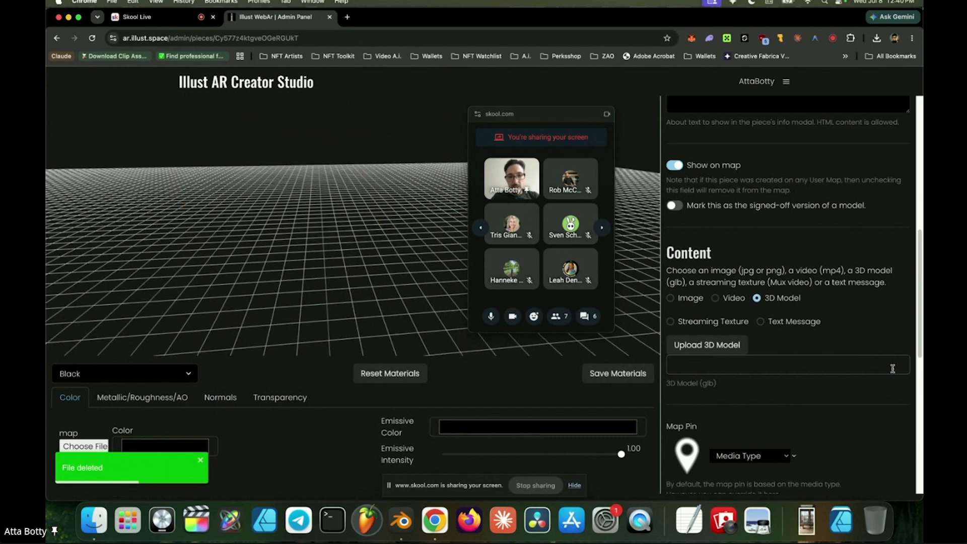
left_click(719, 353)
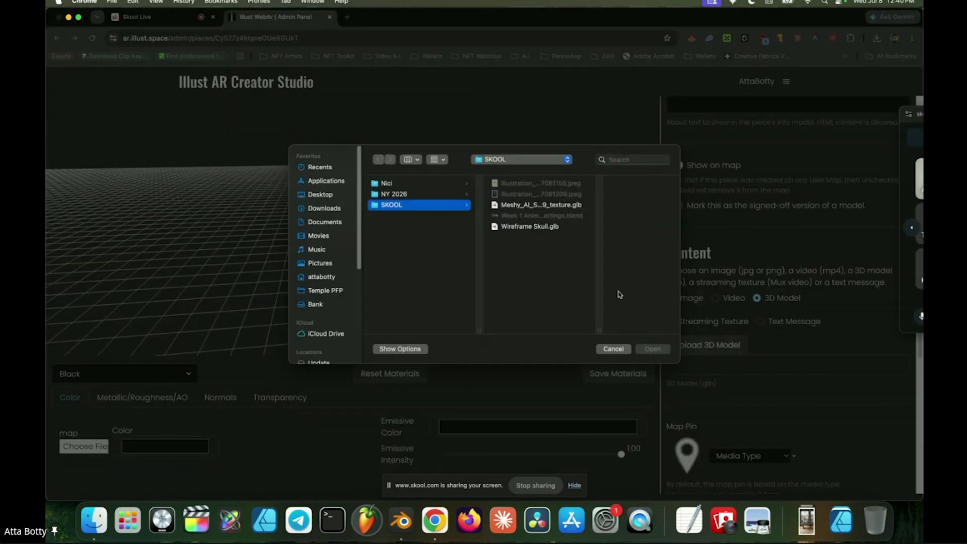
left_click(536, 226)
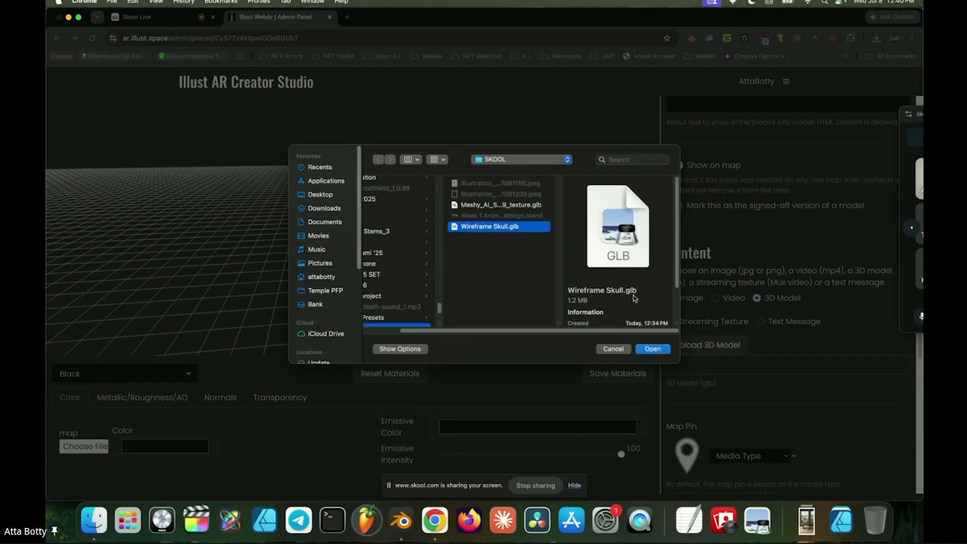
left_click(652, 350)
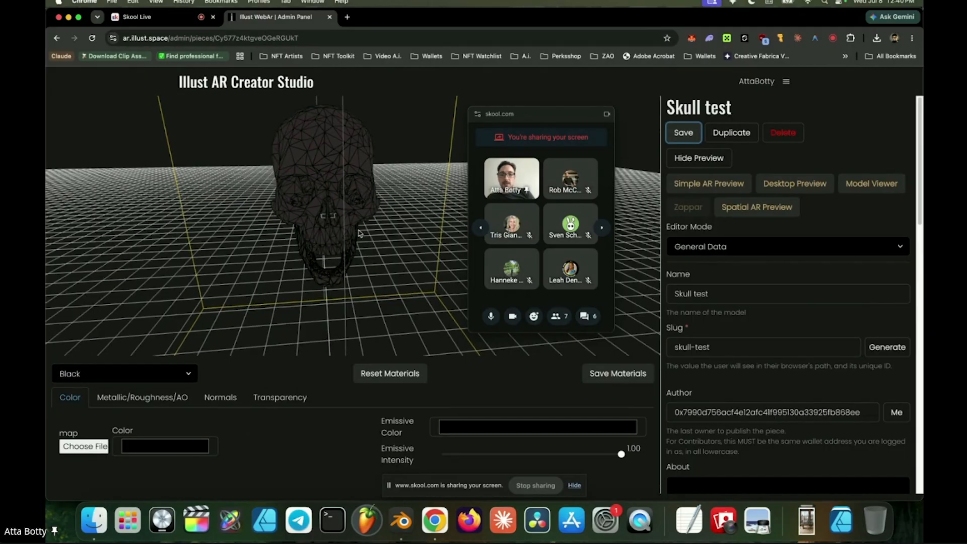
Inspect the uploaded skull from several sides and switch between its Skull Bone and Black materials
left_click_drag(412, 214, 338, 216)
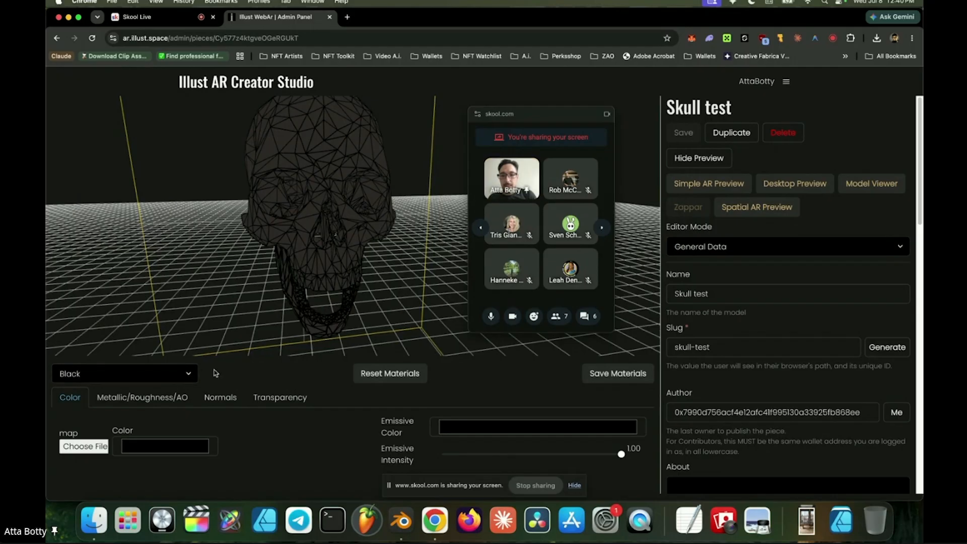
left_click_drag(363, 237, 347, 235)
left_click(143, 376)
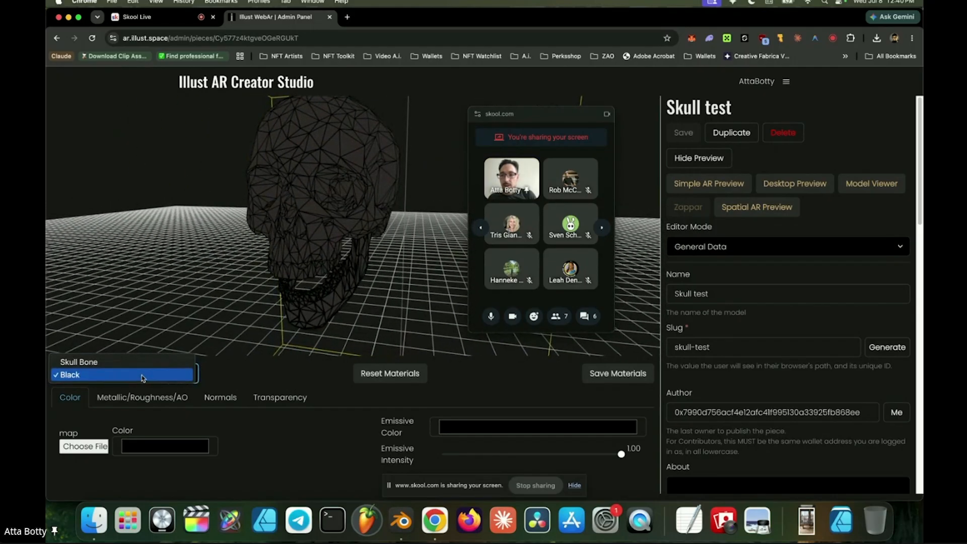
left_click(141, 362)
left_click(160, 379)
left_click(151, 388)
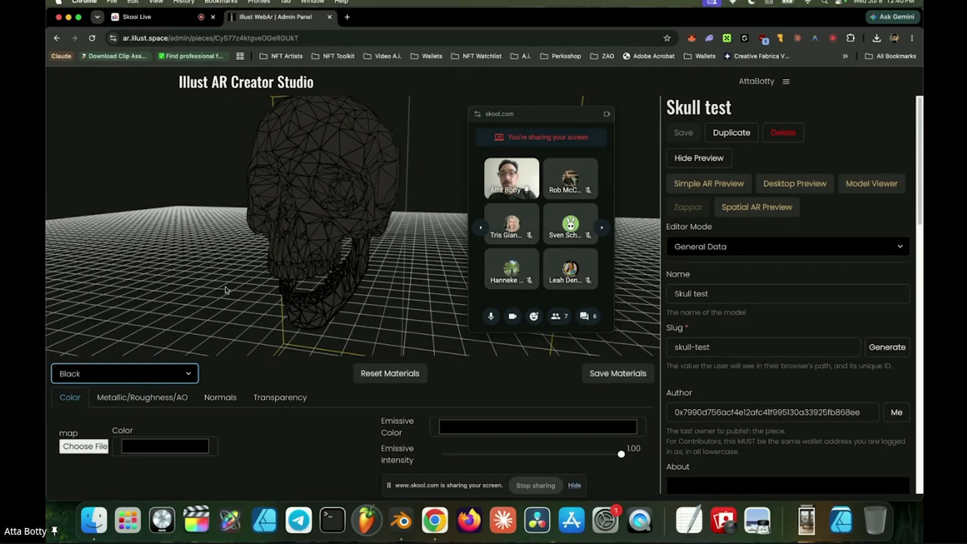
left_click_drag(254, 248, 297, 259)
Set the Skull Bone material's colour to red (RGB 255, 61, 61) and save the materials
left_click(112, 374)
left_click(111, 362)
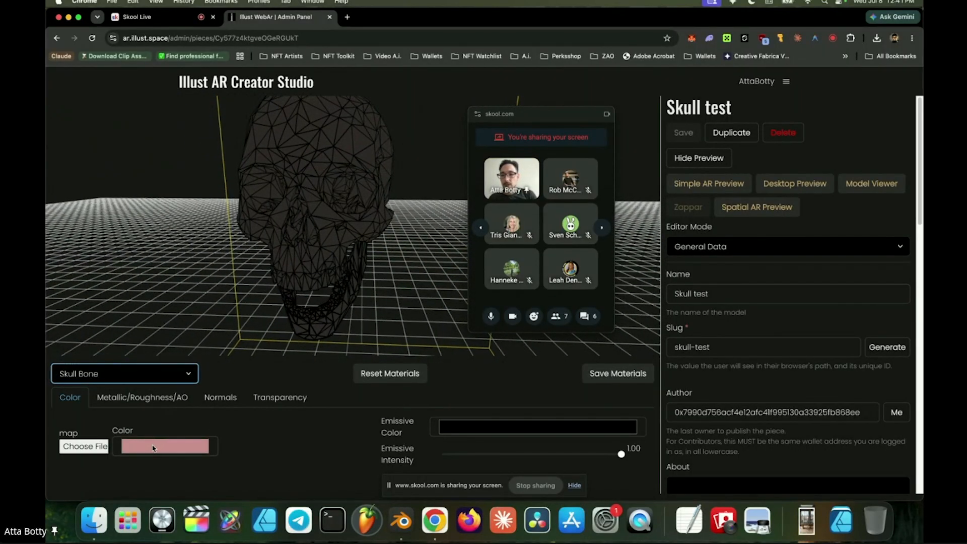
left_click(178, 451)
left_click(215, 338)
mouse_move(222, 382)
left_mouse_down()
mouse_move(167, 377)
mouse_move(172, 352)
left_mouse_up()
left_click(192, 328)
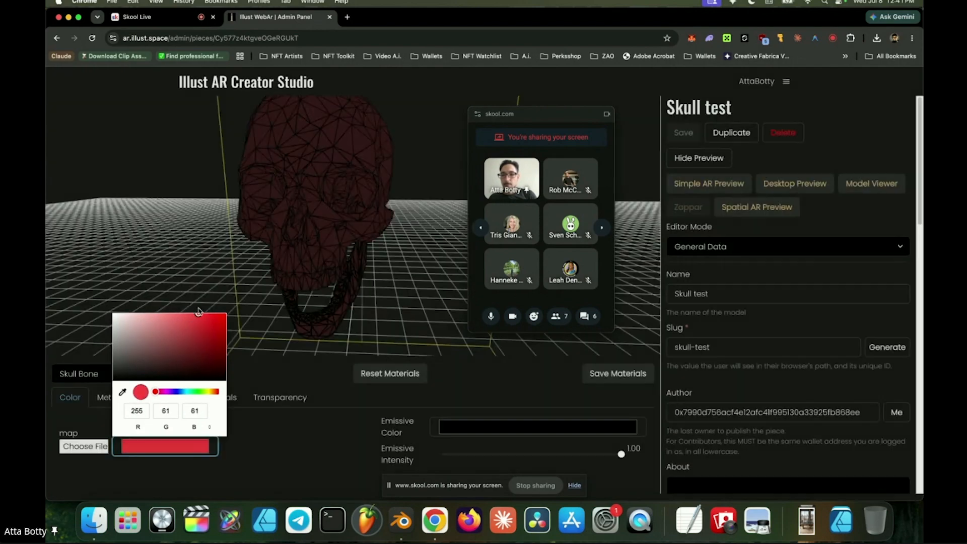
left_click(262, 450)
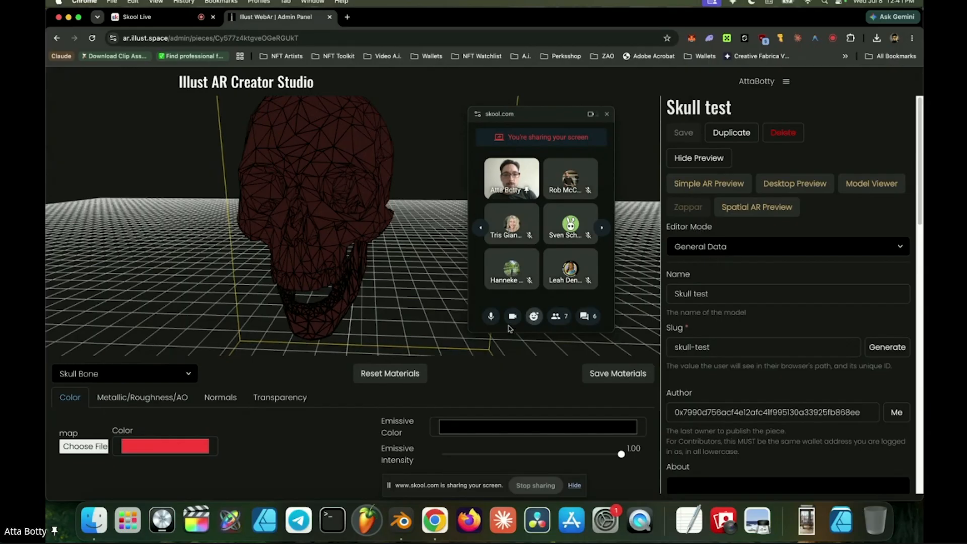
left_click(597, 378)
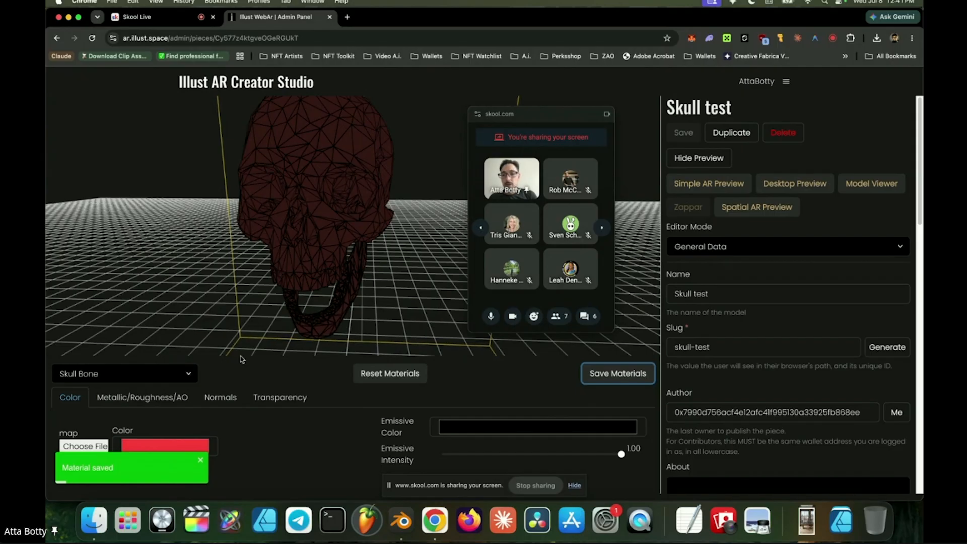
Set the Skull Bone material's roughness to 0.4 and metalness to 0.6, and check the skull from several sides
left_click(134, 403)
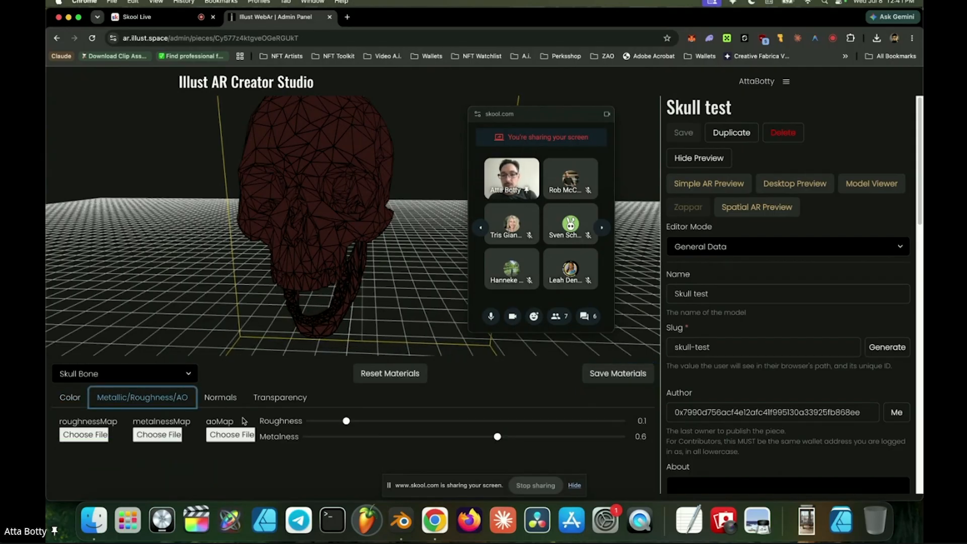
left_click_drag(355, 421, 363, 421)
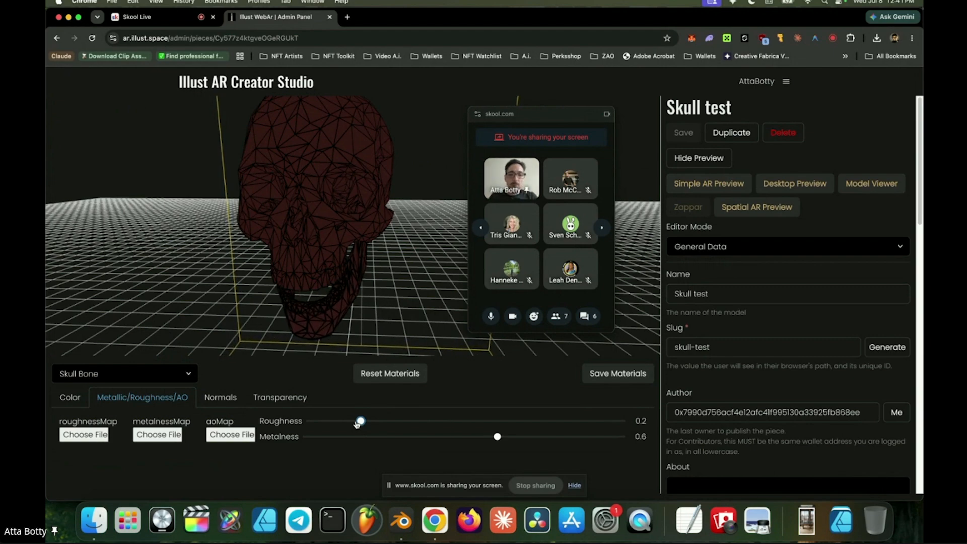
mouse_move(416, 421)
left_mouse_down()
mouse_move(402, 420)
mouse_move(448, 421)
mouse_move(424, 419)
left_mouse_up()
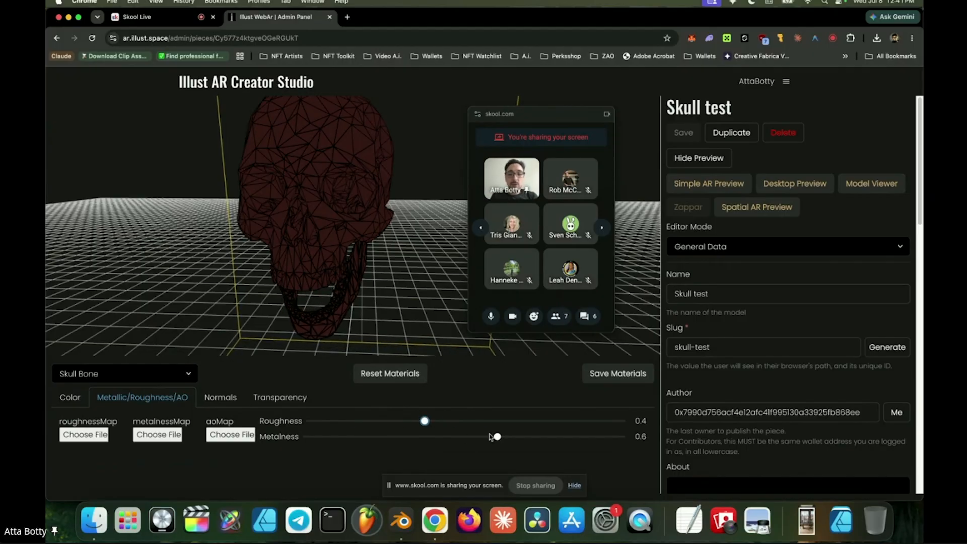
left_click_drag(497, 437, 491, 437)
left_click_drag(340, 298, 325, 229)
scroll(383, 222, "up", 5)
scroll(354, 242, "down", 3)
left_click_drag(300, 230, 317, 229)
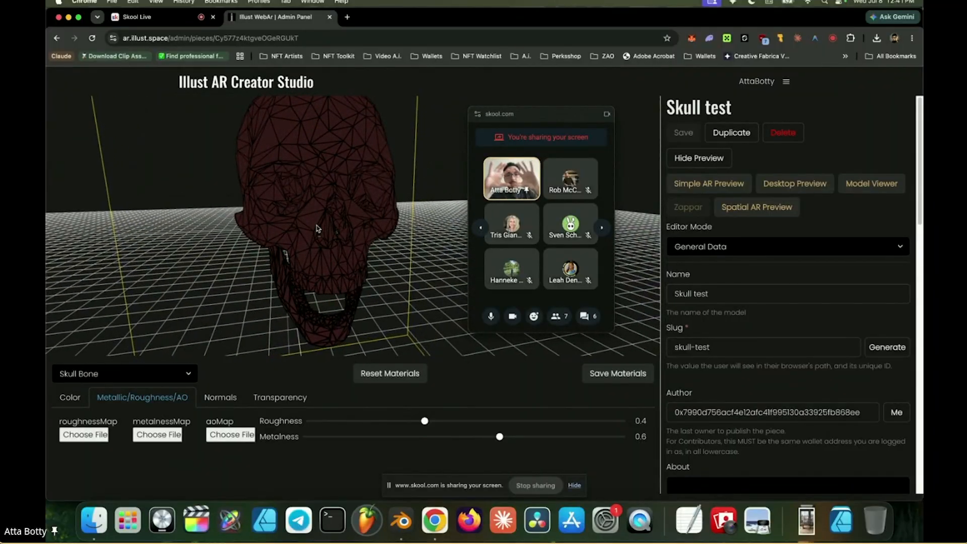
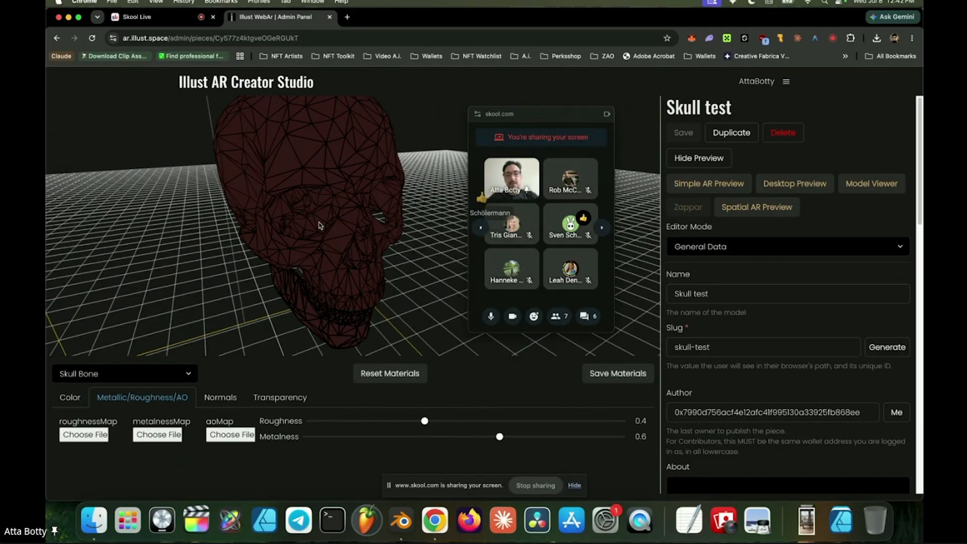
left_click_drag(364, 247, 325, 228)
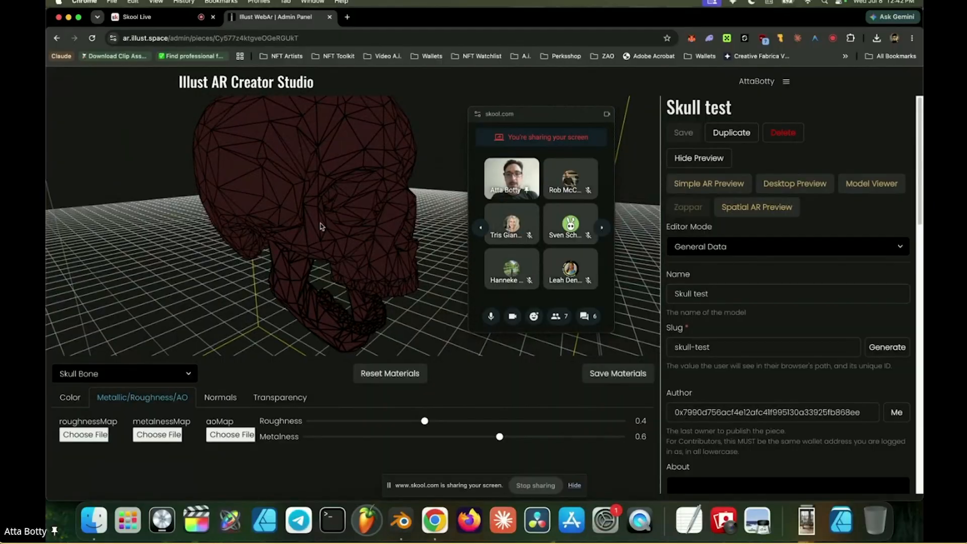
Recolour the Black wireframe material, trying white first and settling on a bright cyan
left_click(156, 374)
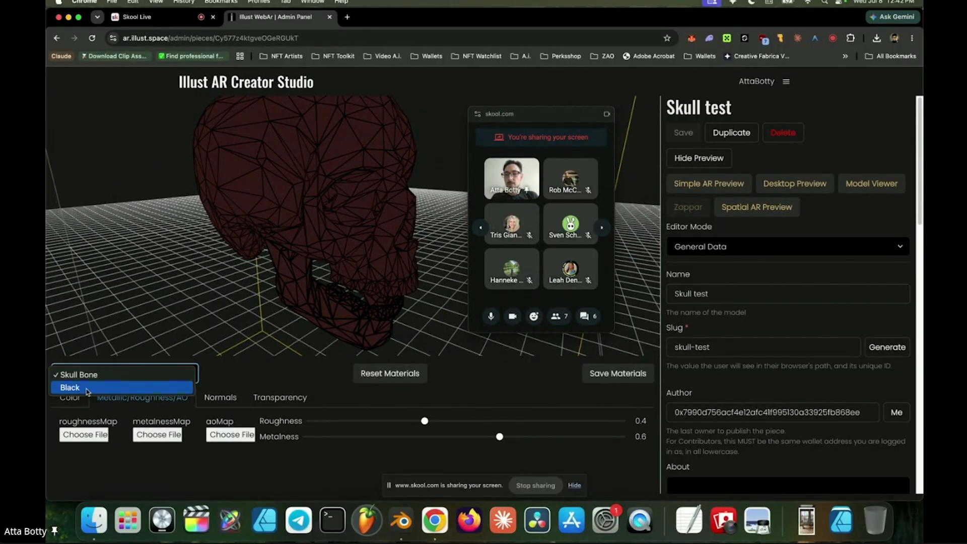
left_click(86, 388)
left_click(70, 398)
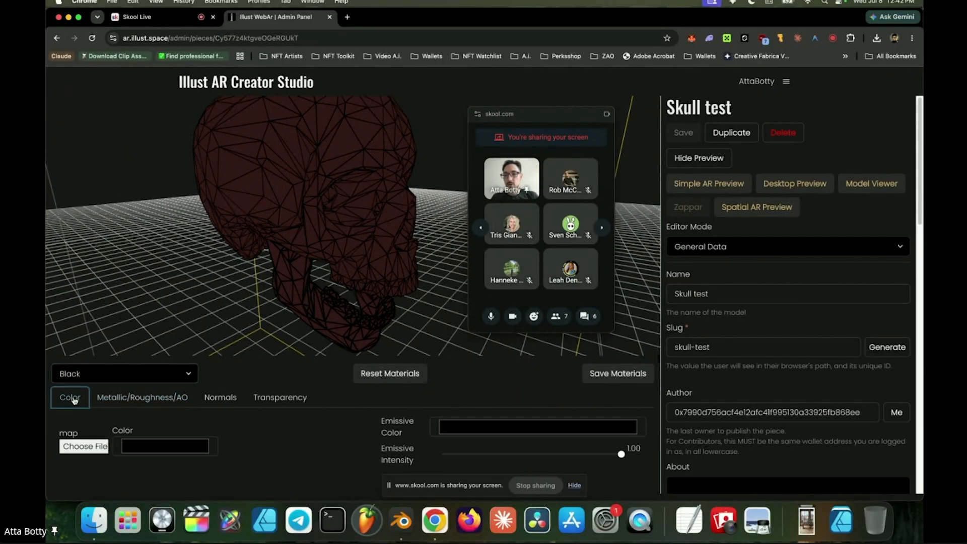
left_click(164, 446)
left_click_drag(190, 381, 71, 253)
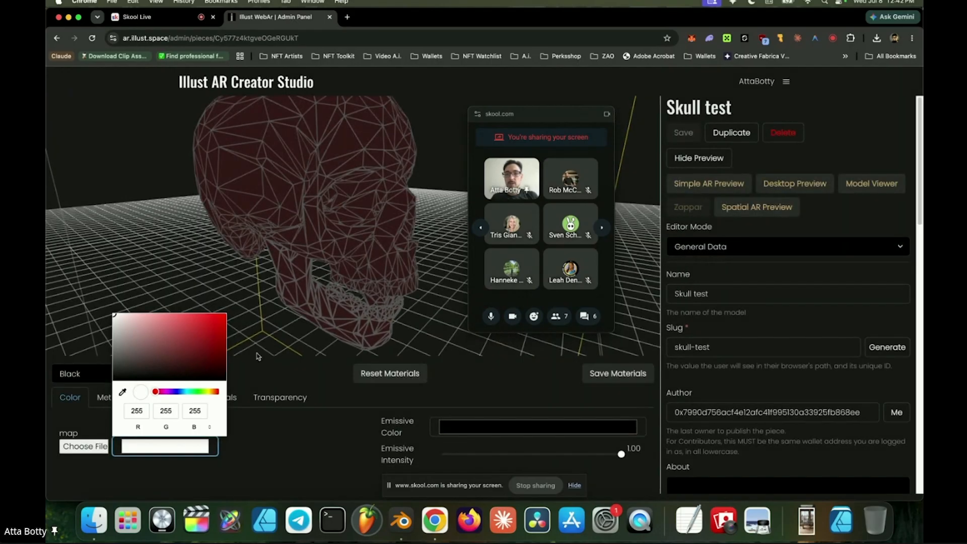
left_click(187, 391)
left_click_drag(179, 346, 204, 272)
left_click(247, 437)
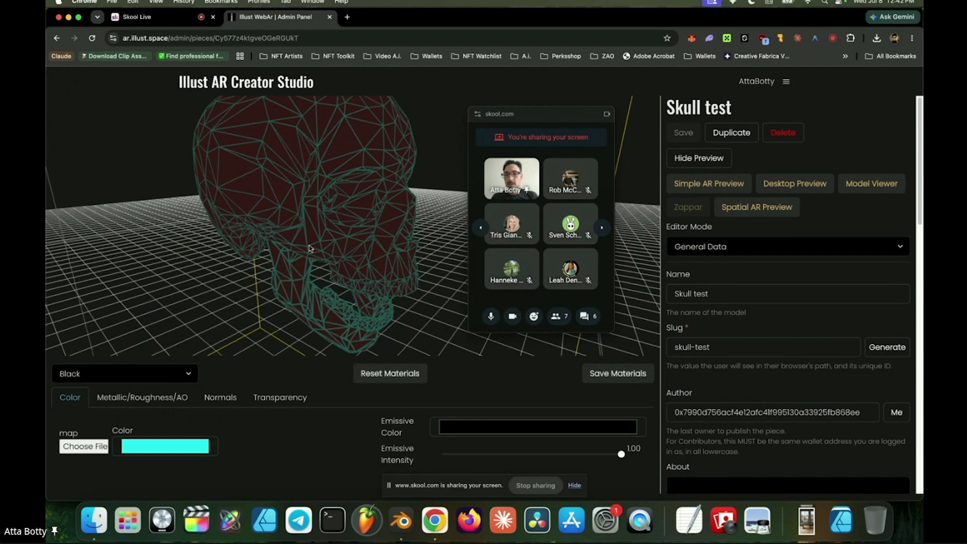
Set the Skull Bone material's colour to light blue (RGB 26, 198, 255), check the skull's other side and save the materials
left_click(90, 378)
left_click(83, 363)
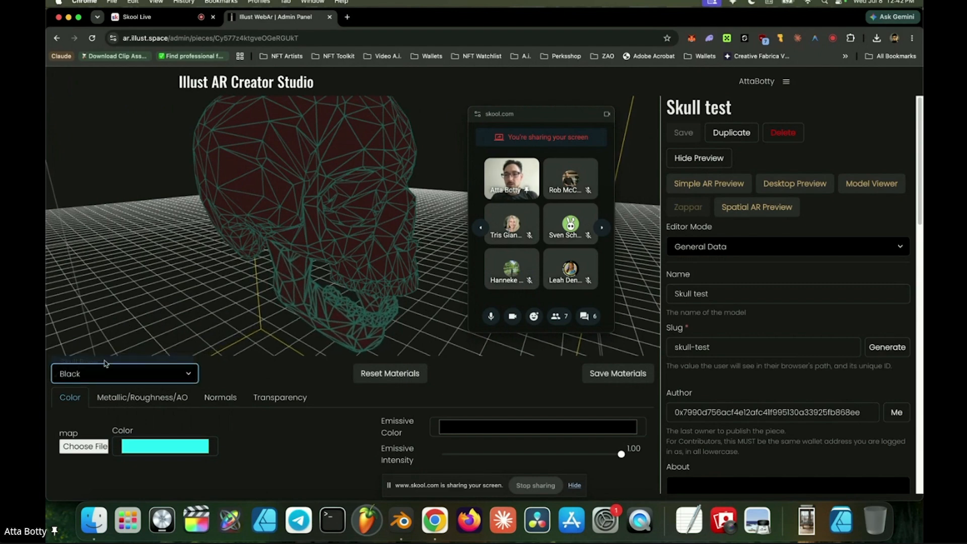
left_click(160, 450)
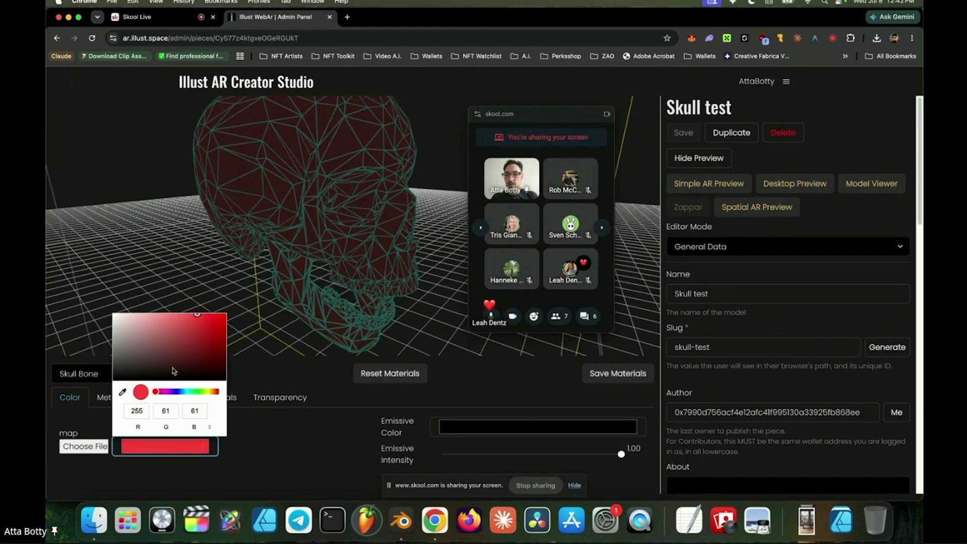
mouse_move(197, 315)
left_mouse_down()
mouse_move(203, 325)
mouse_move(213, 314)
left_mouse_up()
left_click_drag(180, 392, 184, 392)
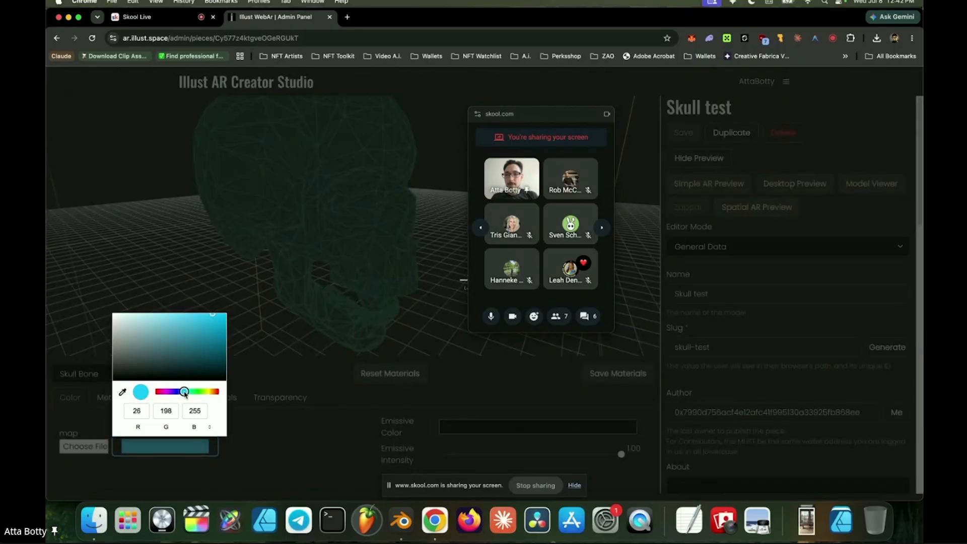
left_click(294, 450)
left_click_drag(385, 221, 317, 230)
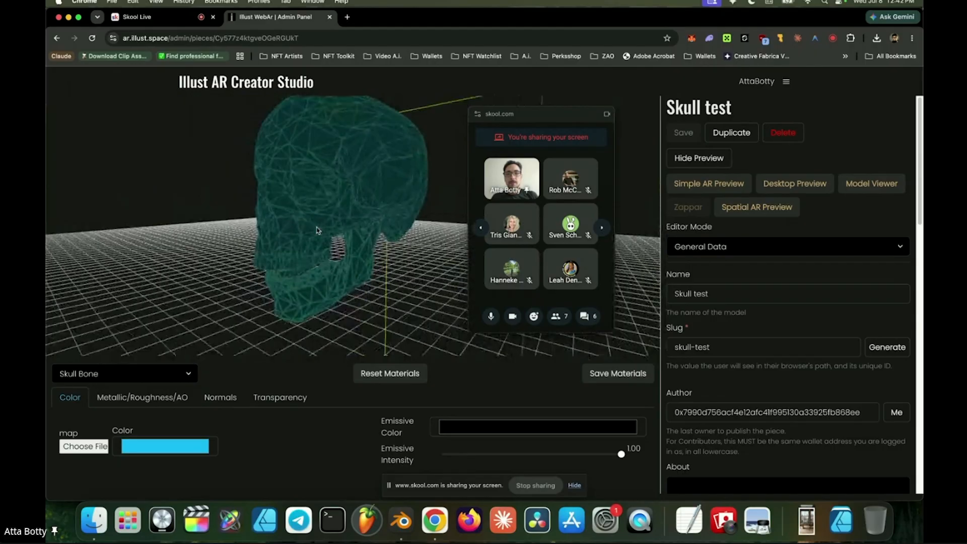
left_click(604, 375)
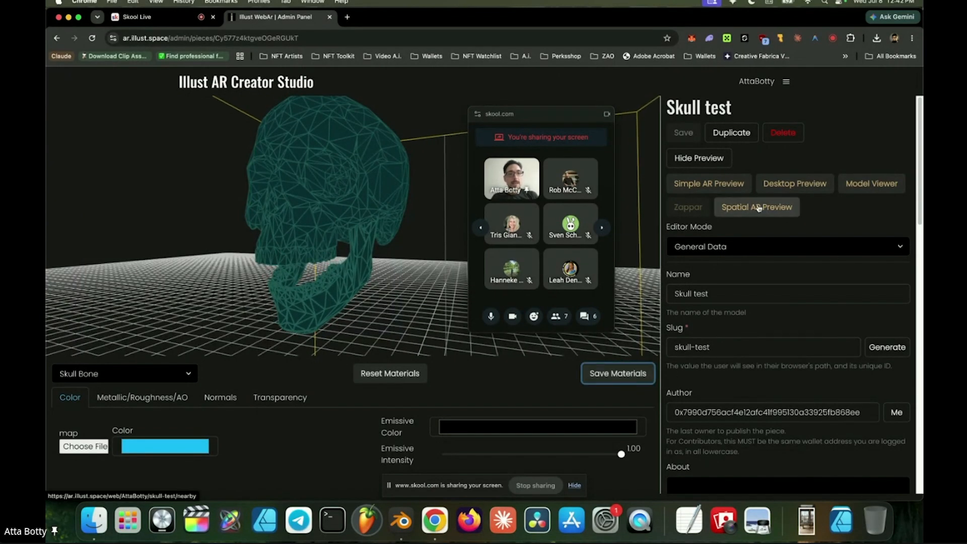
Open the Simple AR Preview of the Skull test piece and dismiss the site's location request
left_click(725, 185)
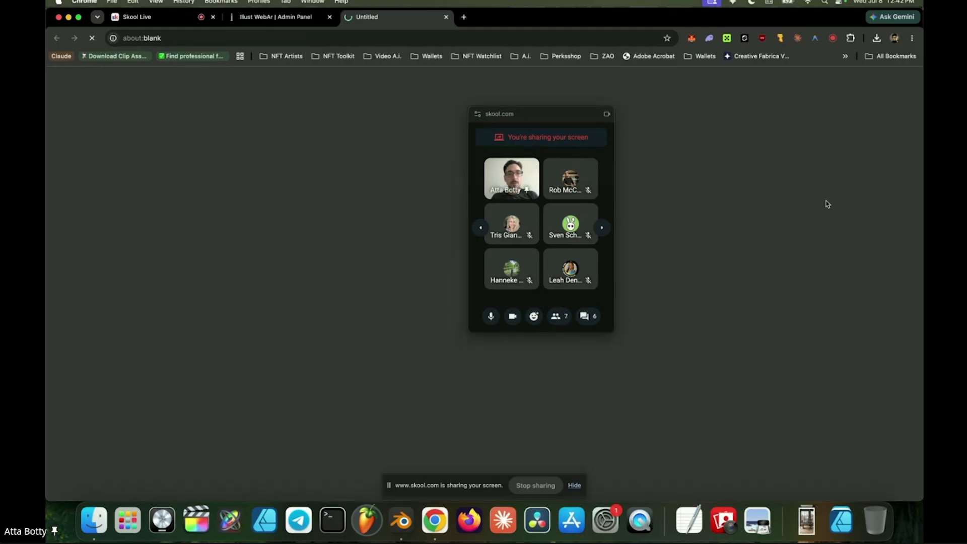
left_click_drag(543, 118, 749, 128)
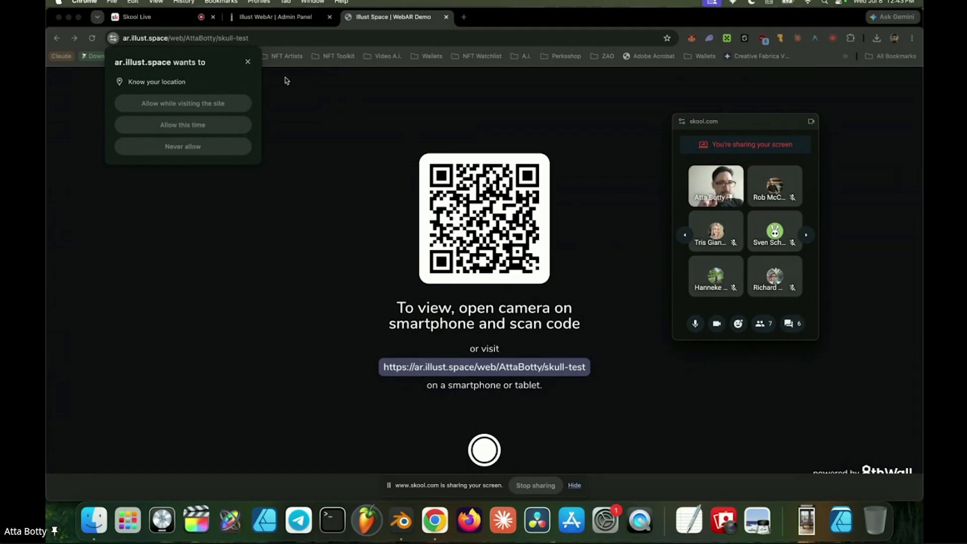
left_click(249, 62)
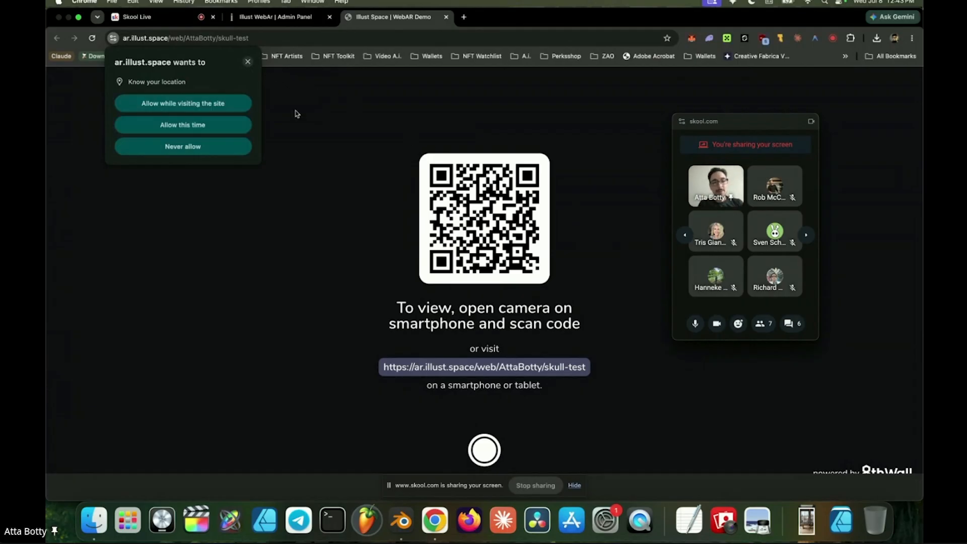
left_click(248, 62)
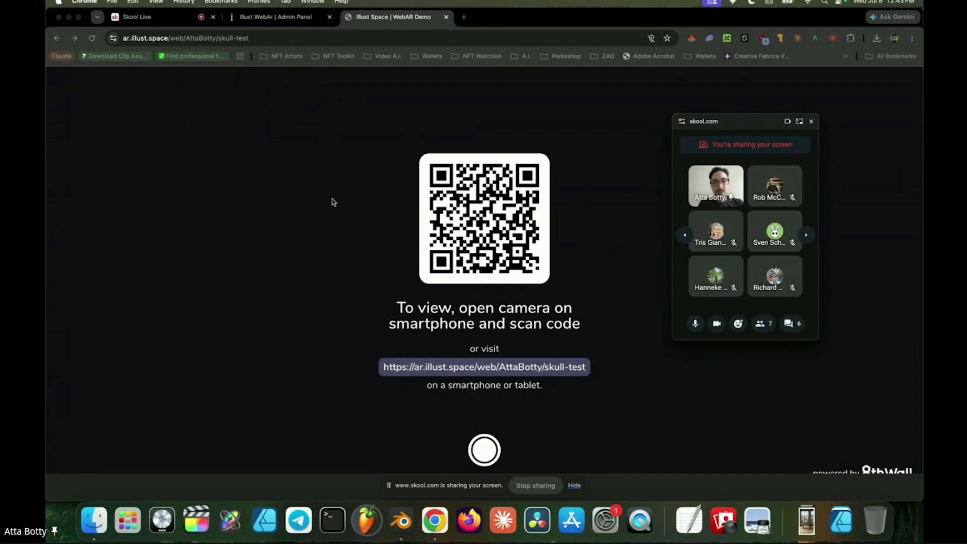